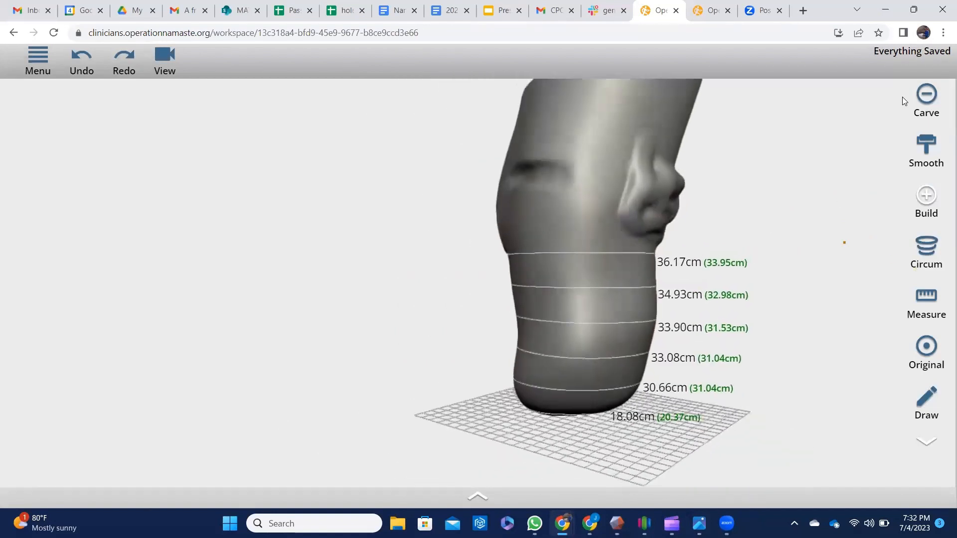
Carve down the residual limb, hide its circumference rings, and orbit to inspect it.
click(918, 96)
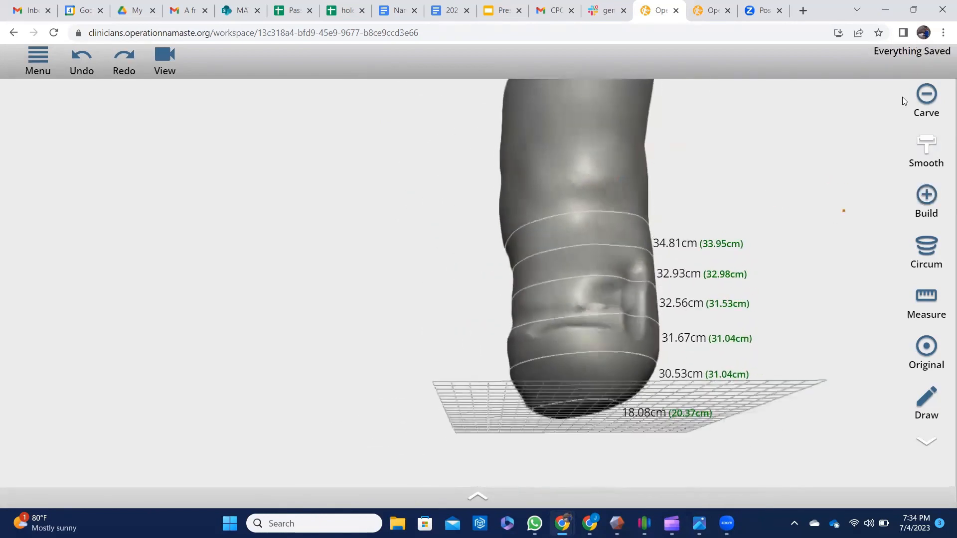
click(164, 60)
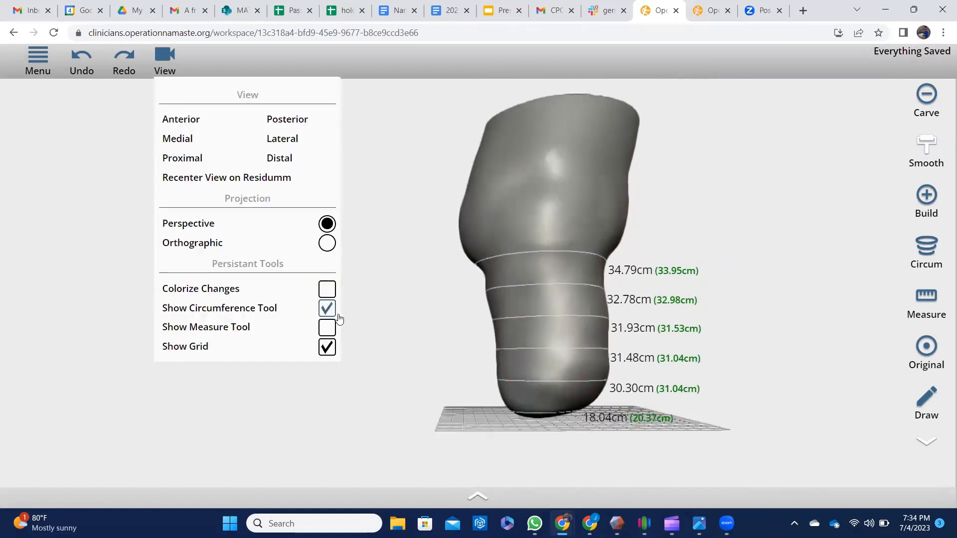
click(327, 308)
drag(558, 234, 634, 245)
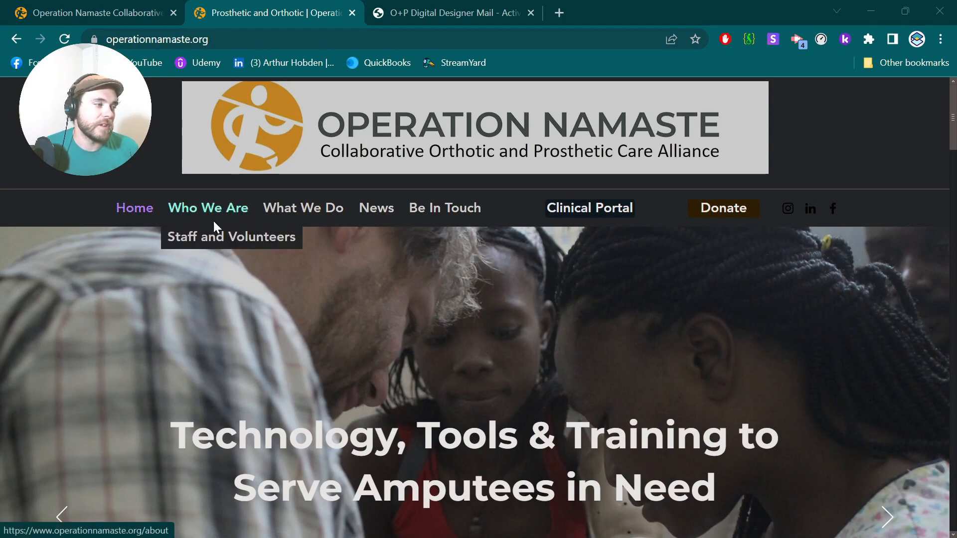
Browse operationnamaste.org and bring up the Clinical Portal's Sign up now form, then return to the main window.
scroll(412, 273, down, 7)
scroll(411, 282, down, 9)
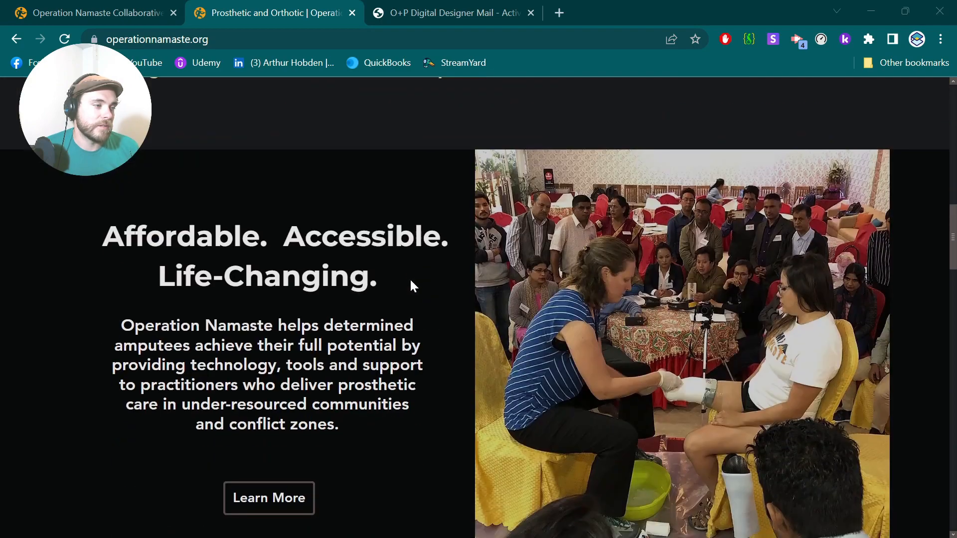
scroll(411, 282, down, 6)
scroll(410, 279, down, 20)
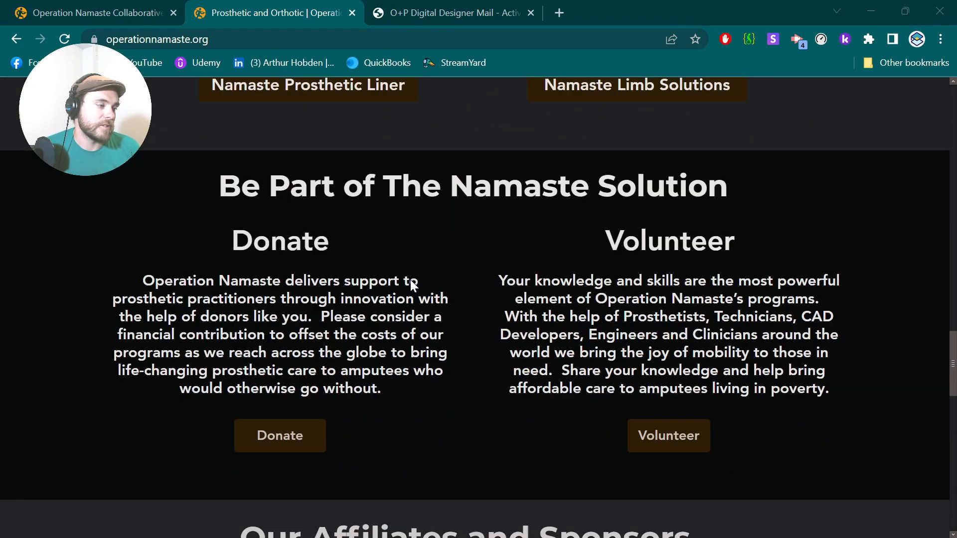
scroll(411, 280, down, 8)
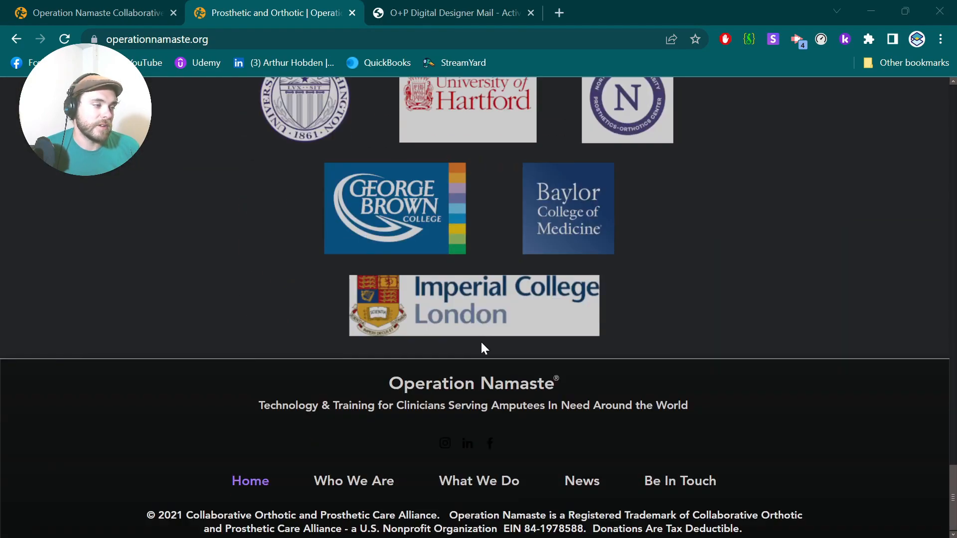
scroll(481, 342, up, 15)
scroll(480, 342, up, 10)
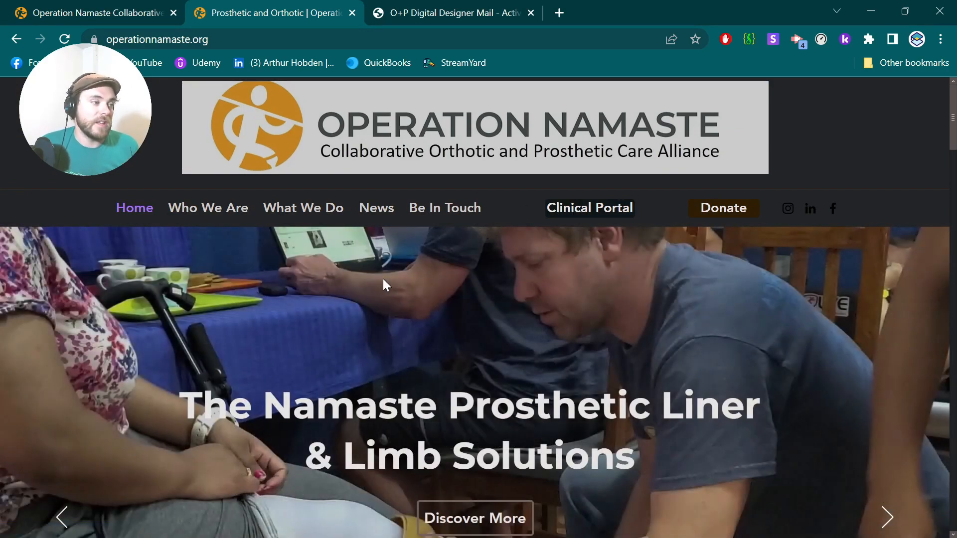
click(573, 212)
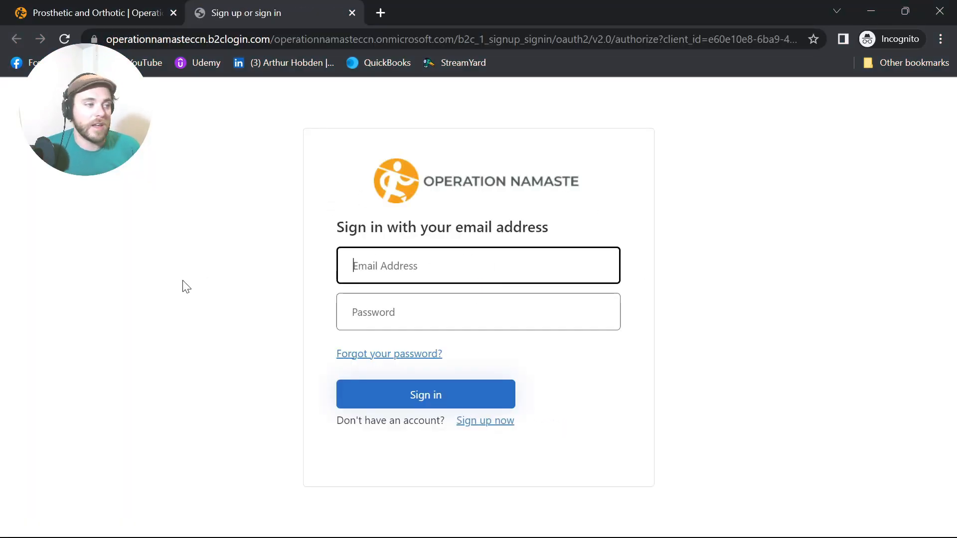
click(495, 426)
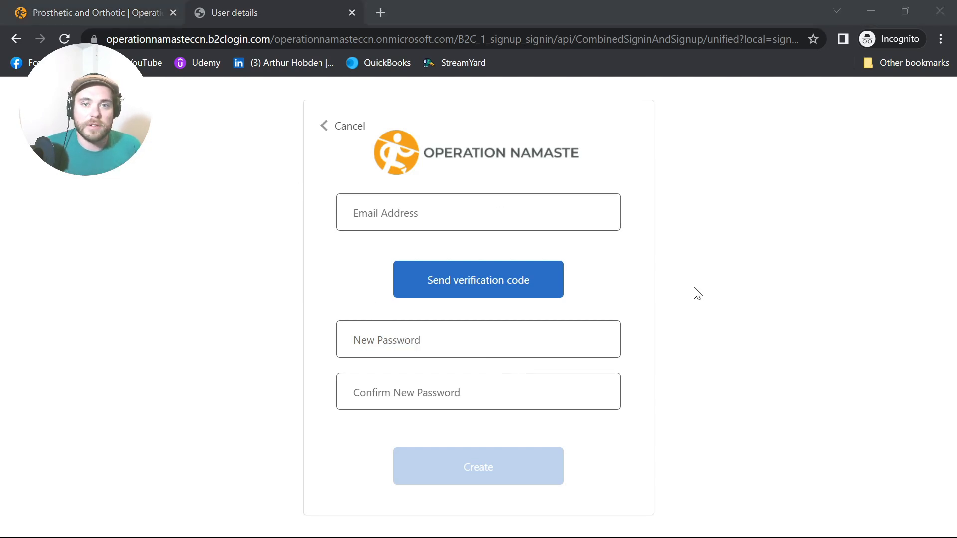
key(alt+Tab)
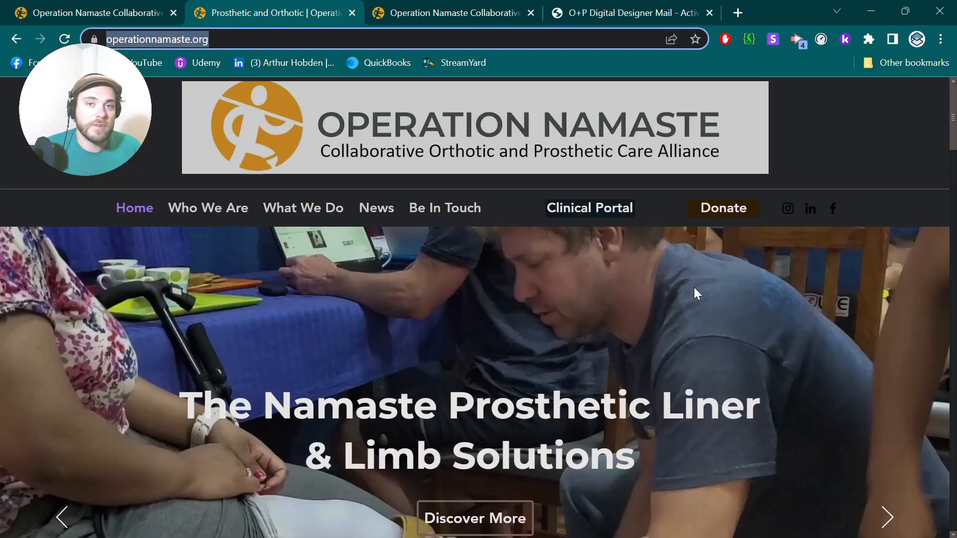
Read the 'Activated Access to Collaborative CAD' email PDF, then go to the clinicians portal tab.
click(567, 11)
scroll(453, 244, down, 3)
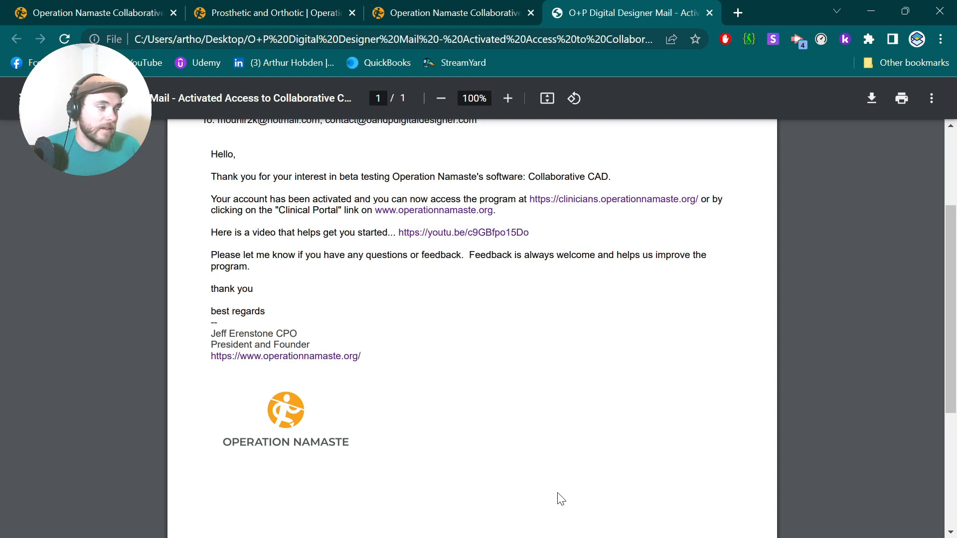
scroll(216, 261, up, 3)
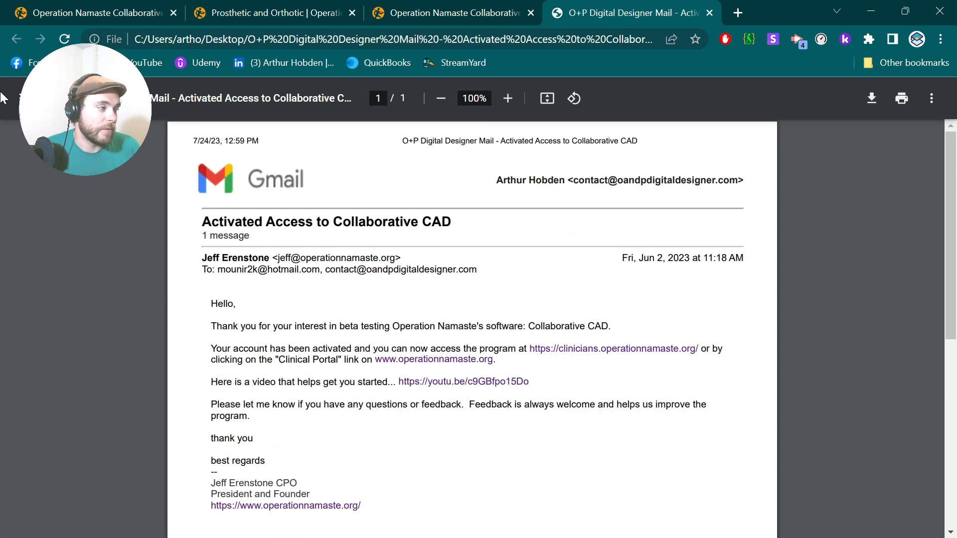
scroll(230, 330, down, 3)
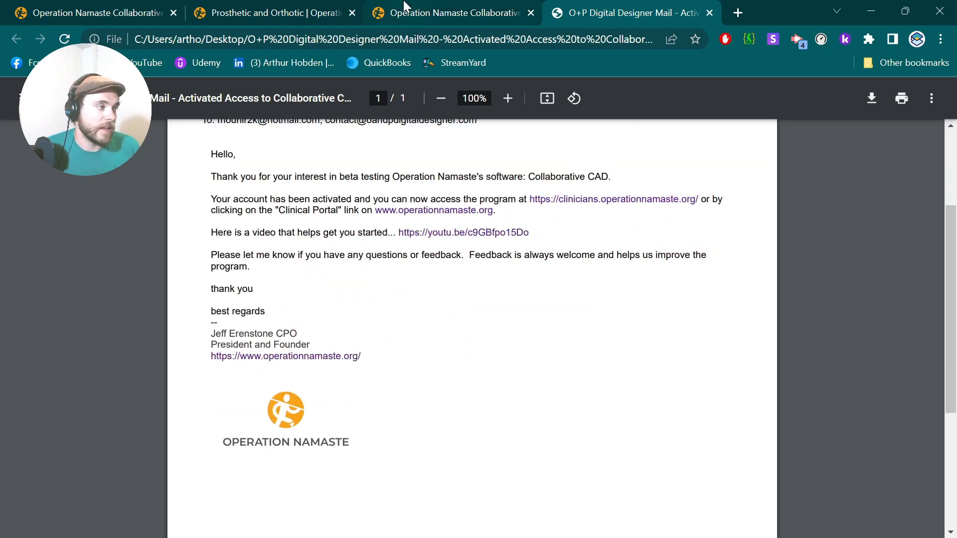
click(419, 11)
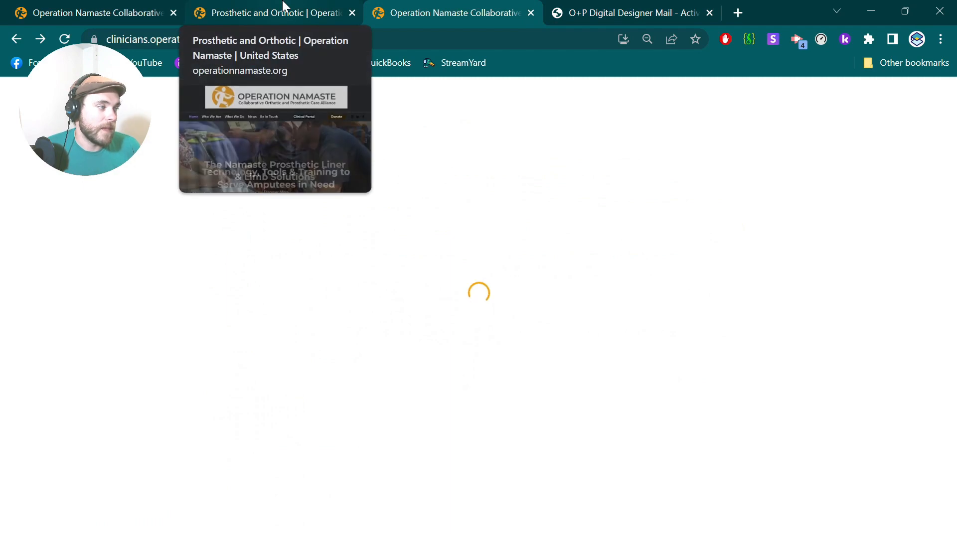
Return to the Operation Namaste home page, open the Clinical Portal sign-in, and start entering the account email.
click(283, 6)
click(571, 208)
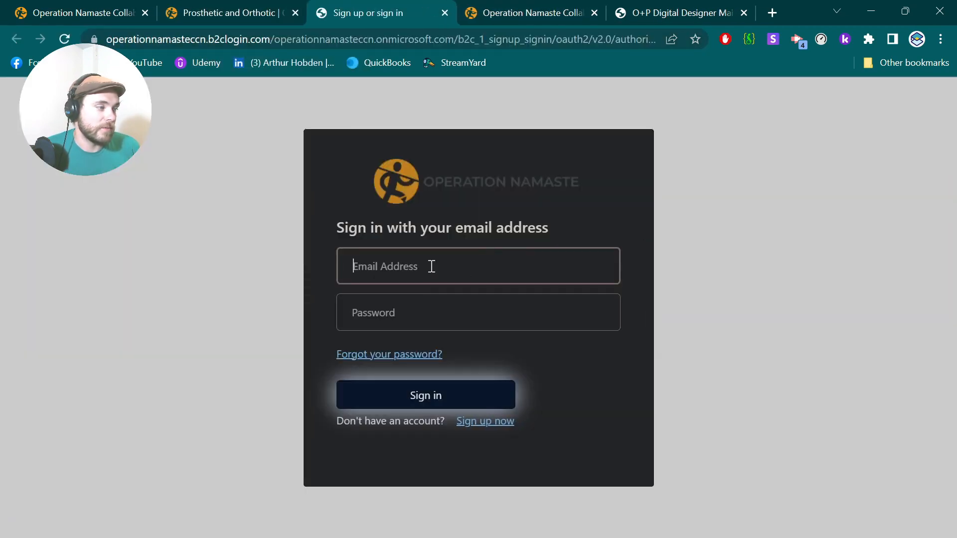
text(d)
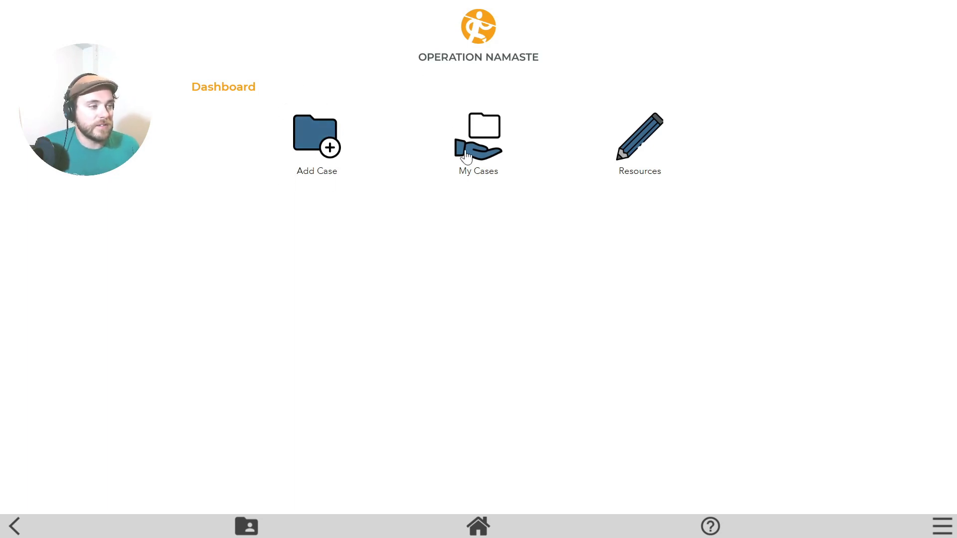
Open the Operation Namaste shared files and select the transtibial demo STL, cosmetic cover leg, Help Document and Demo_measurements.PNG.
click(638, 153)
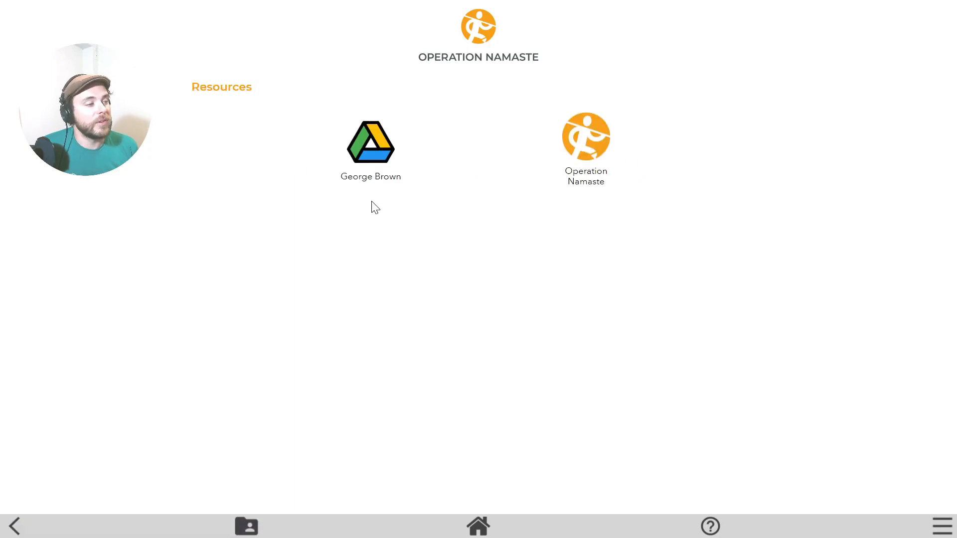
click(586, 145)
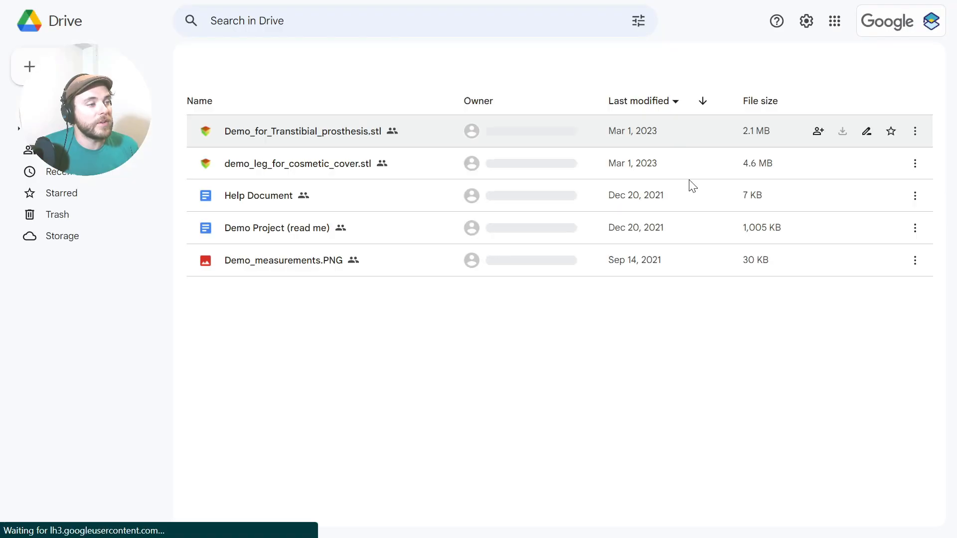
click(314, 169)
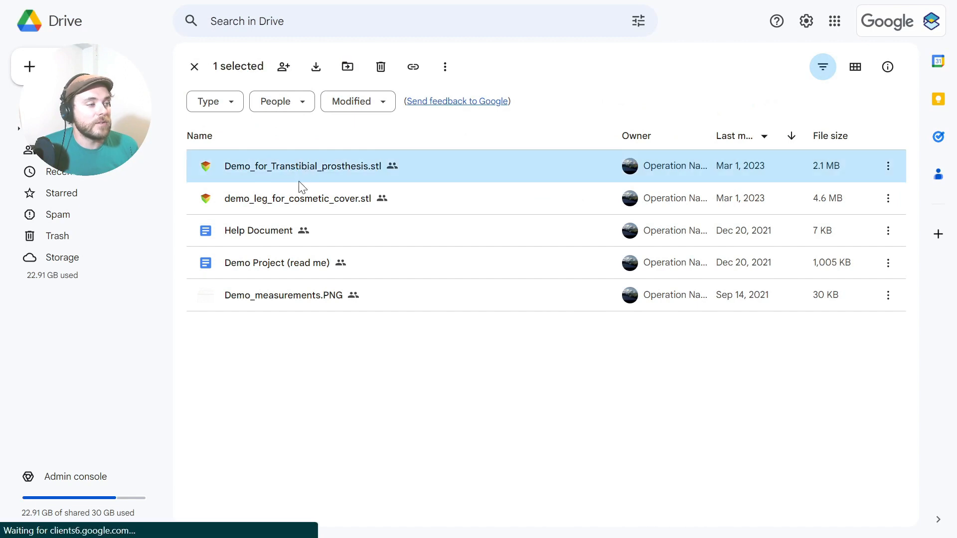
click(296, 199)
click(272, 232)
click(261, 298)
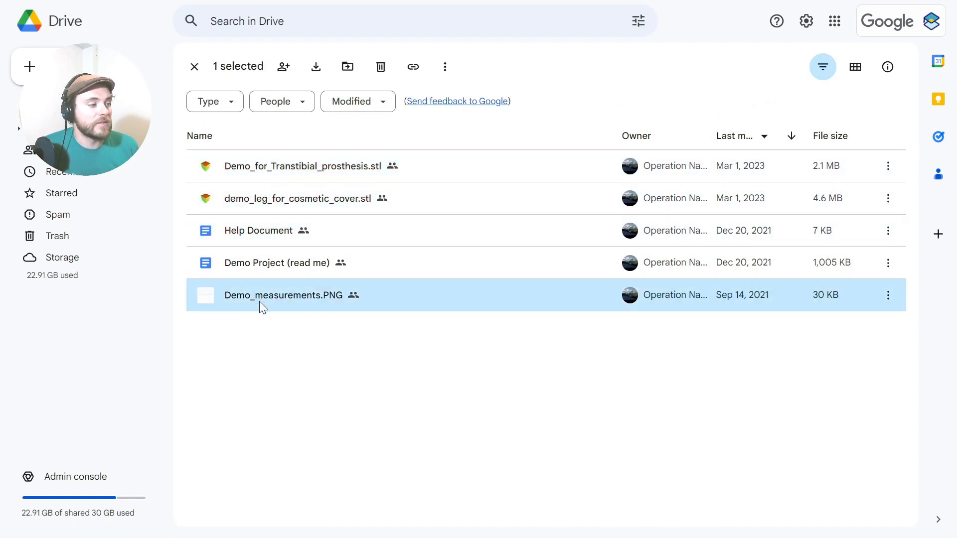
click(297, 166)
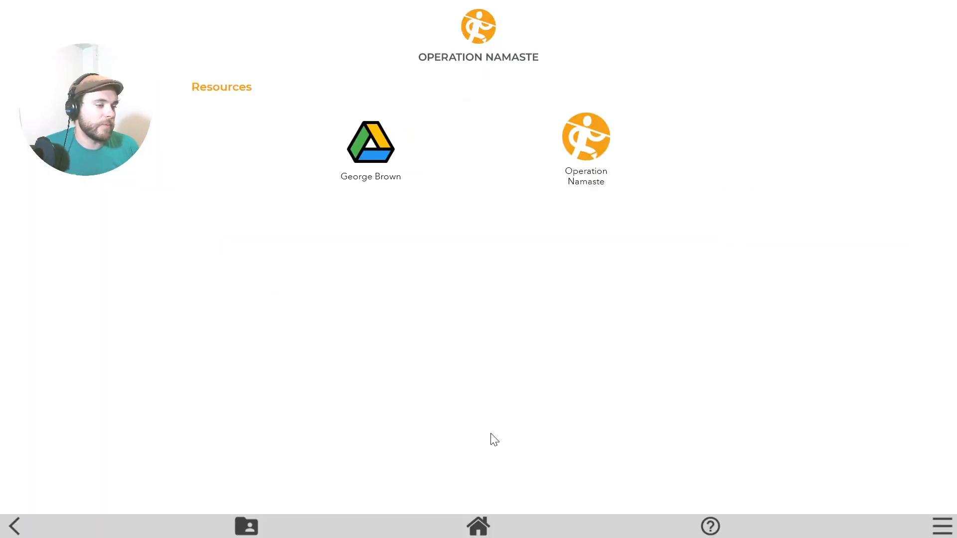
Return to the Clinical Portal Dashboard from the bottom Home icon.
click(478, 524)
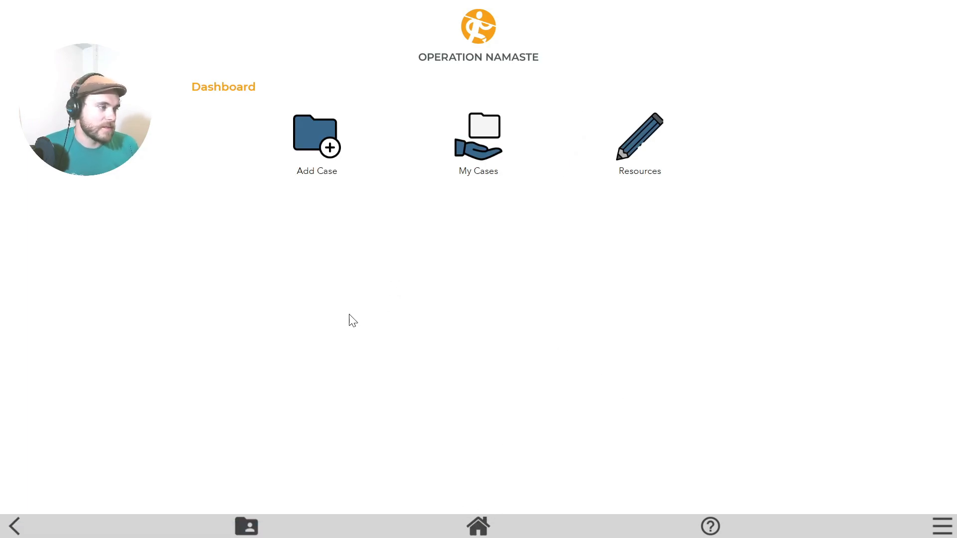
Start a new case and enter the patient's first and last name.
click(309, 141)
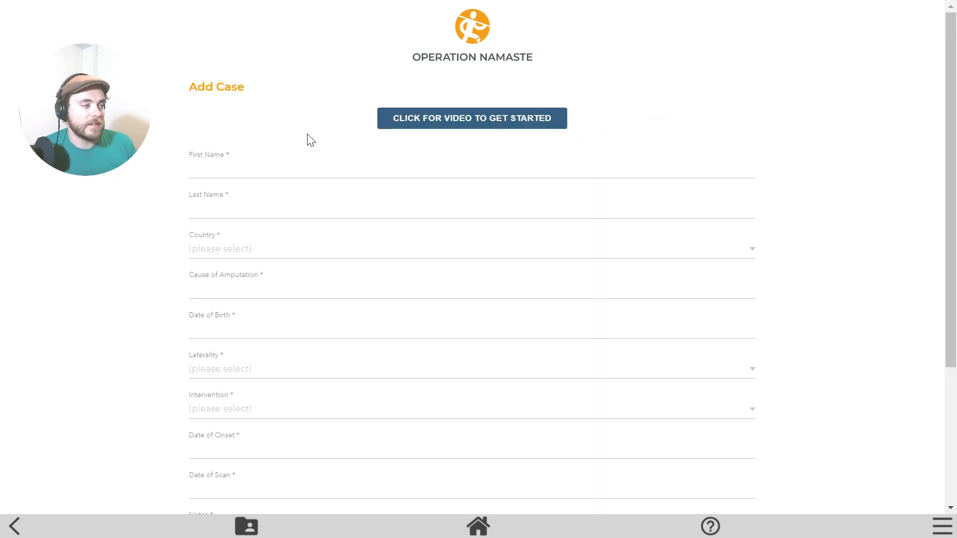
click(210, 169)
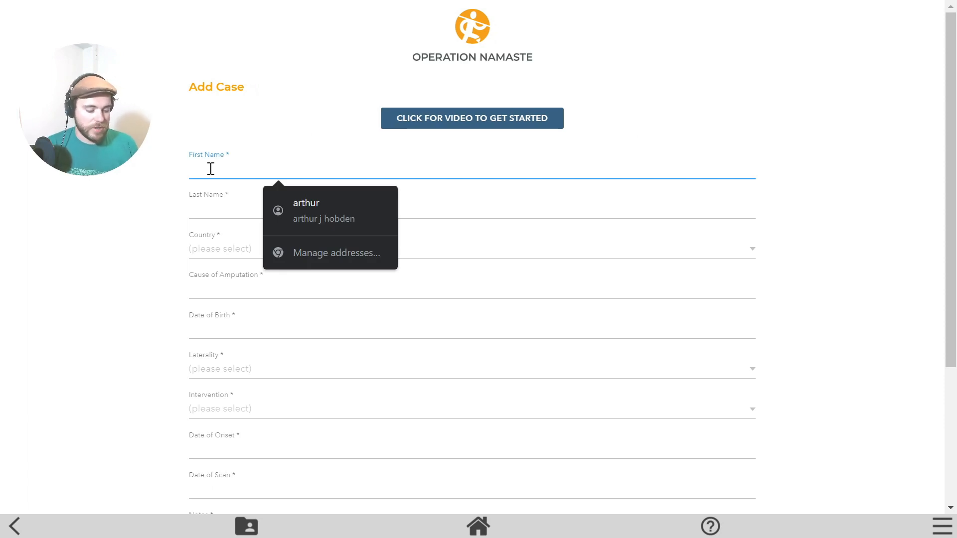
key(Tab)
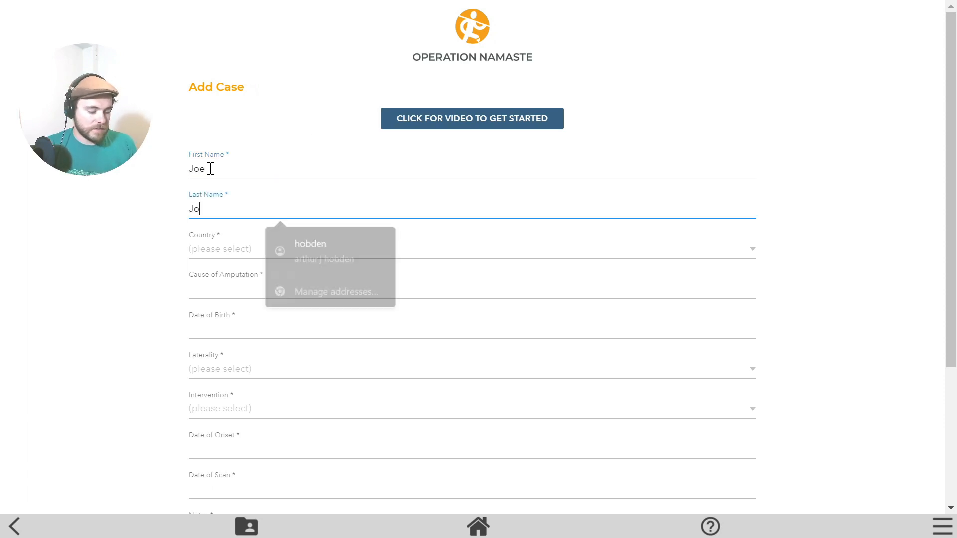
key(Tab)
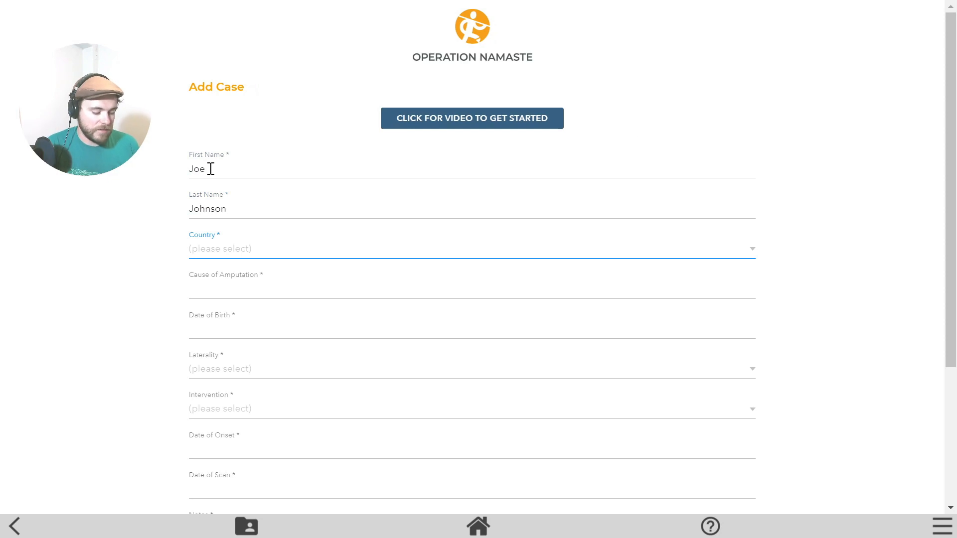
Set the patient's country to United States.
click(232, 252)
scroll(253, 264, down, 20)
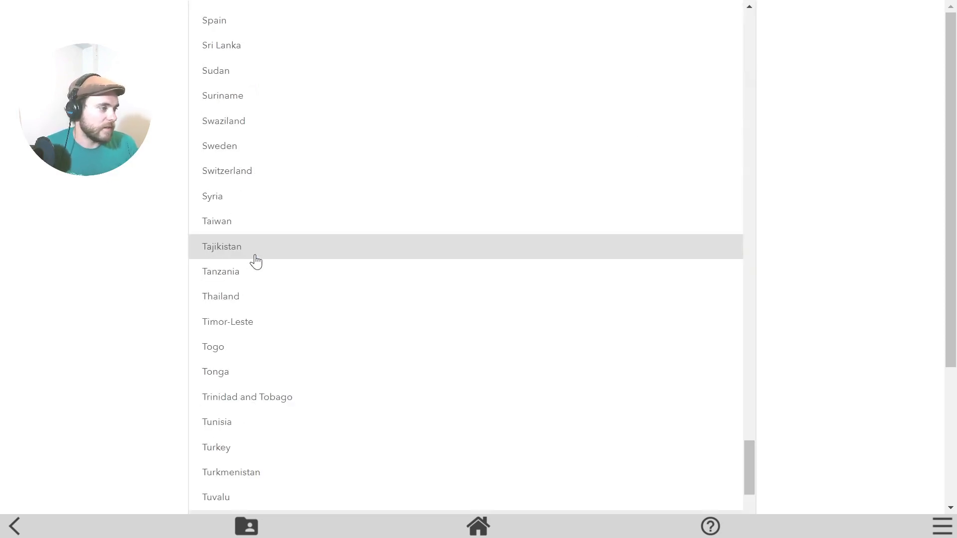
scroll(292, 392, down, 5)
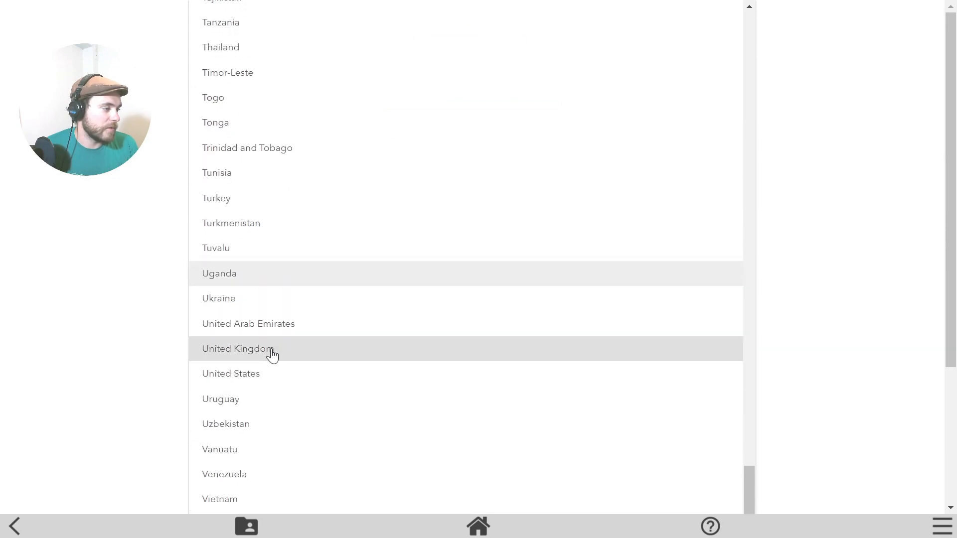
scroll(272, 355, down, 1)
click(250, 317)
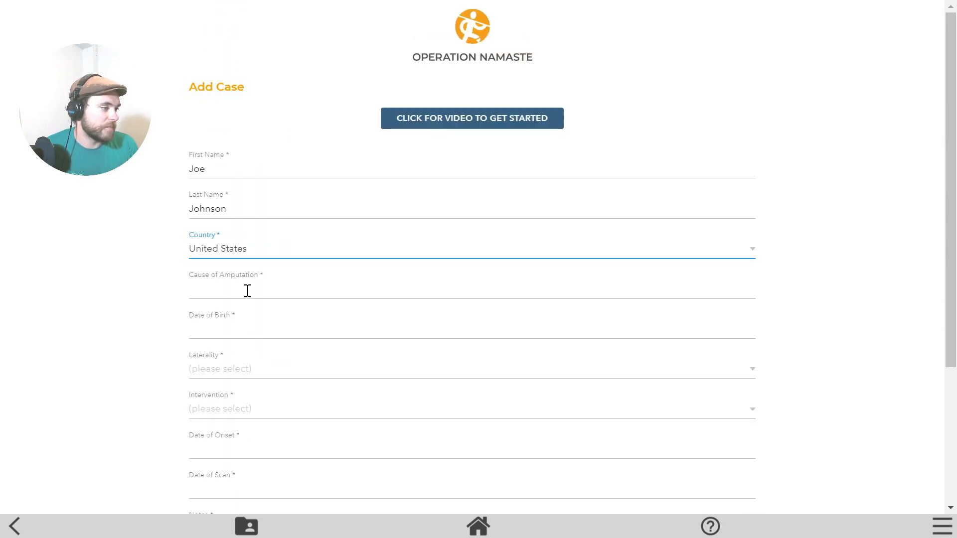
Enter 'accident' as the cause of amputation.
click(247, 291)
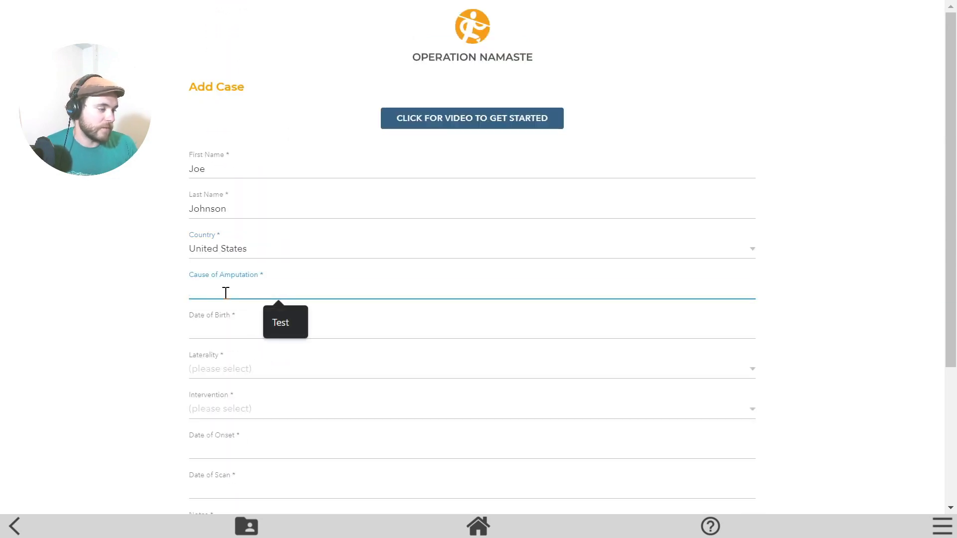
text(asdfasdf)
drag(229, 290, 129, 288)
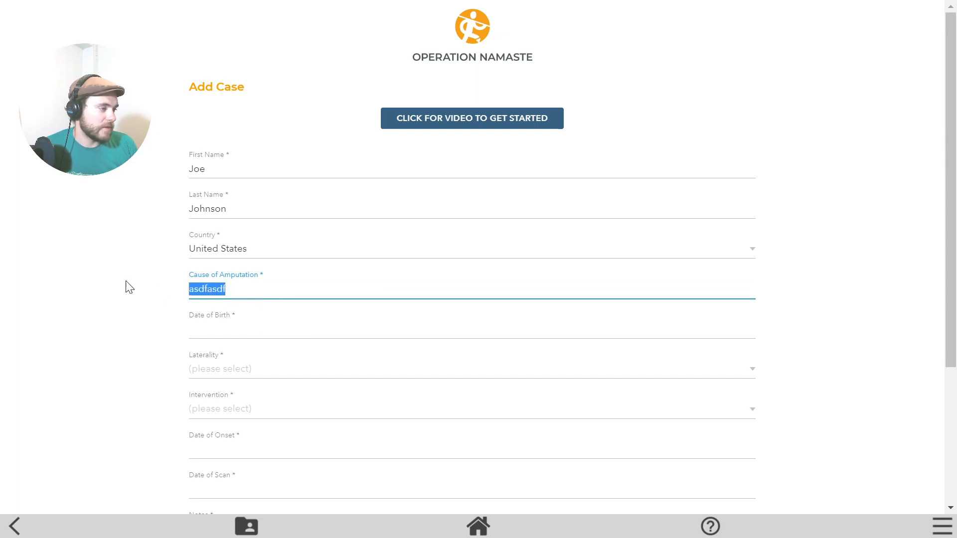
text(accident)
key(Tab)
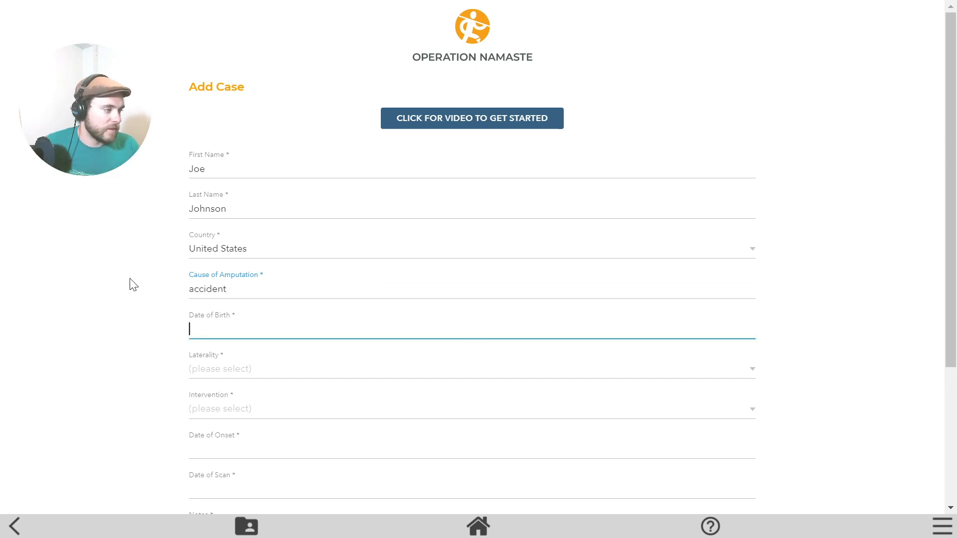
Fill the date of birth from autofill, set laterality to Right and intervention to Transtibial.
scroll(204, 288, down, 4)
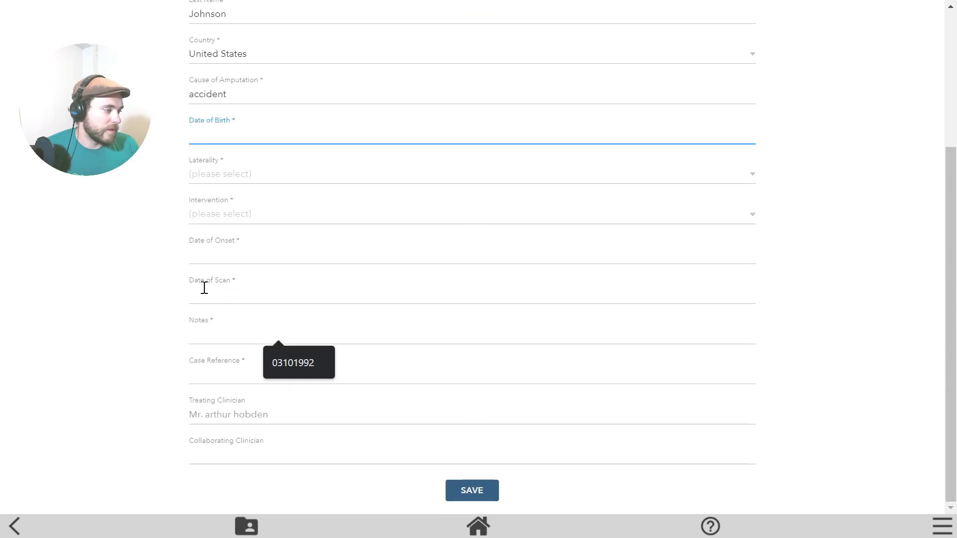
click(280, 171)
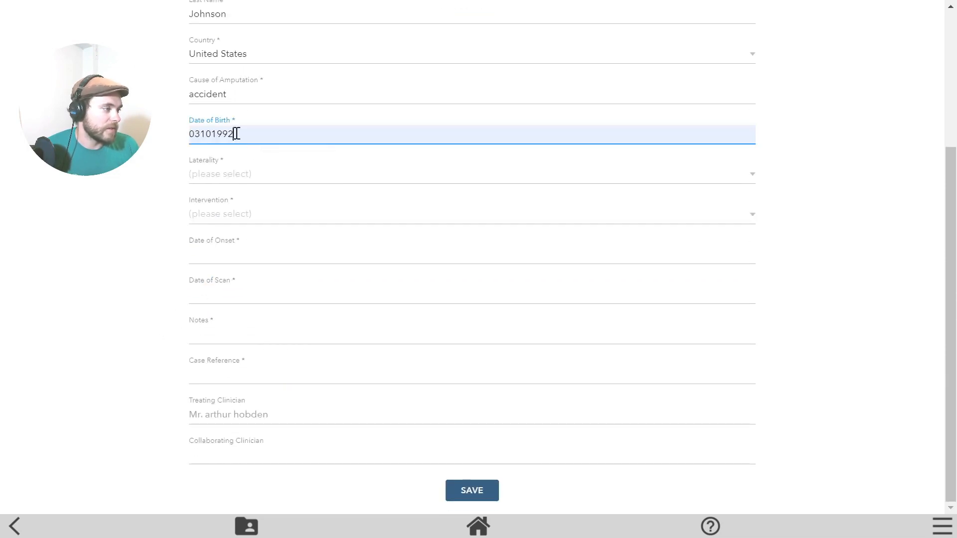
click(202, 175)
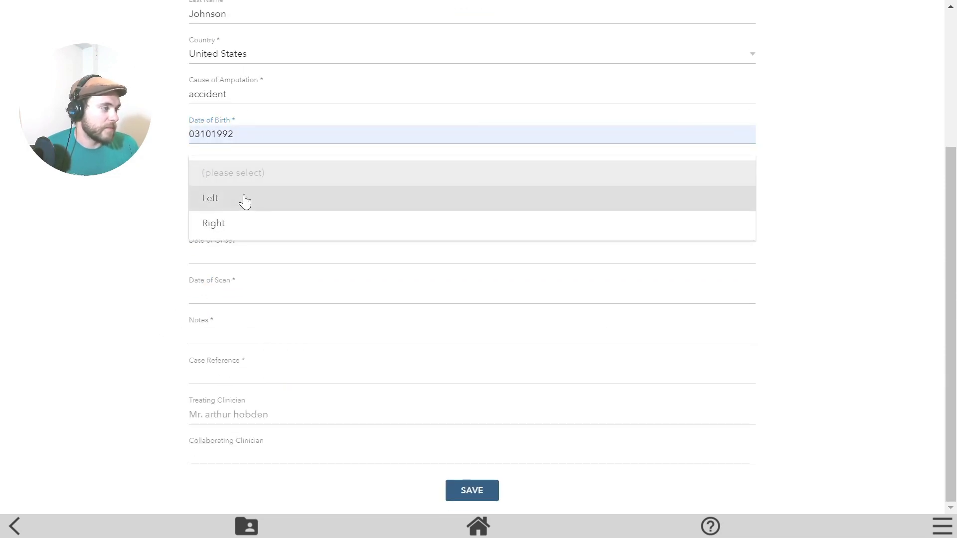
click(243, 223)
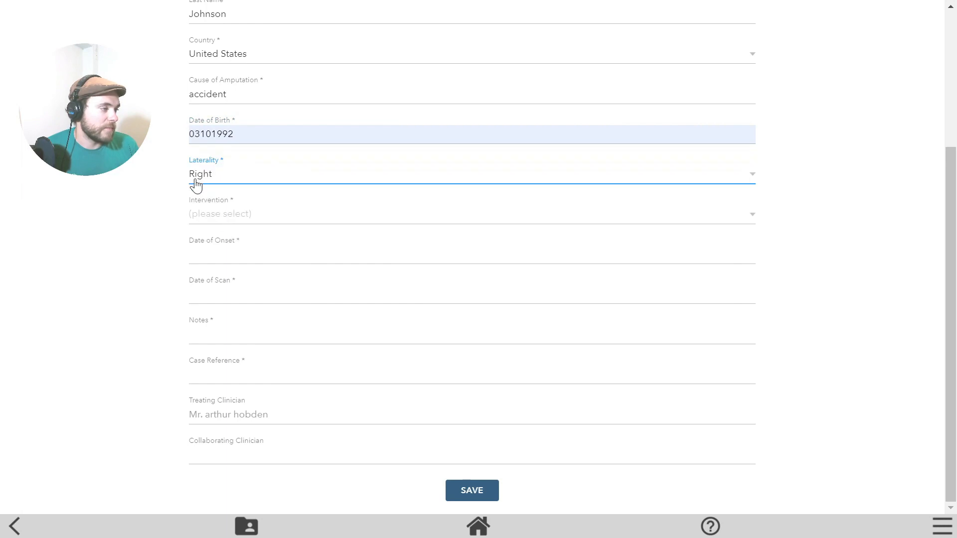
click(215, 219)
click(220, 222)
scroll(316, 313, up, 2)
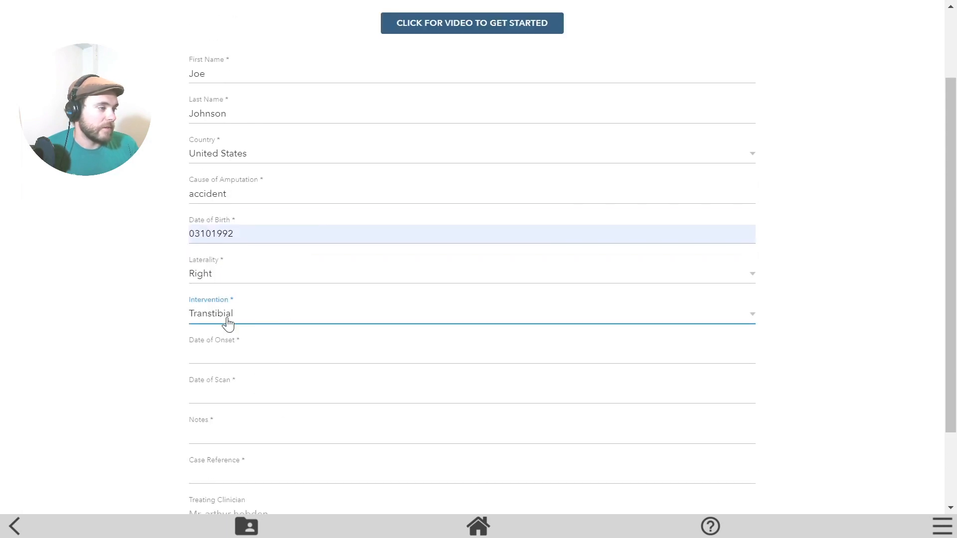
click(226, 322)
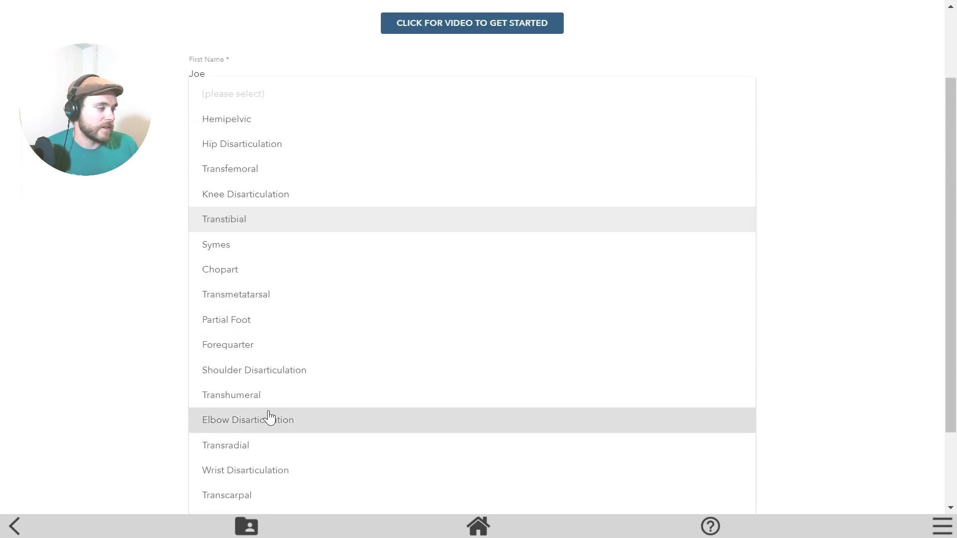
click(265, 222)
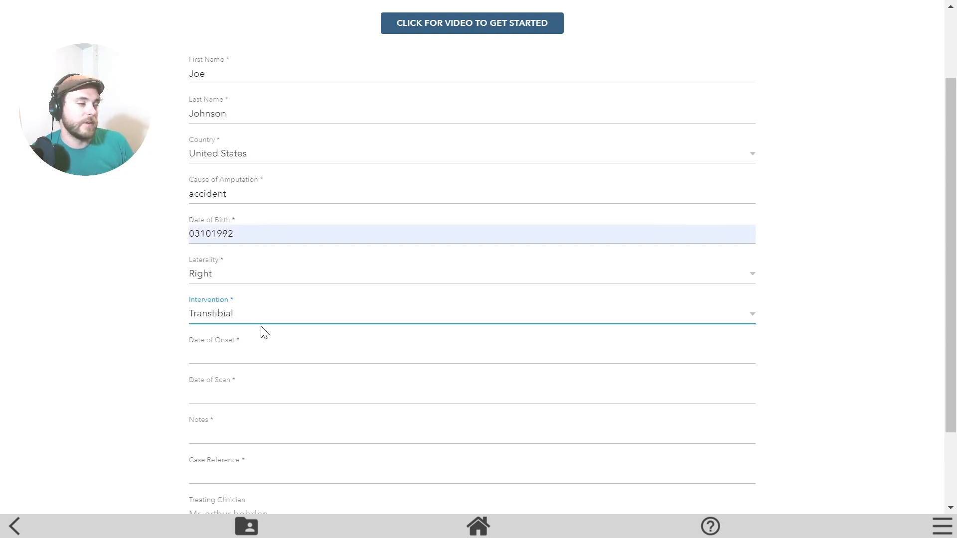
Fill in the Date of Onset, Date of Scan and Notes fields.
scroll(245, 326, down, 1)
click(219, 314)
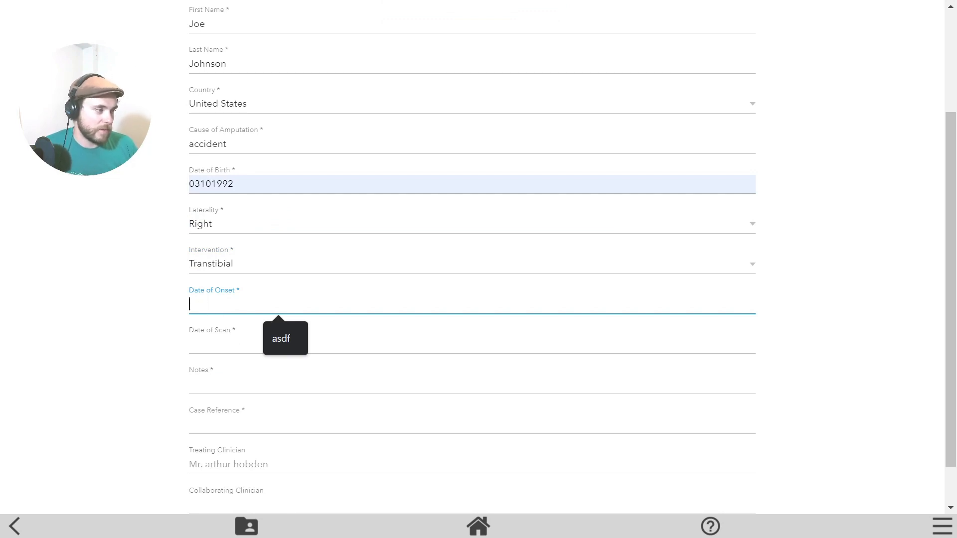
text(asdf)
click(191, 344)
scroll(145, 315, down, 1)
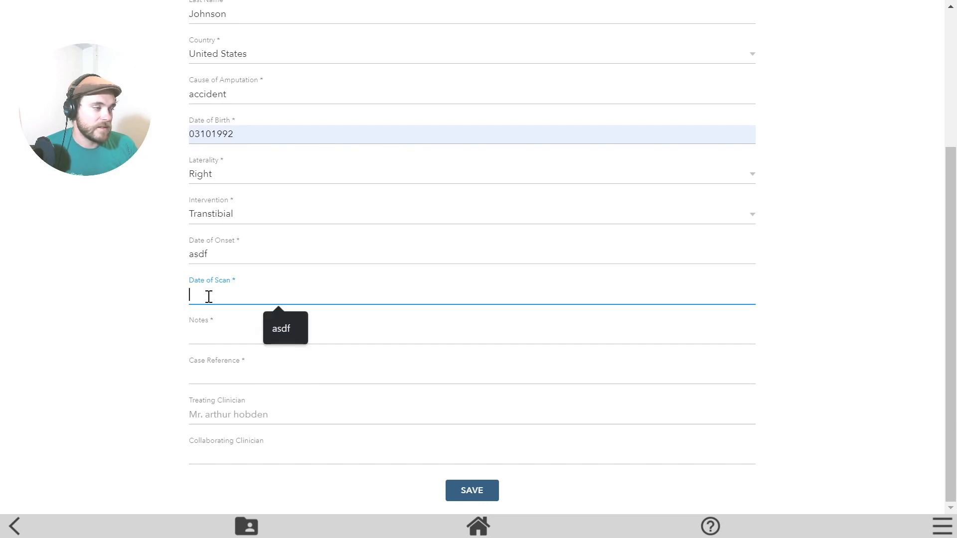
text(asdf)
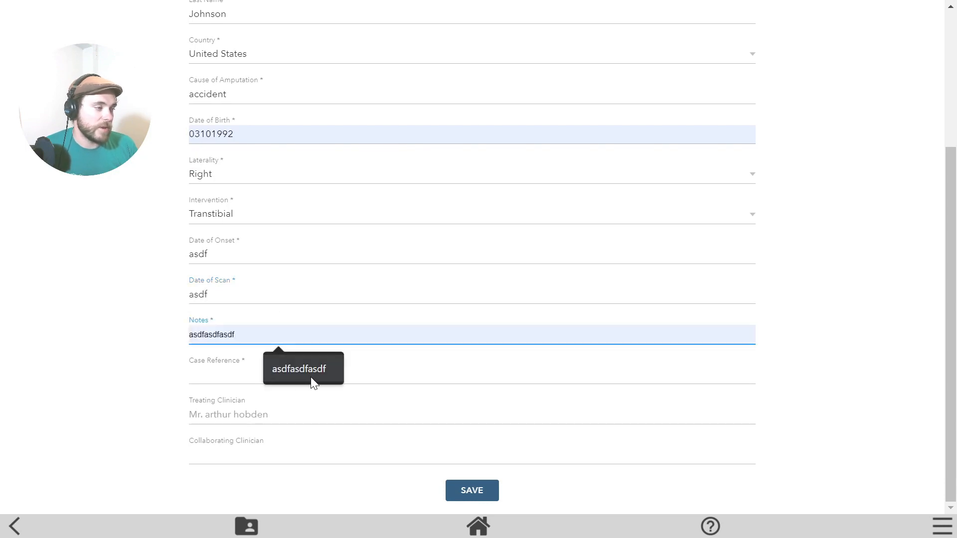
click(312, 380)
Fill Case Reference with the suggested value and save the new case.
click(211, 378)
click(217, 382)
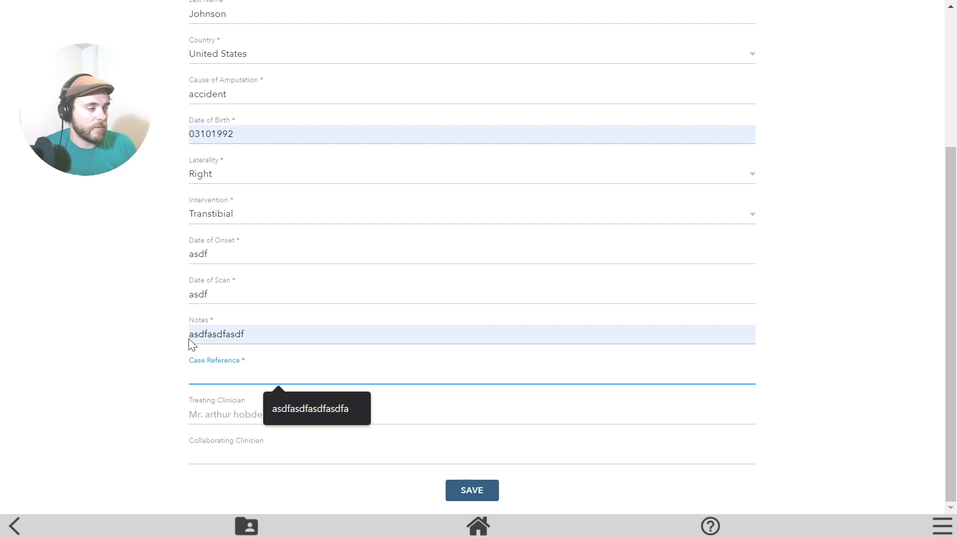
click(101, 389)
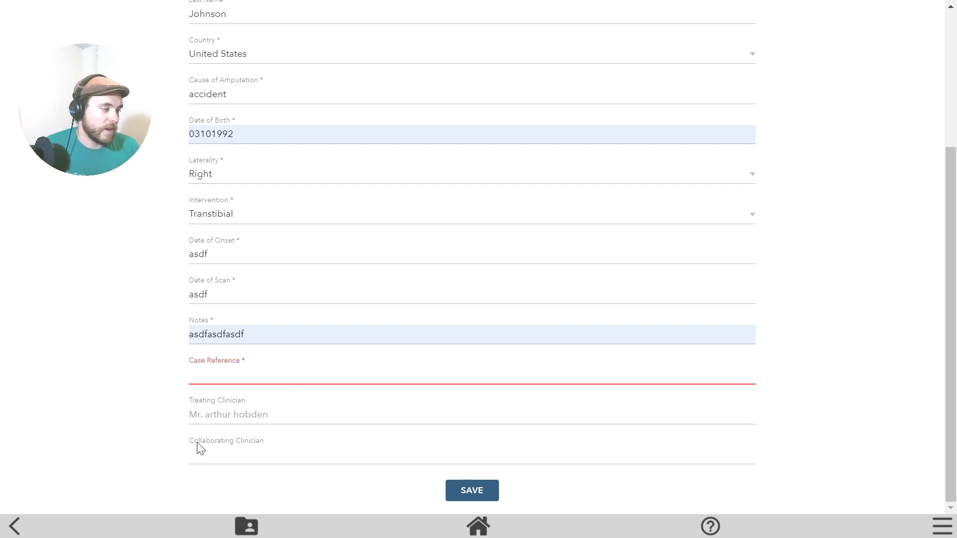
scroll(252, 318, up, 4)
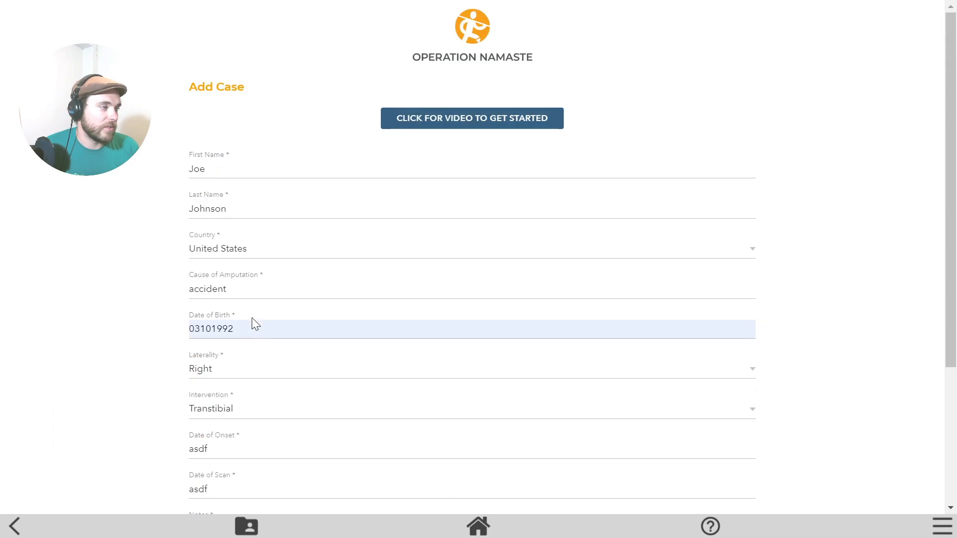
scroll(344, 128, down, 4)
scroll(338, 129, up, 4)
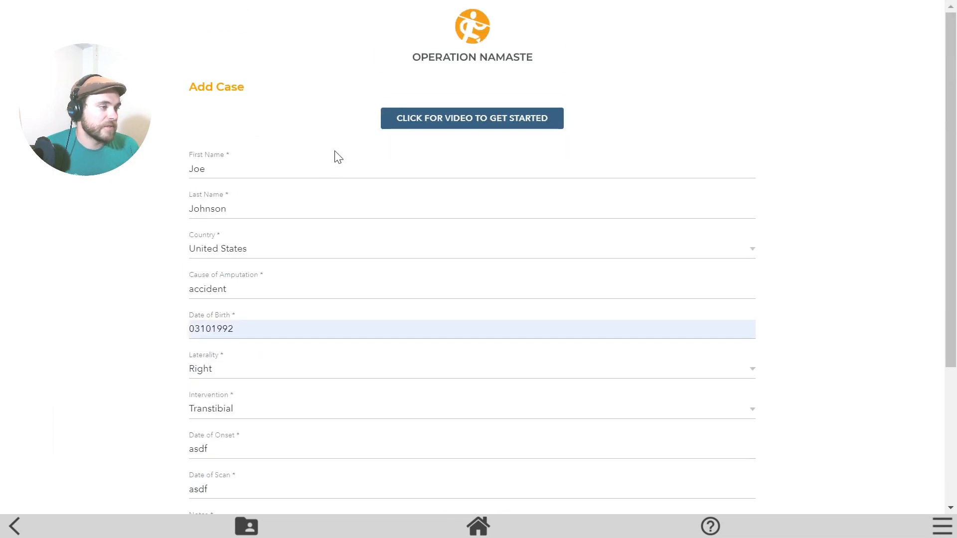
scroll(344, 164, down, 1)
scroll(344, 165, down, 3)
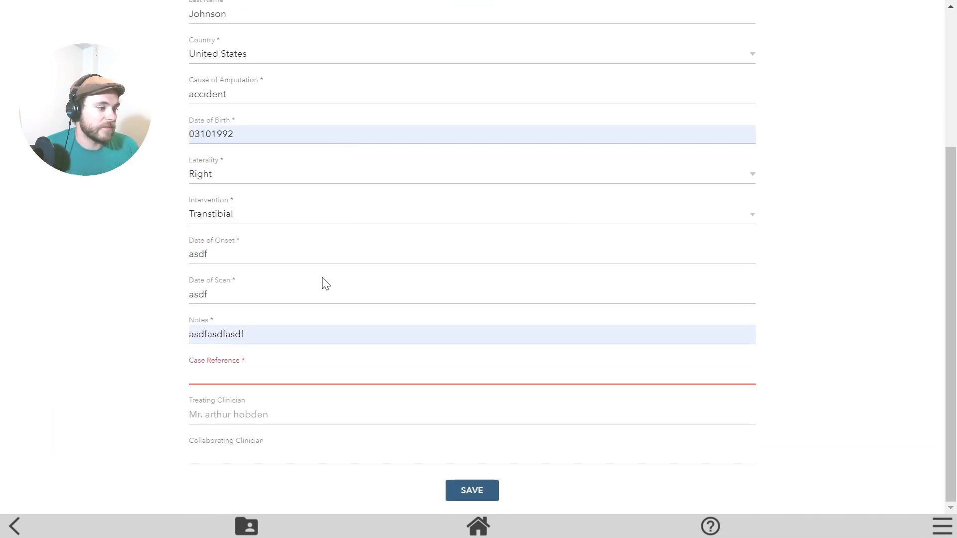
click(463, 495)
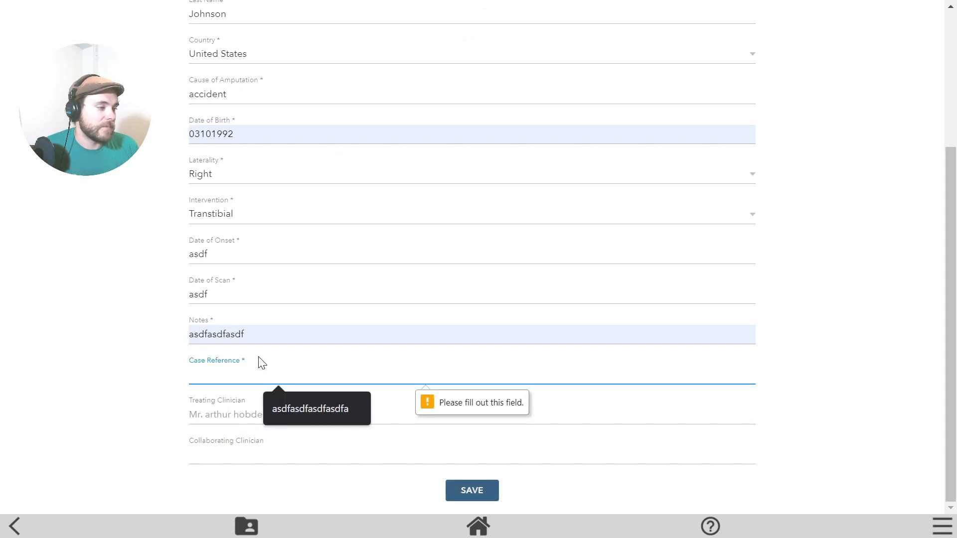
click(239, 374)
click(294, 414)
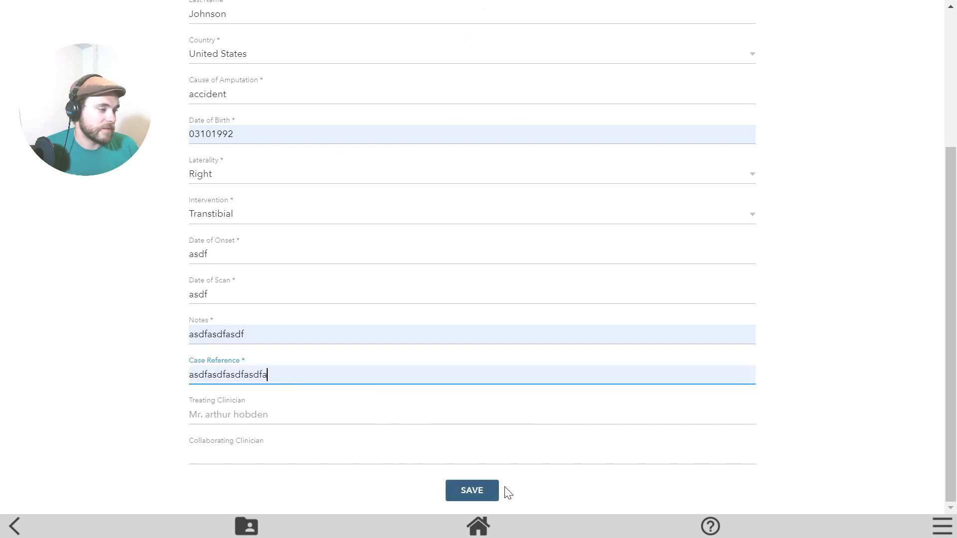
click(474, 493)
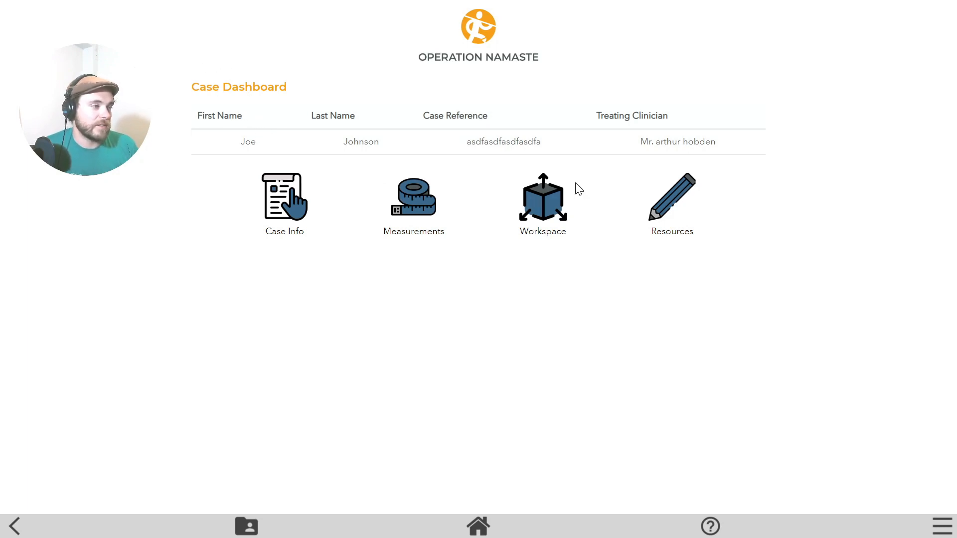
Open the new case from My Cases and bring up its Measurements page.
click(483, 529)
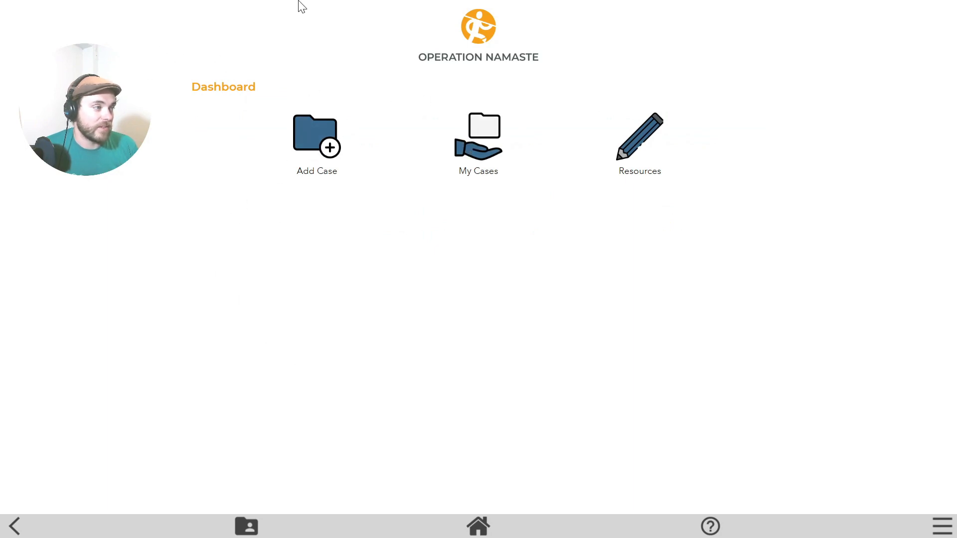
click(488, 145)
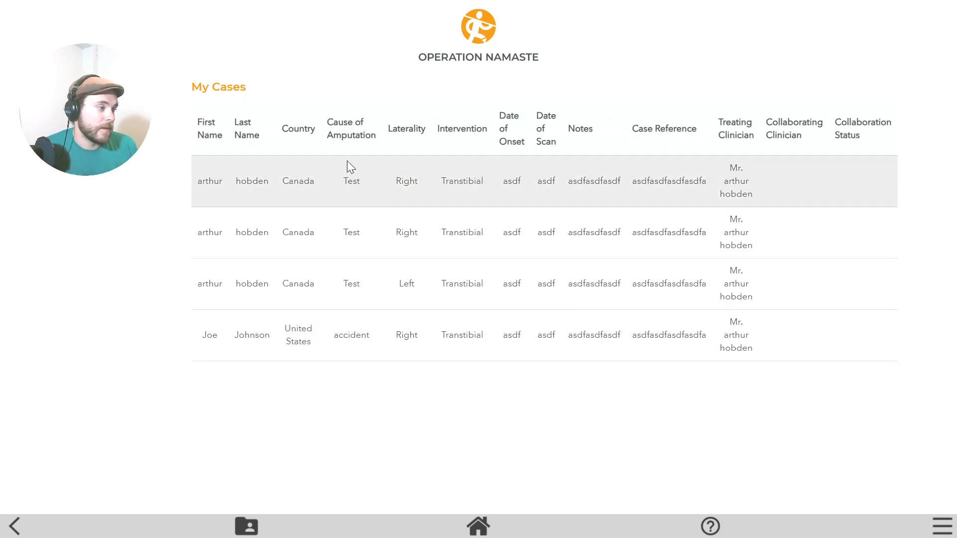
click(255, 335)
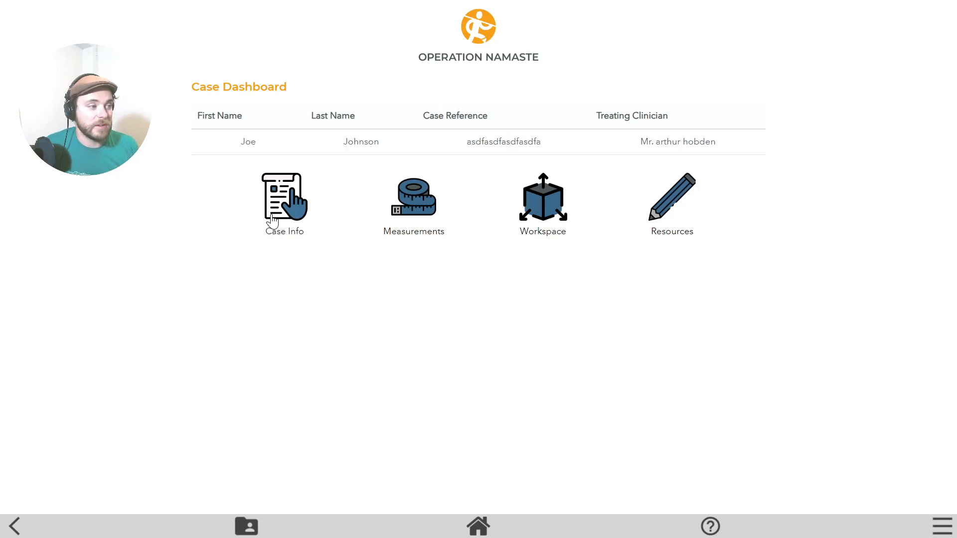
click(411, 204)
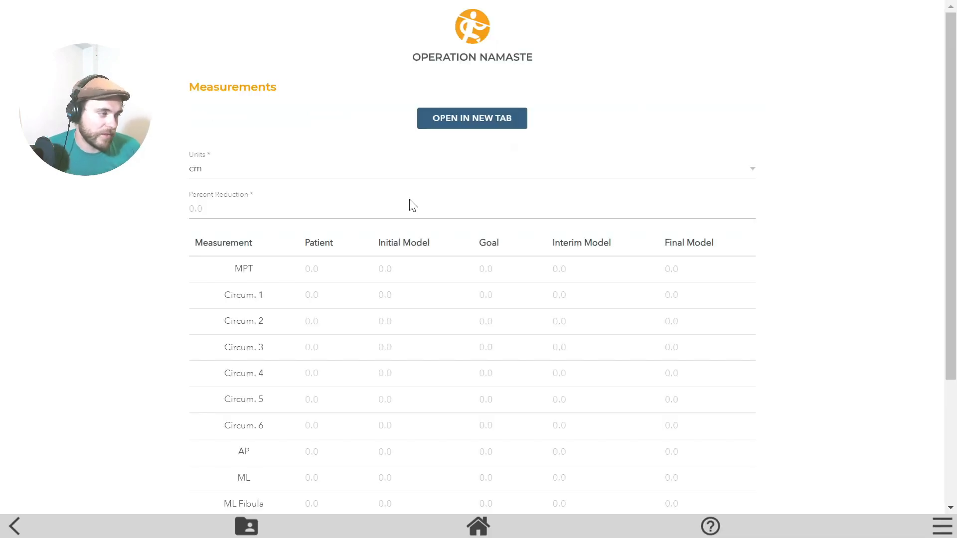
Review the measurements table (MPT 35, circumferences 34/32/23, AP 12.5, ML 11.5) and set a -3 percent reduction.
scroll(329, 211, down, 2)
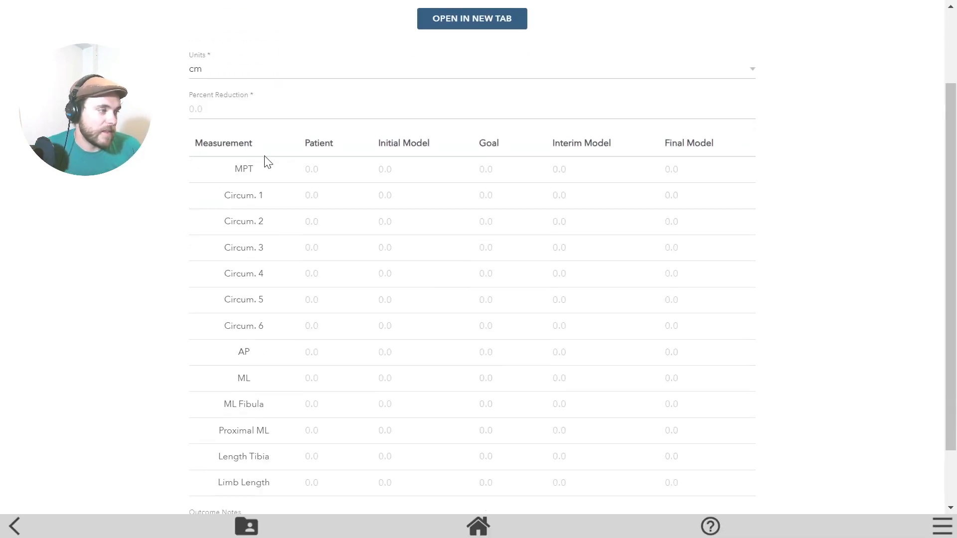
scroll(339, 275, up, 2)
scroll(366, 262, down, 2)
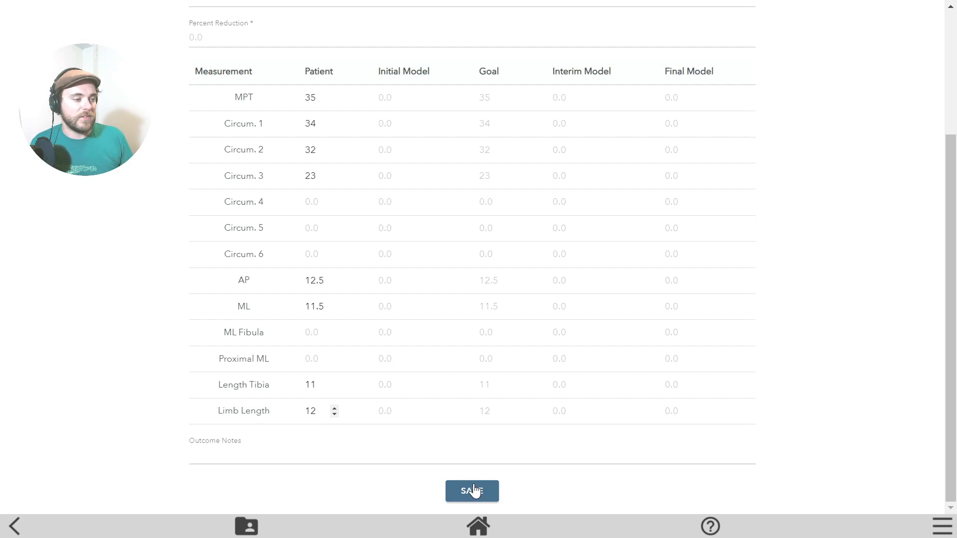
click(472, 491)
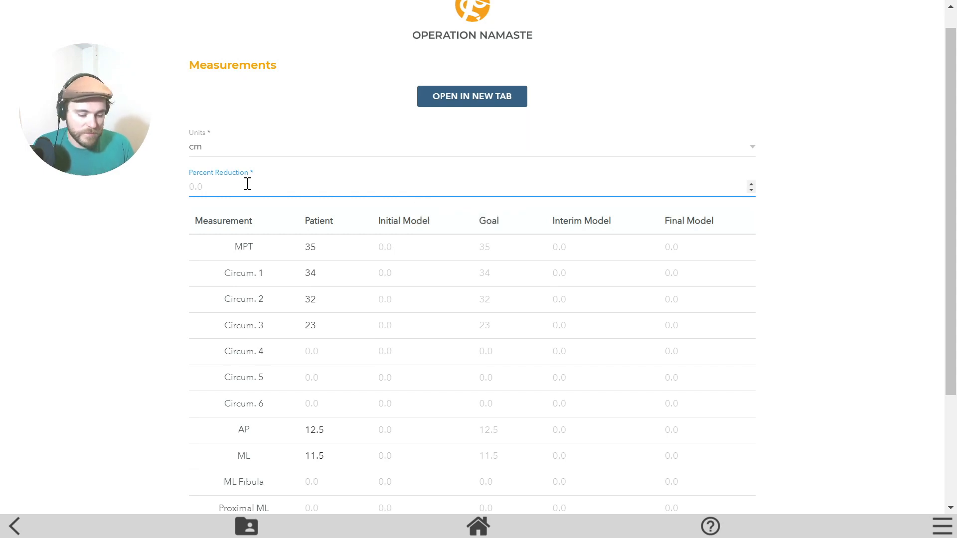
text(-3)
click(135, 274)
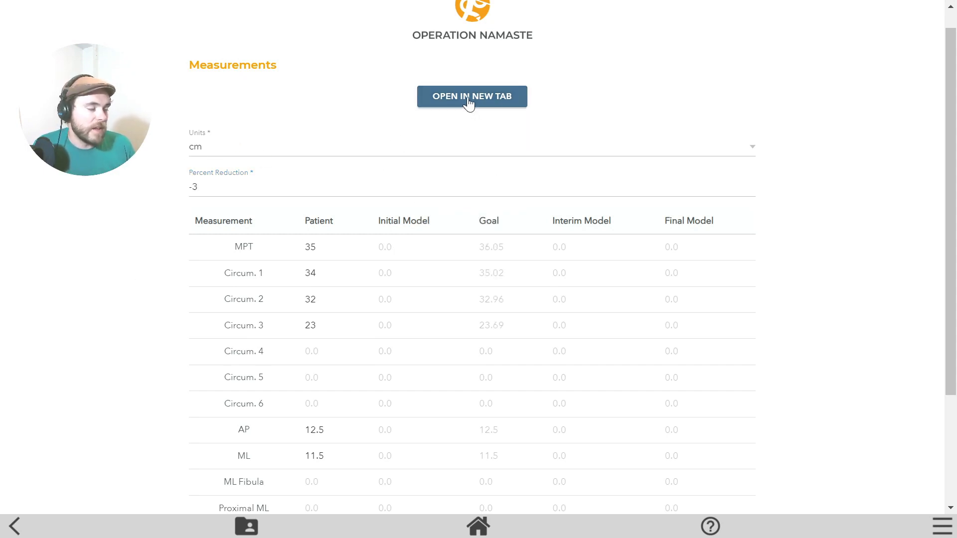
Save the measurements and reopen the case's Measurements page.
scroll(439, 349, down, 3)
click(472, 493)
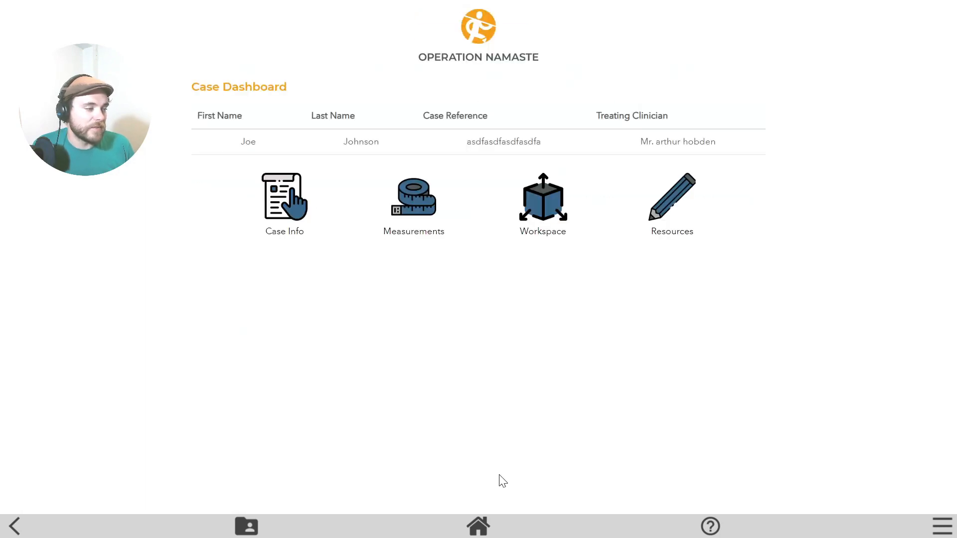
click(424, 208)
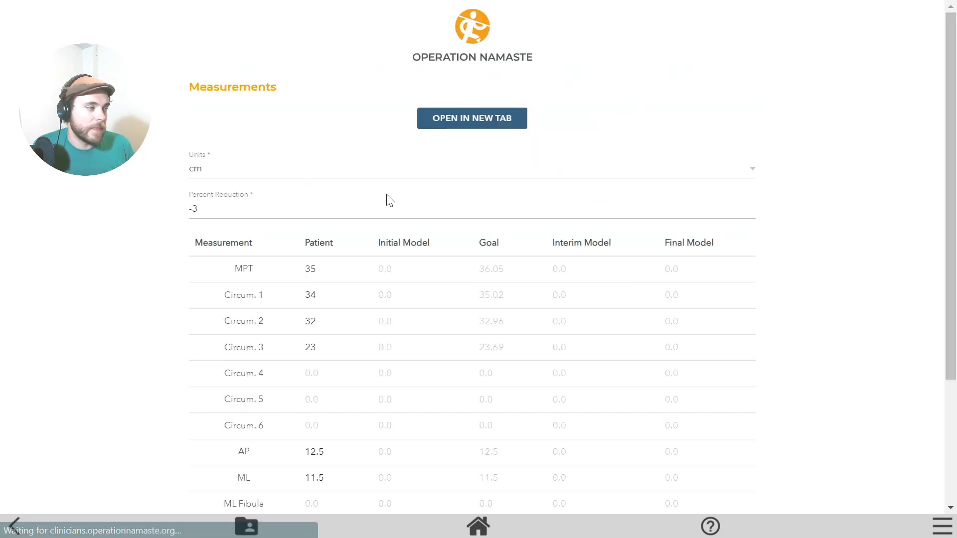
Open the case's design workspace in a new tab, tilt the view over the empty grid, and open Menu.
click(459, 121)
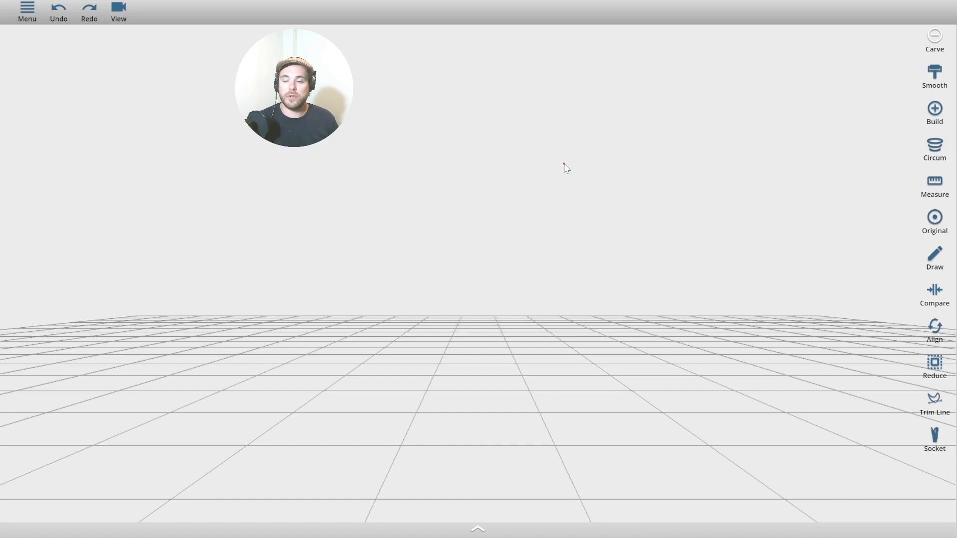
drag(558, 172, 553, 292)
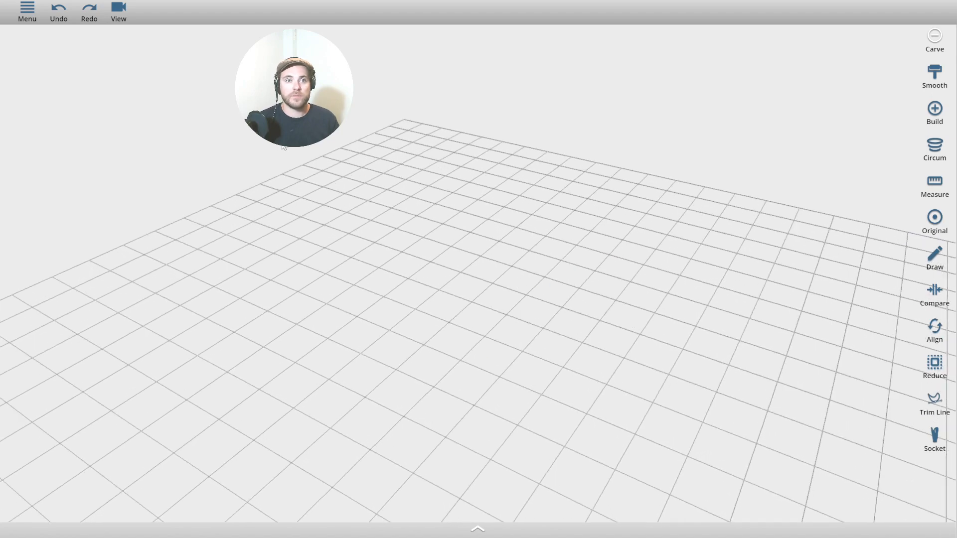
click(27, 15)
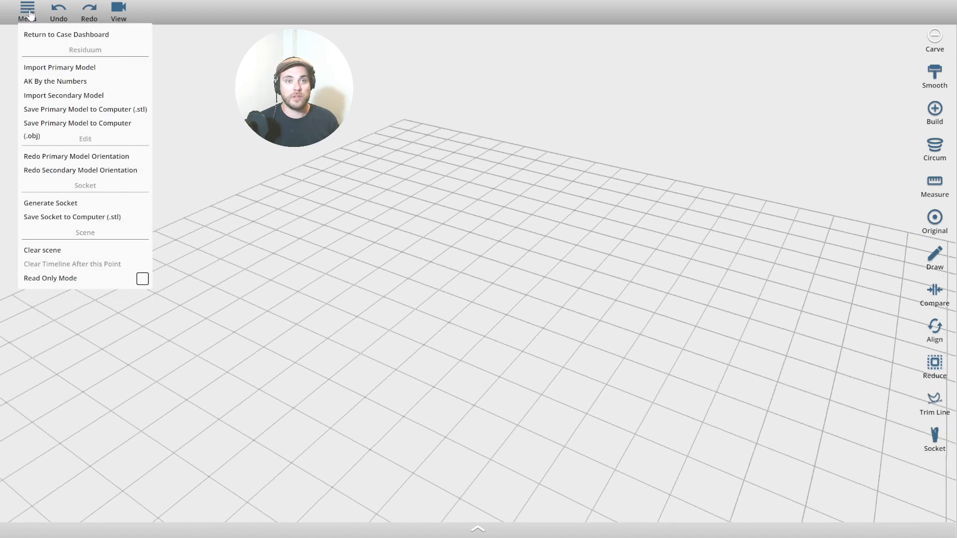
click(28, 15)
click(118, 15)
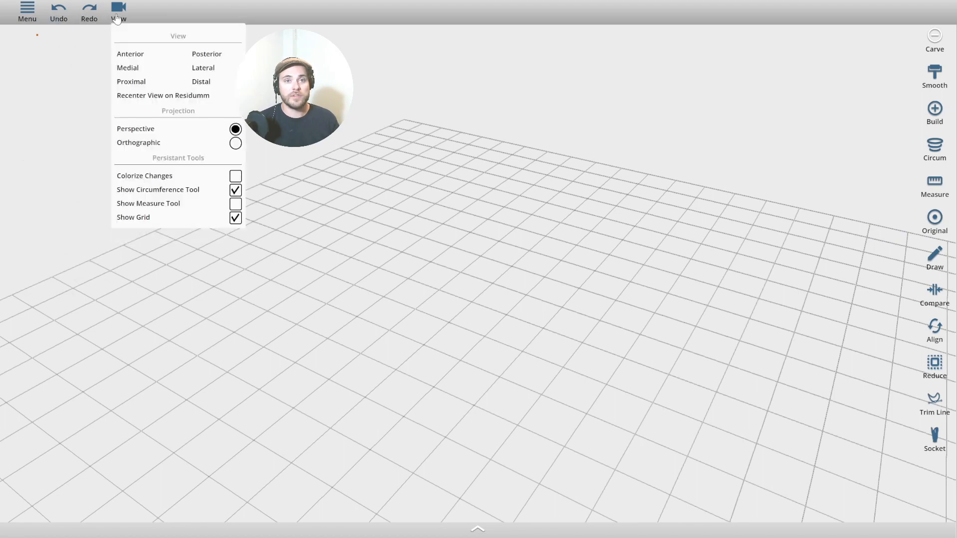
click(132, 58)
click(128, 69)
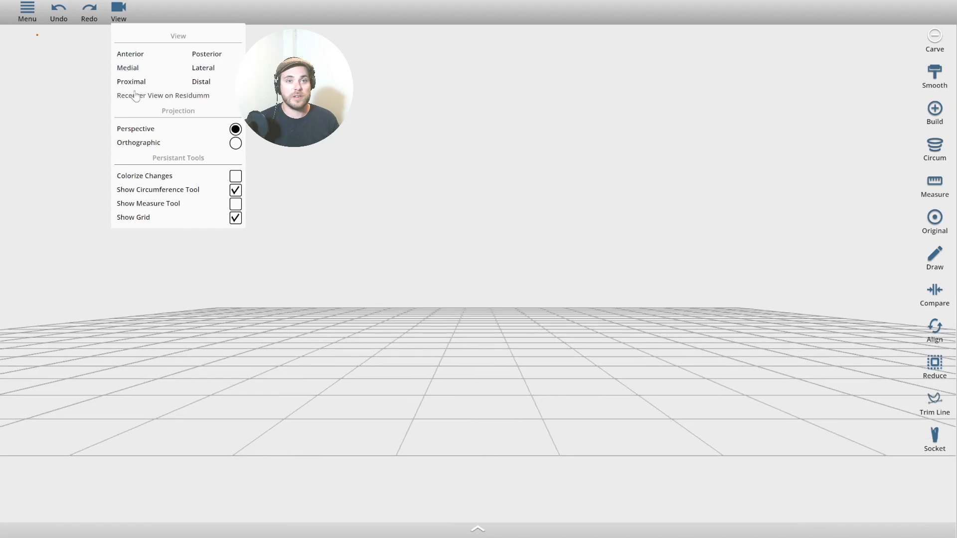
click(132, 84)
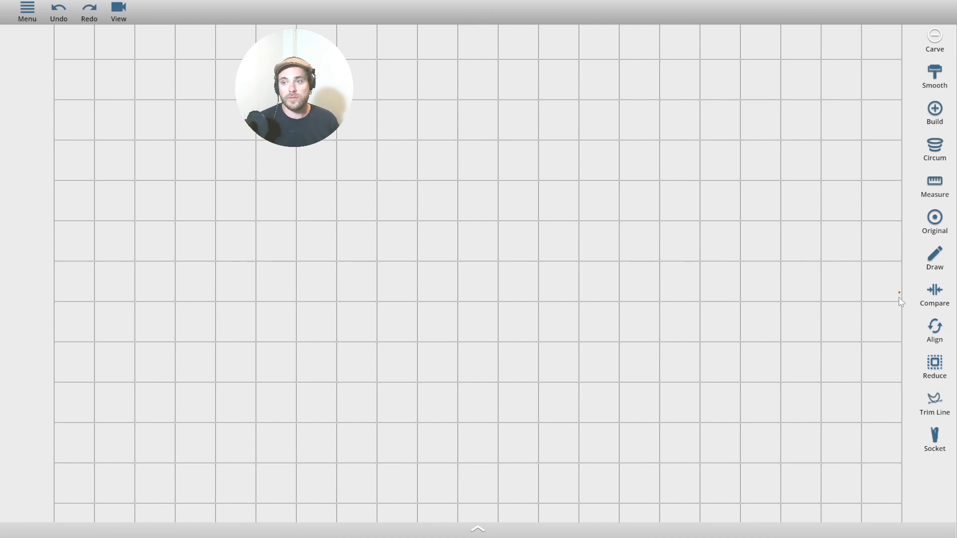
drag(902, 301, 721, 251)
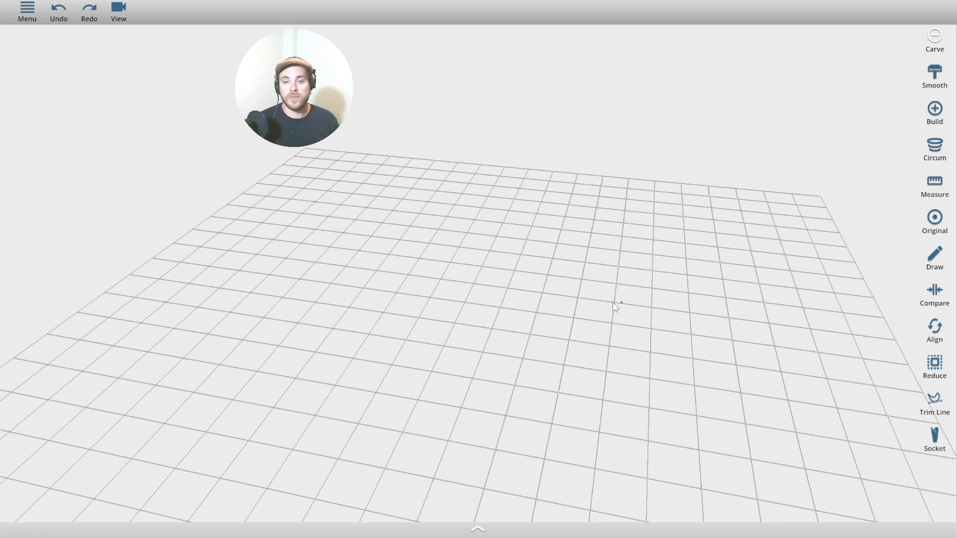
click(478, 531)
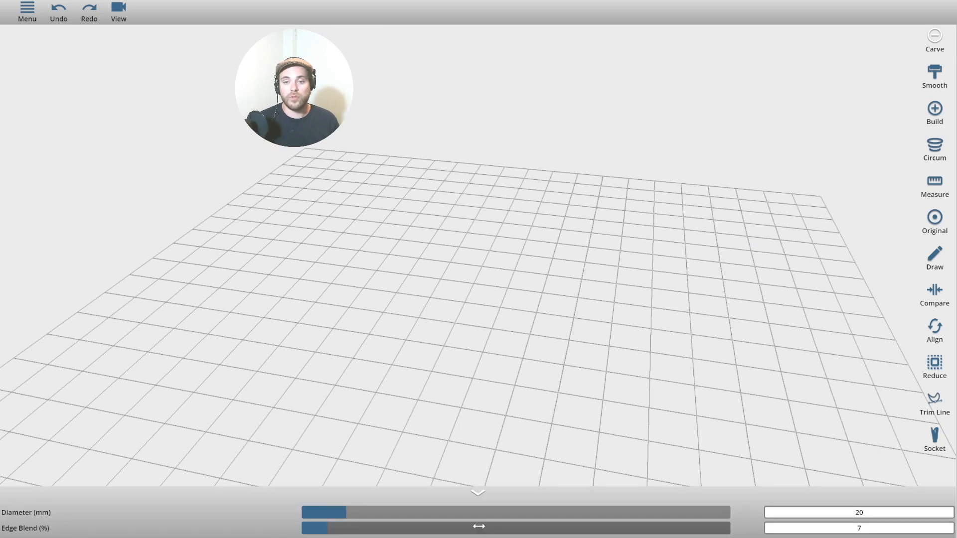
click(935, 146)
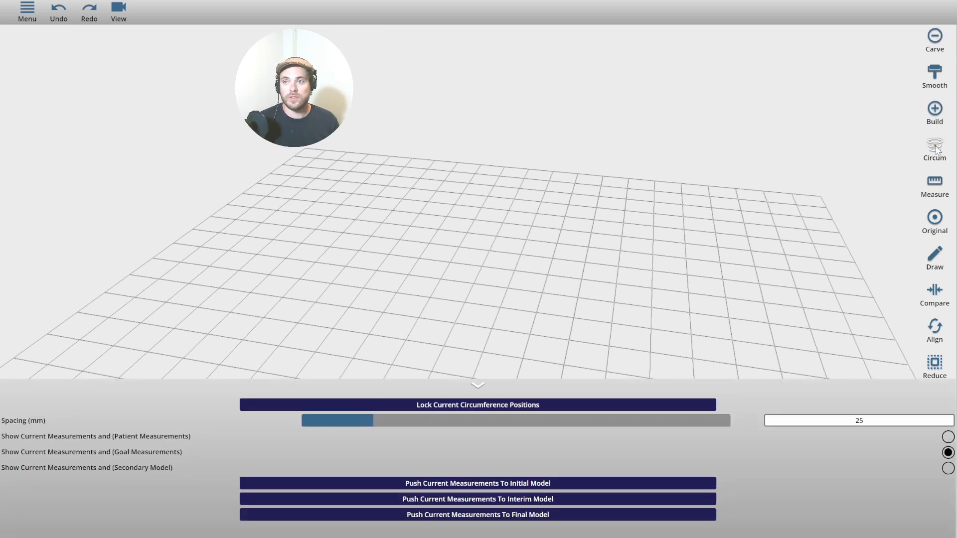
click(936, 221)
click(935, 259)
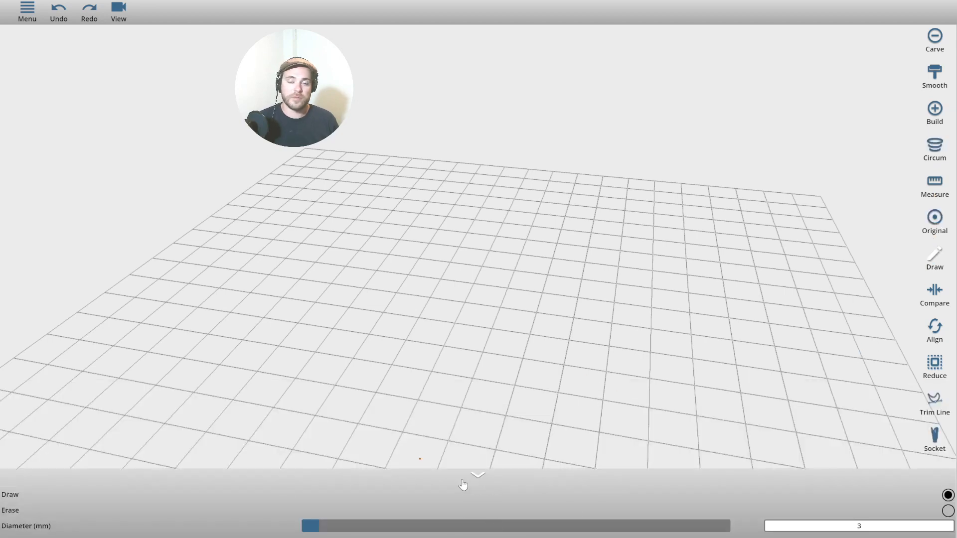
click(937, 294)
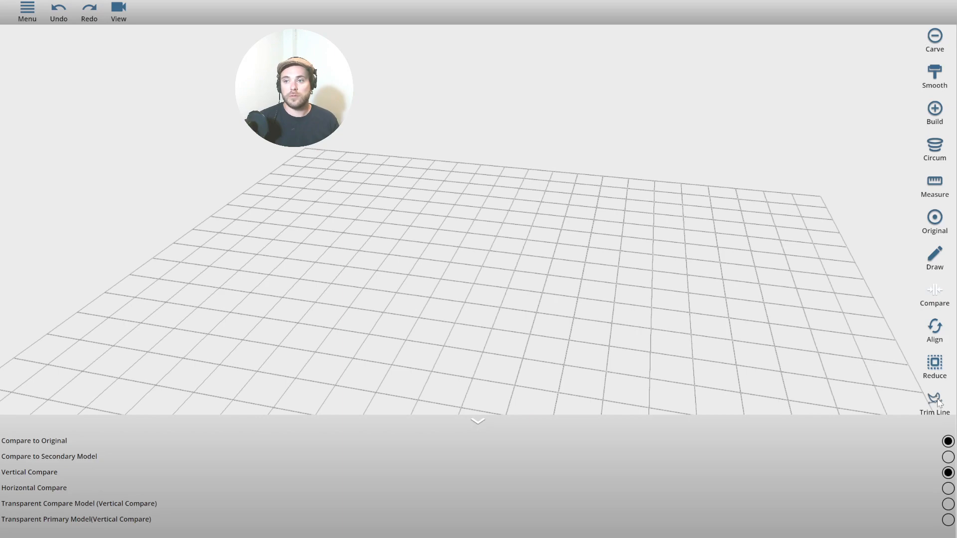
click(477, 427)
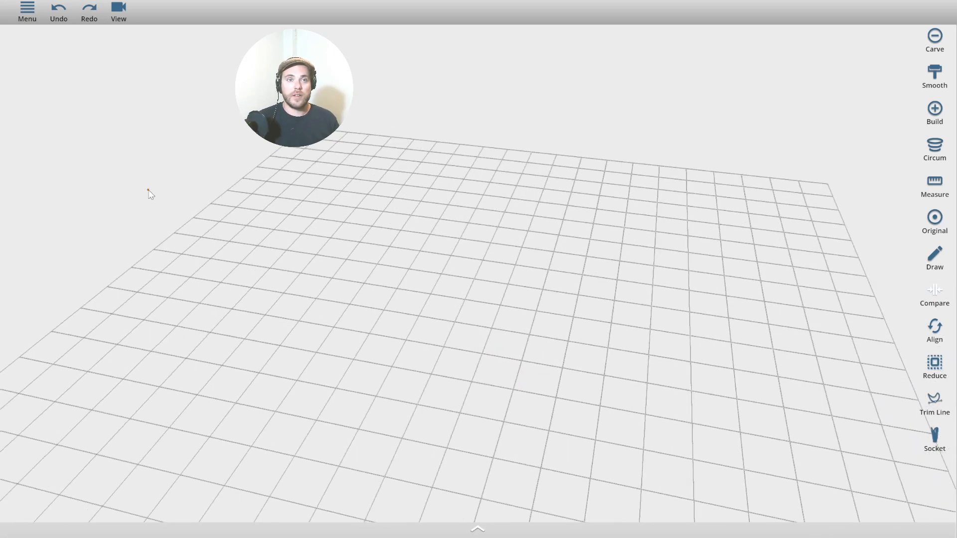
click(27, 12)
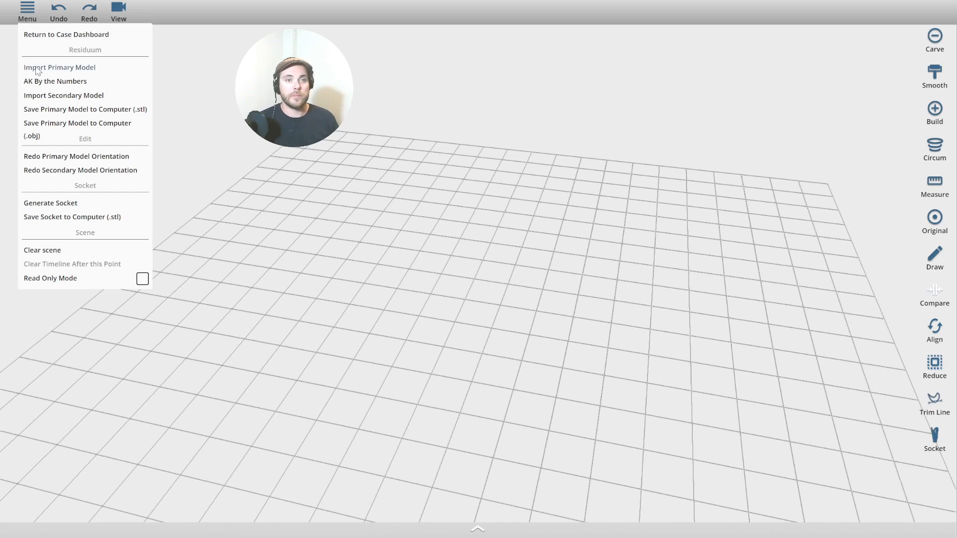
Import the limb scan as the primary model in millimetres with remeshing turned off.
click(36, 67)
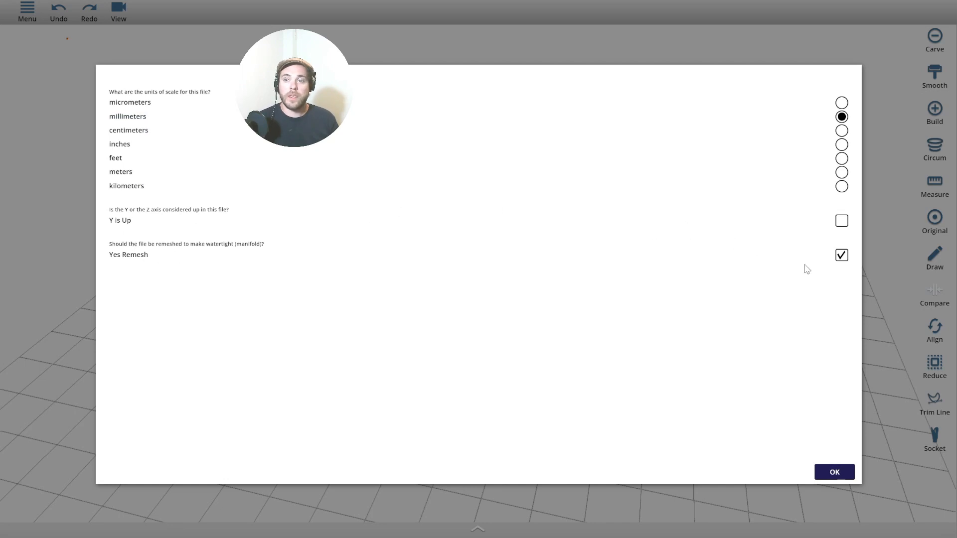
click(841, 257)
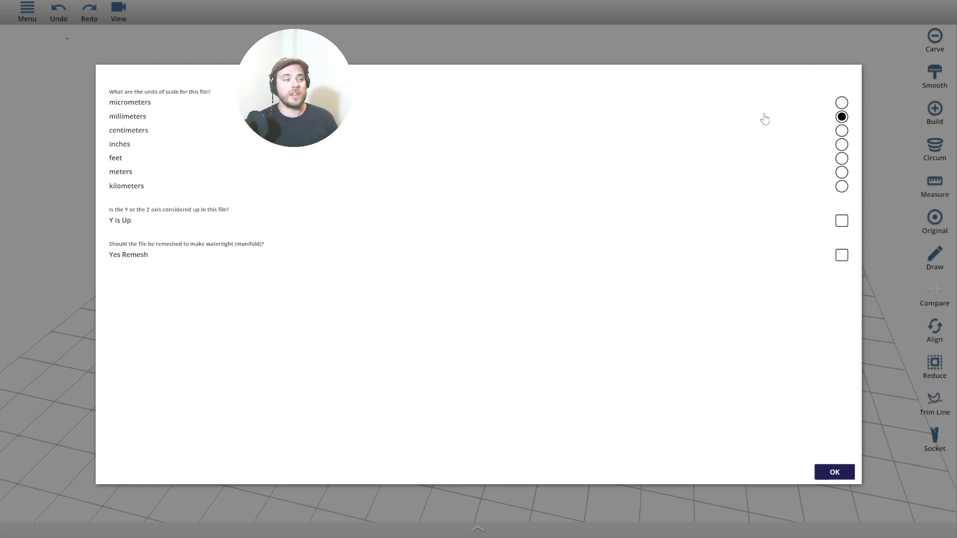
click(826, 471)
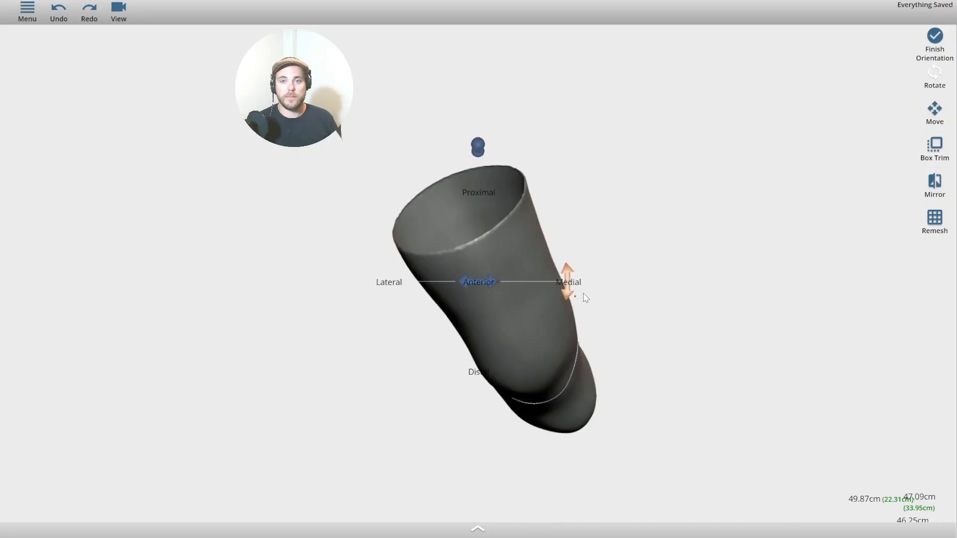
Rotate the limb more upright about the medial axis so its anterior side faces front.
middle_drag(753, 259, 551, 274)
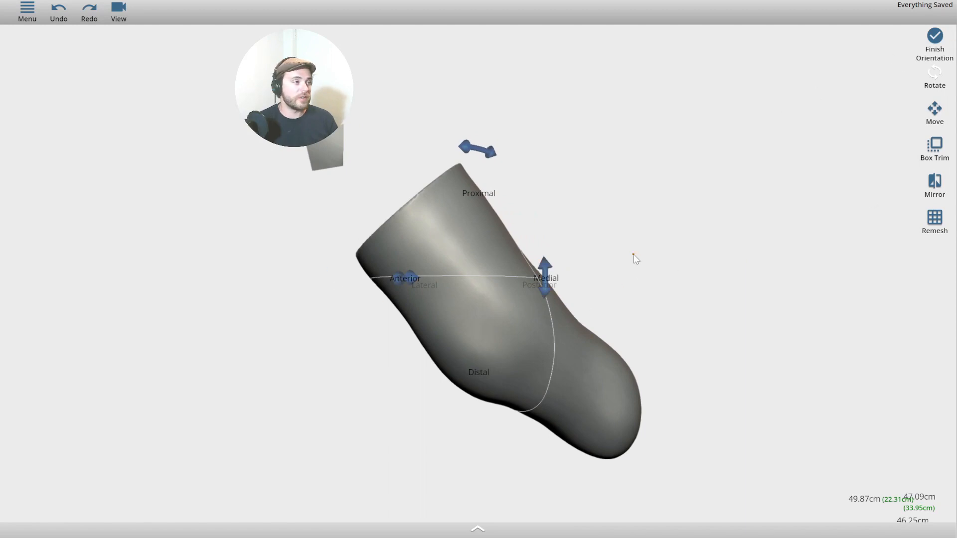
middle_drag(630, 162, 548, 174)
drag(467, 133, 678, 224)
middle_drag(675, 219, 761, 214)
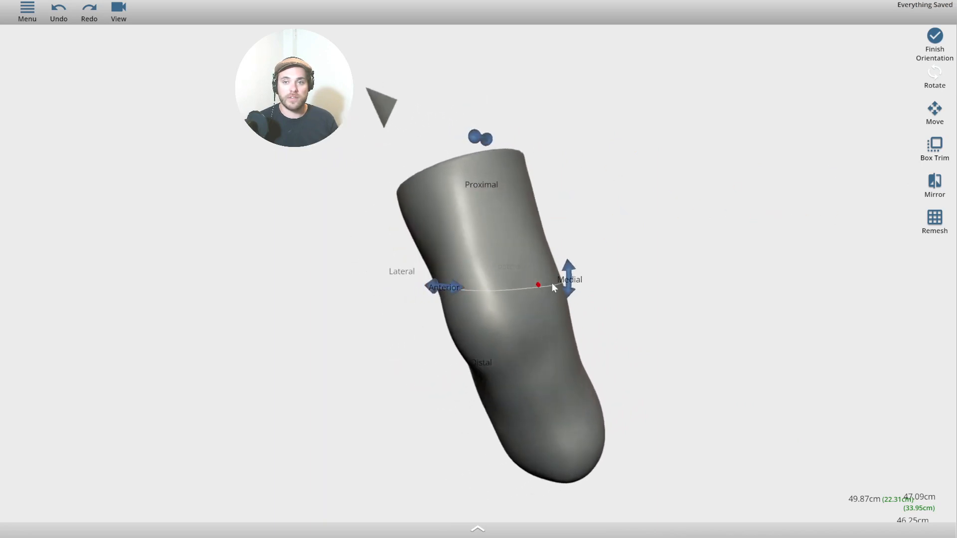
drag(573, 273, 543, 389)
middle_drag(545, 394, 2, 367)
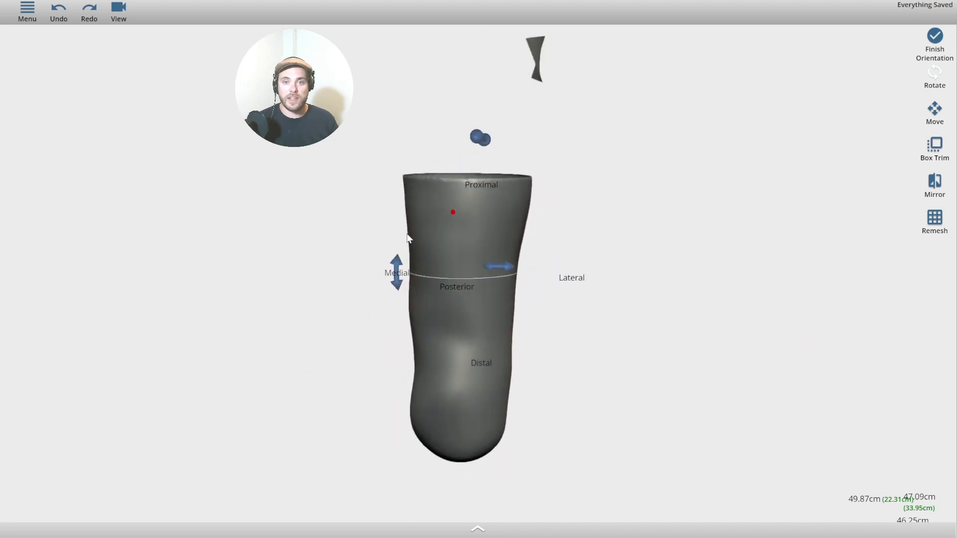
drag(396, 273, 328, 295)
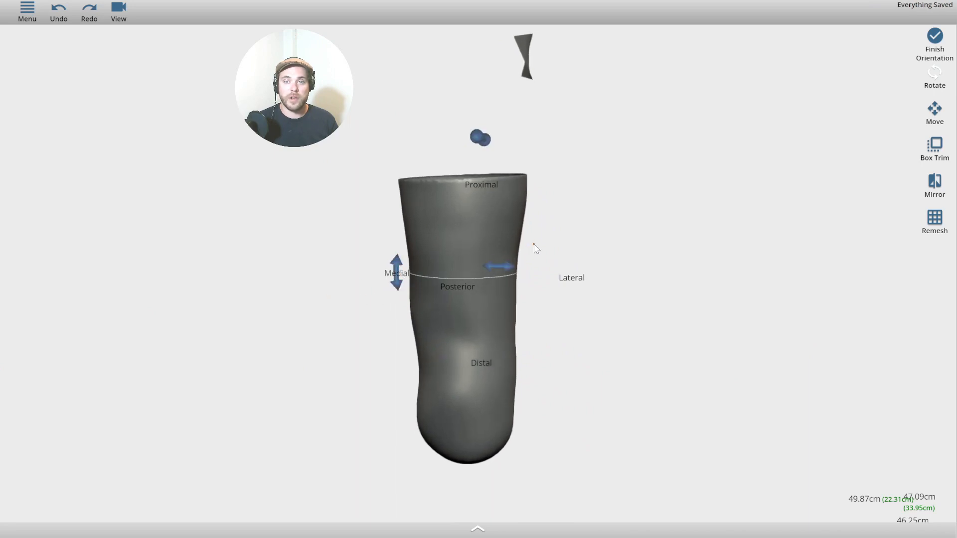
middle_drag(852, 51, 854, 175)
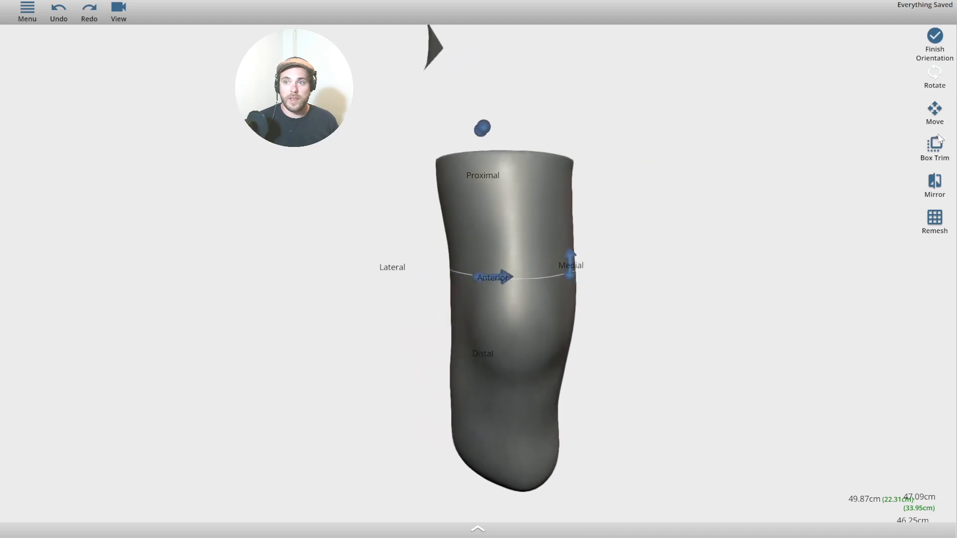
Move the limb sideways along the medial direction, checking it from several angles.
click(942, 118)
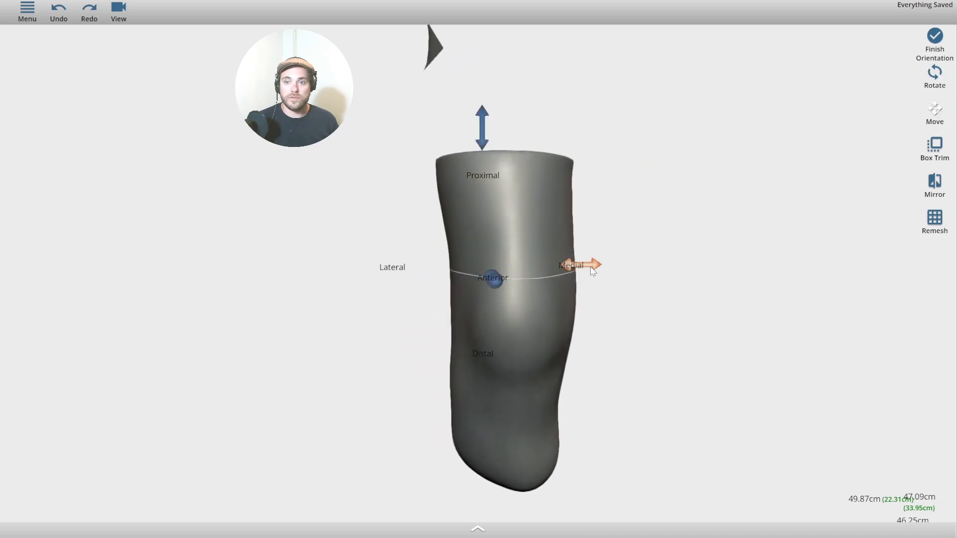
drag(582, 265, 541, 270)
middle_drag(716, 295, 601, 227)
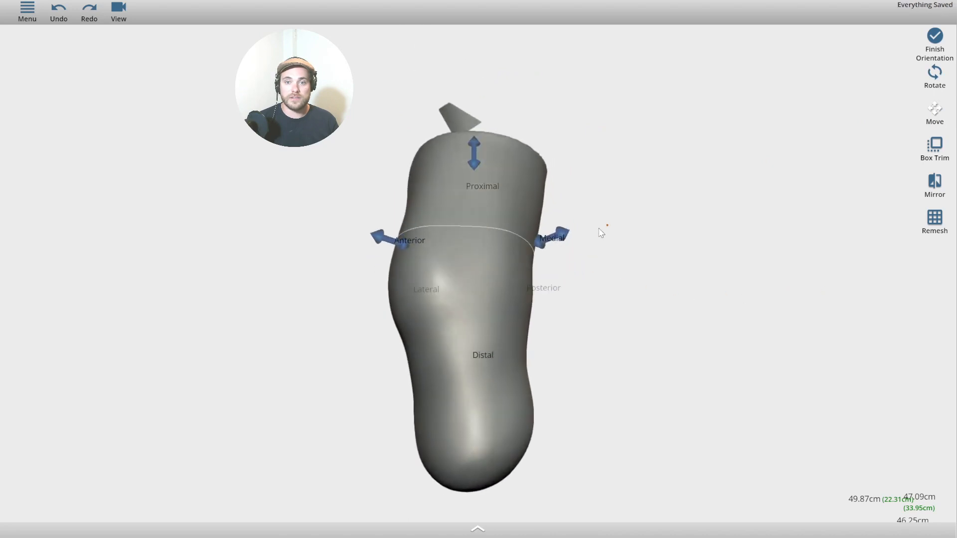
drag(562, 233, 616, 252)
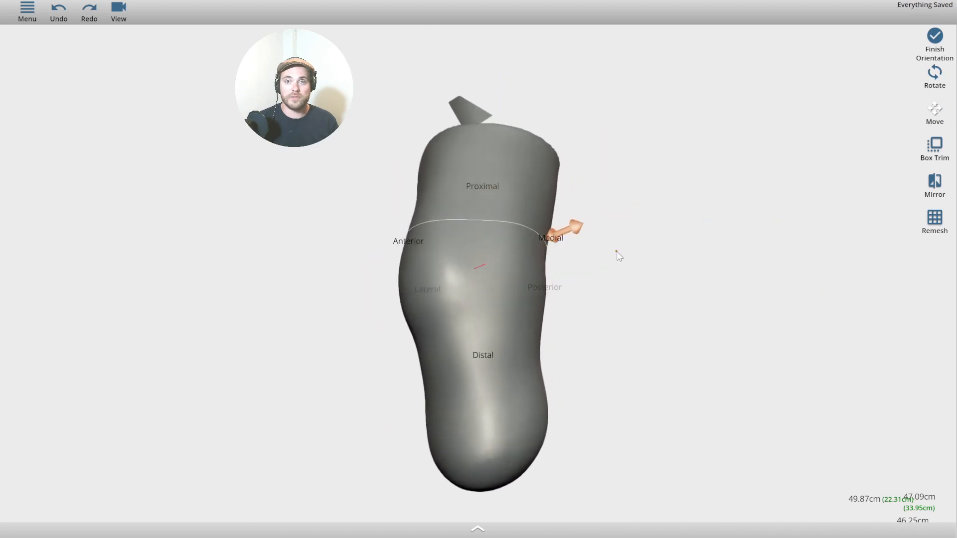
middle_drag(618, 253, 941, 280)
middle_drag(786, 326, 732, 219)
middle_drag(429, 241, 388, 243)
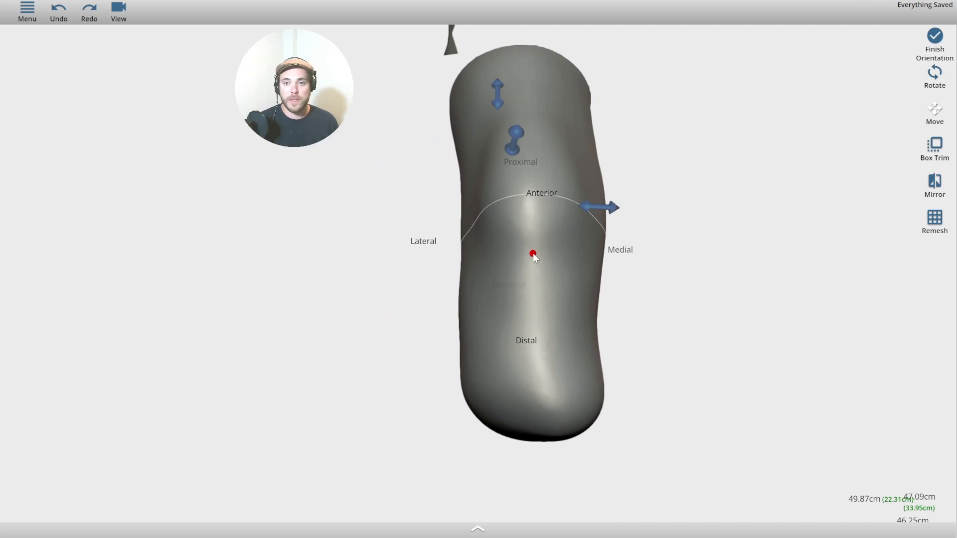
Orbit until the anterior side faces front, nudge the limb right, and return to rotation.
middle_drag(534, 253, 474, 241)
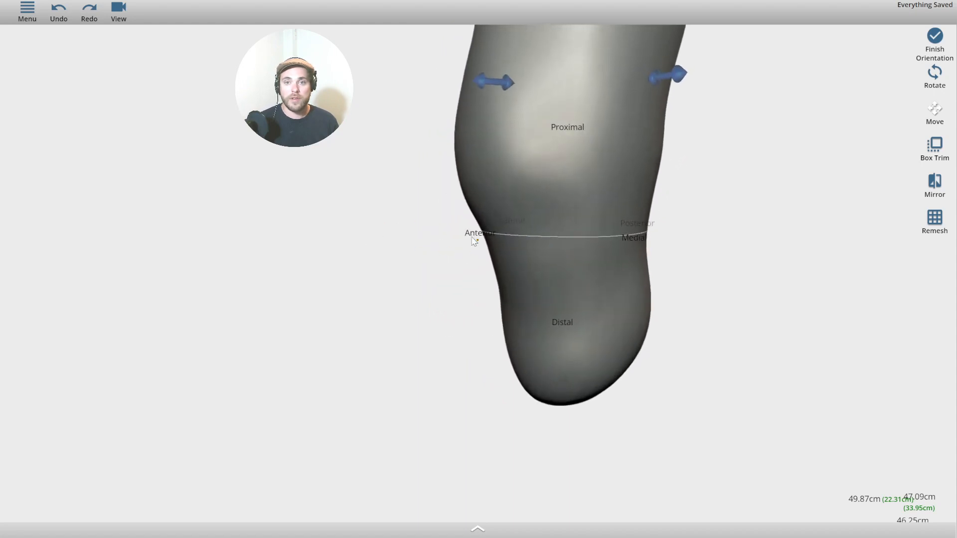
middle_drag(390, 264, 529, 240)
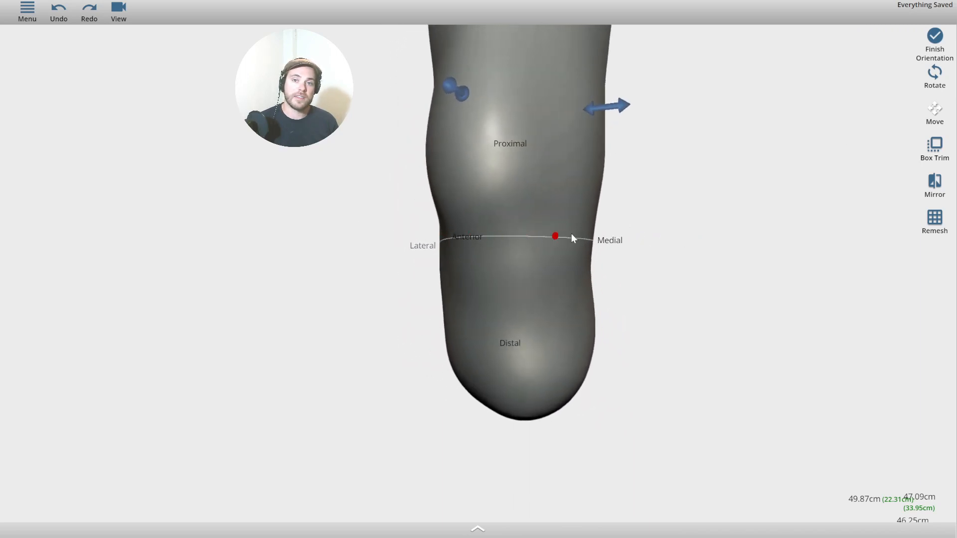
middle_drag(349, 251, 243, 232)
mouse_move(381, 264)
middle_down()
mouse_move(444, 263)
mouse_move(367, 256)
mouse_move(374, 247)
middle_up()
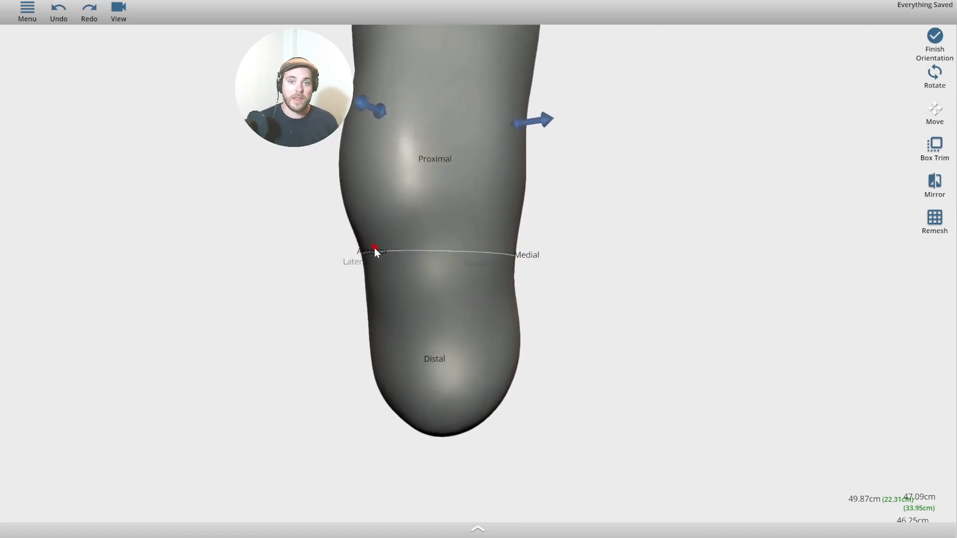
middle_drag(206, 250, 363, 259)
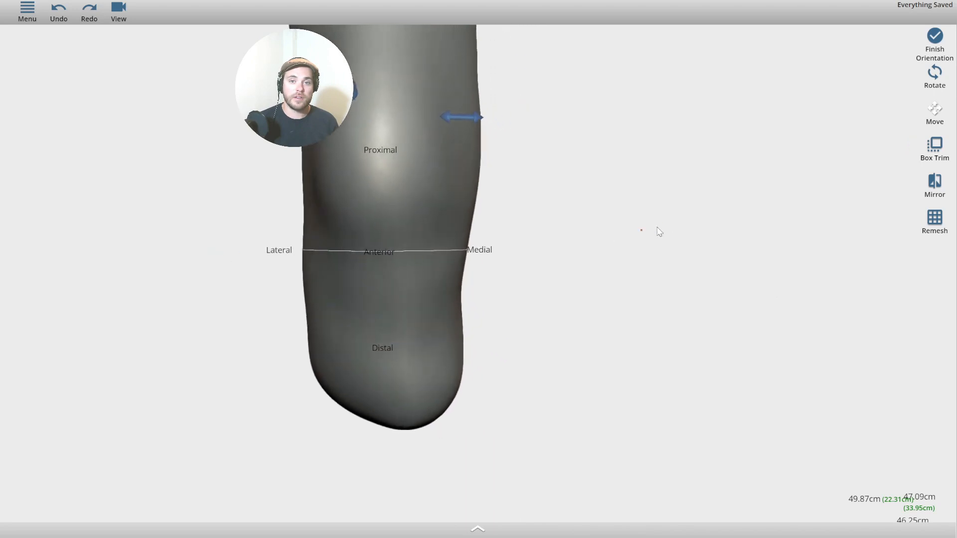
middle_drag(668, 229, 718, 290)
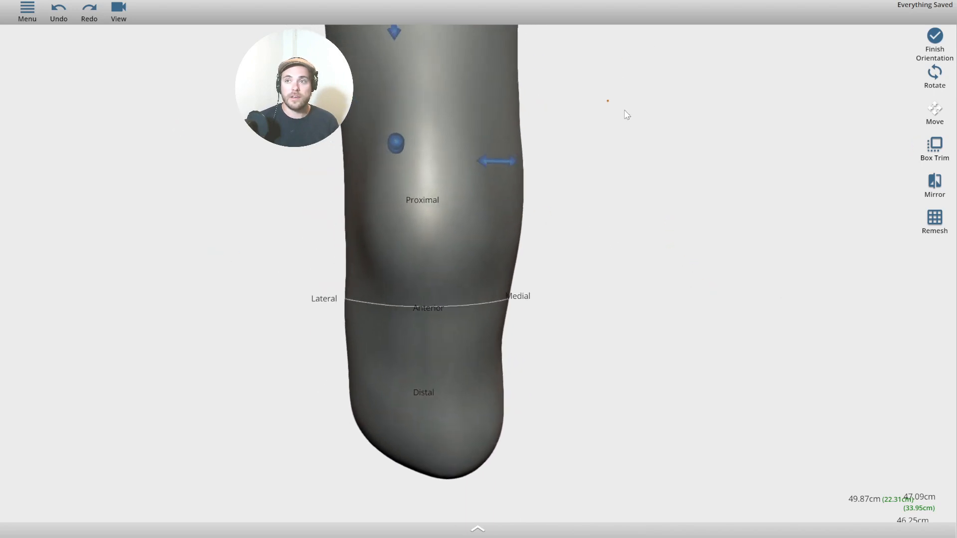
scroll(699, 141, down, 4)
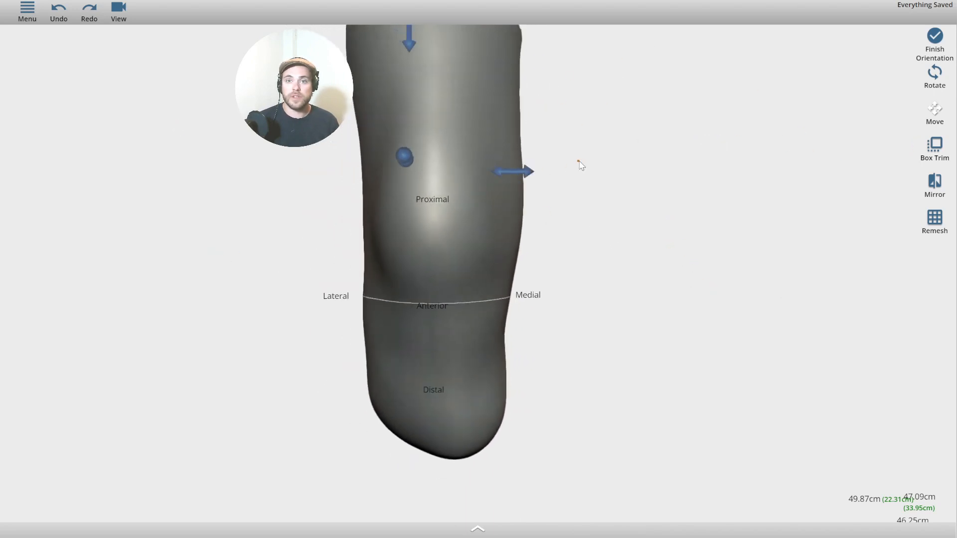
mouse_move(527, 193)
mouse_down()
mouse_move(500, 189)
mouse_move(545, 191)
mouse_up()
click(935, 79)
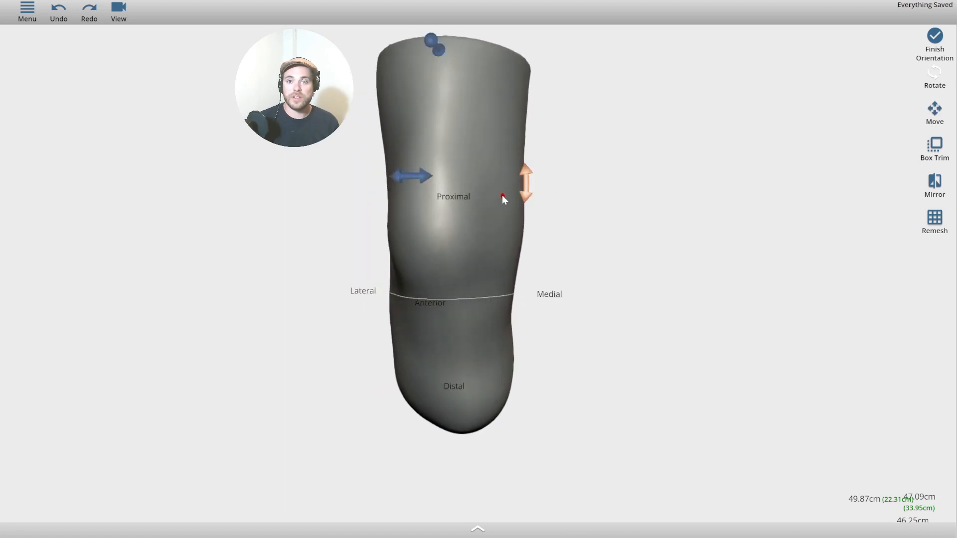
Switch the view to orthographic projection.
middle_drag(772, 178, 830, 179)
click(118, 11)
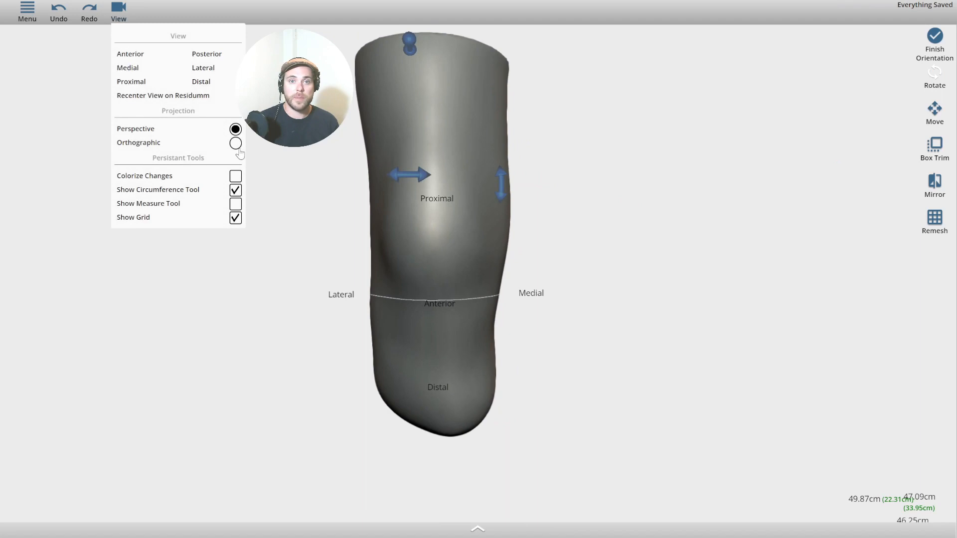
click(119, 11)
click(120, 12)
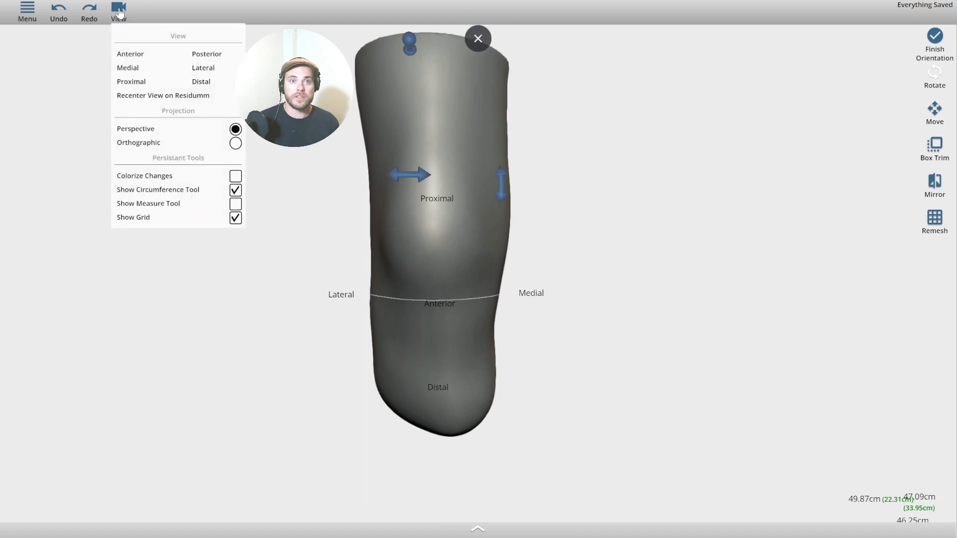
click(235, 143)
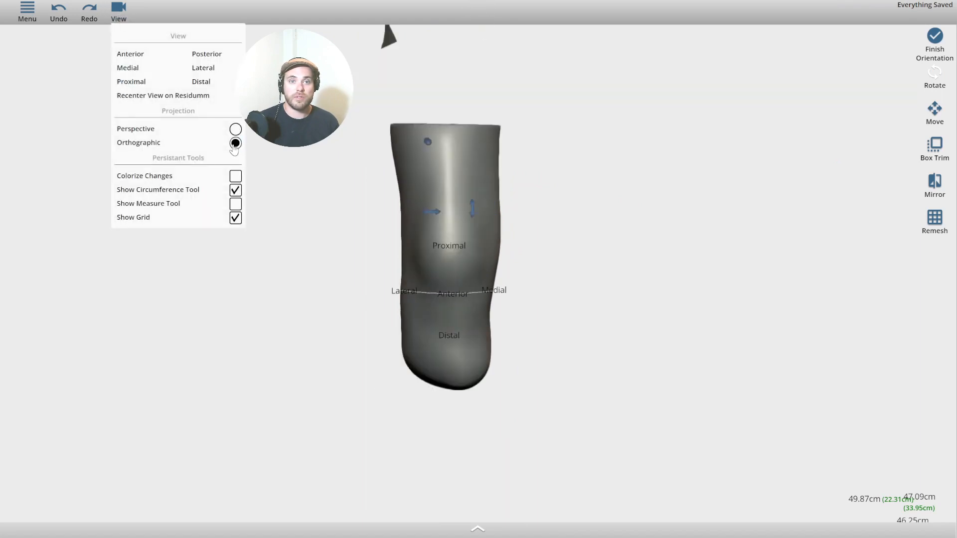
Check the limb from medial, proximal, lateral and distal views, then tilt it clockwise upright.
click(126, 74)
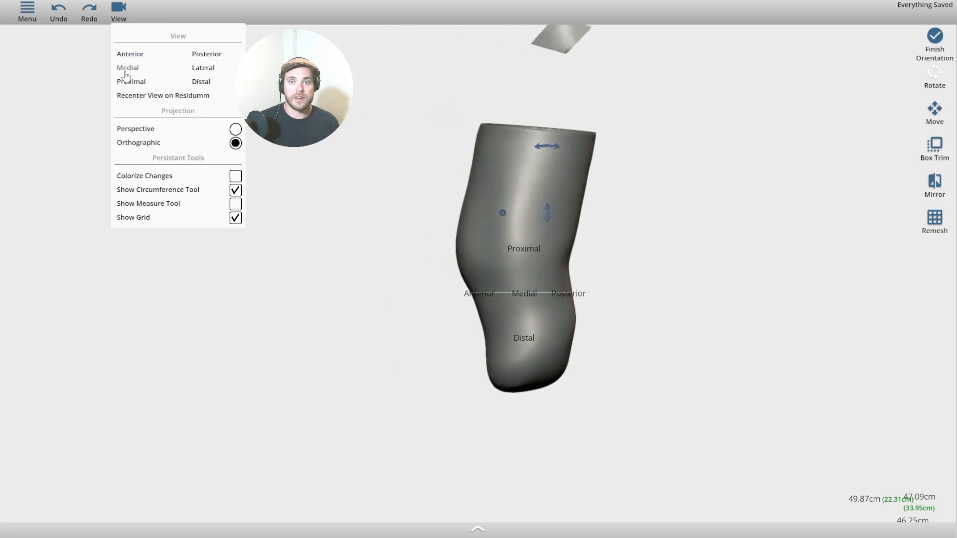
click(126, 87)
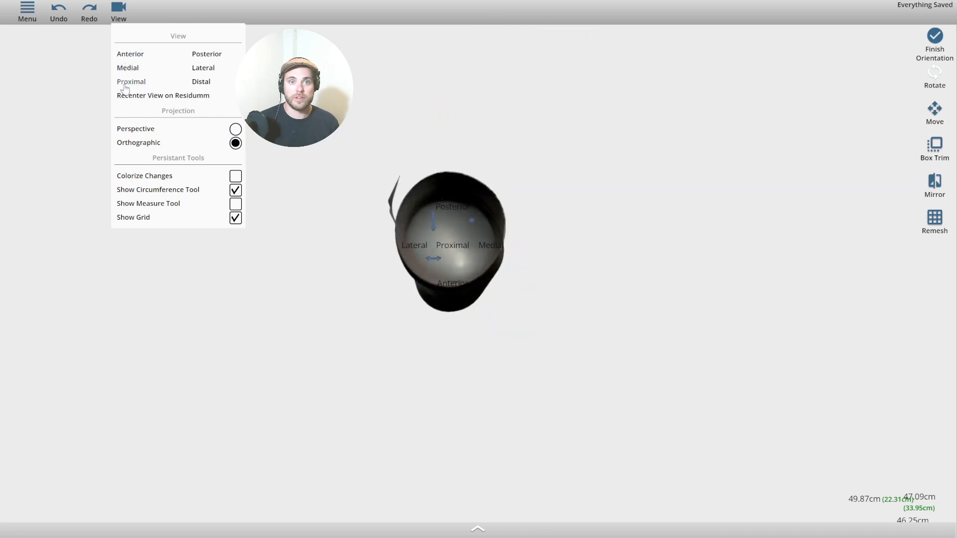
click(196, 69)
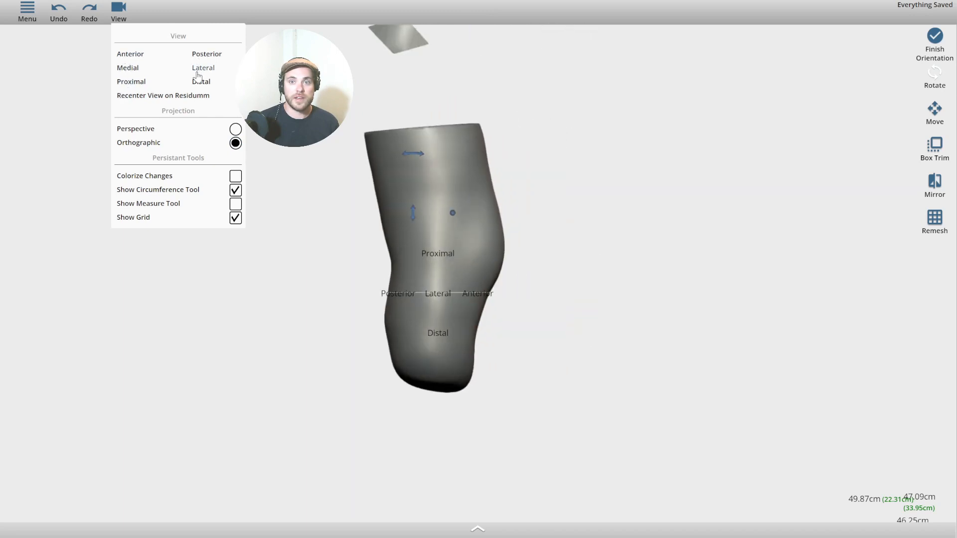
click(200, 83)
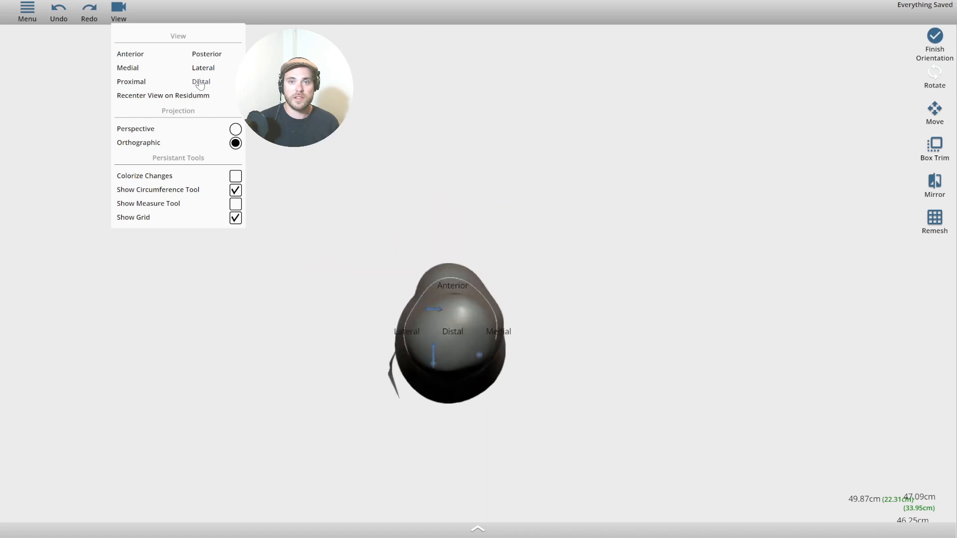
click(126, 68)
click(524, 120)
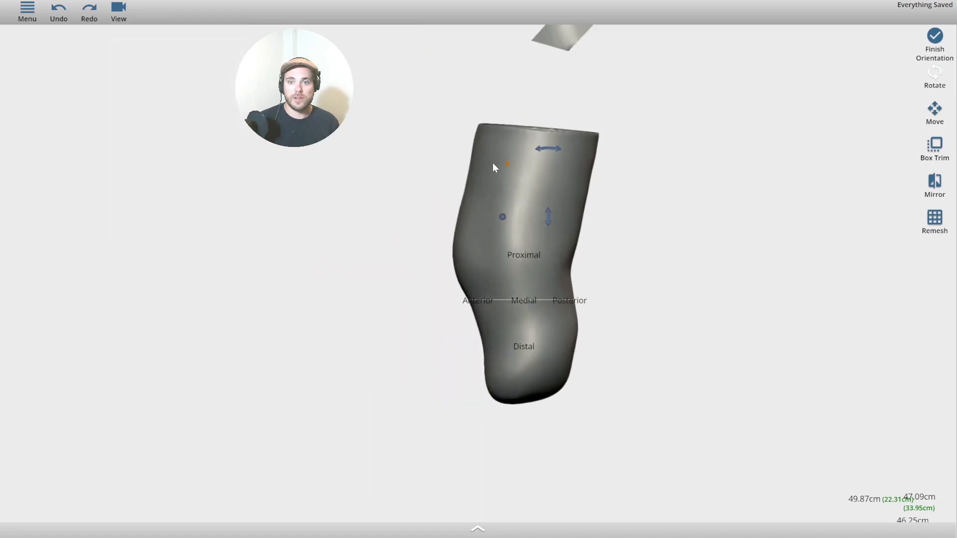
scroll(495, 162, up, 3)
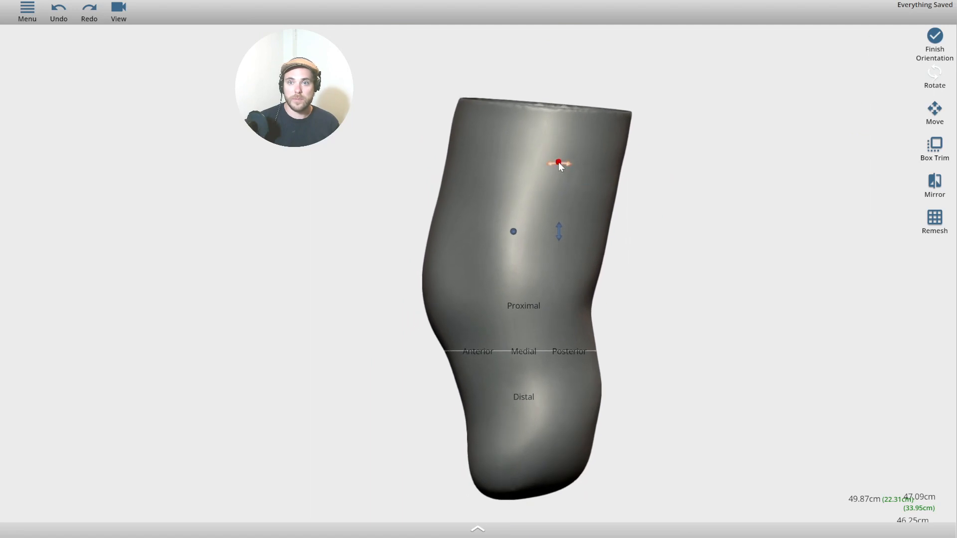
drag(559, 163, 618, 184)
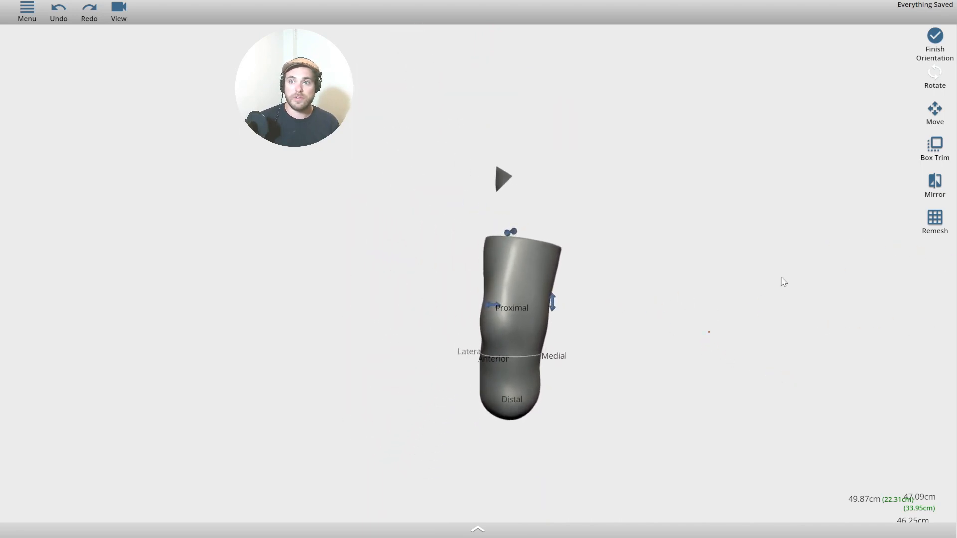
Lower the trim box's top onto the limb's proximal end and inspect it from around.
click(943, 152)
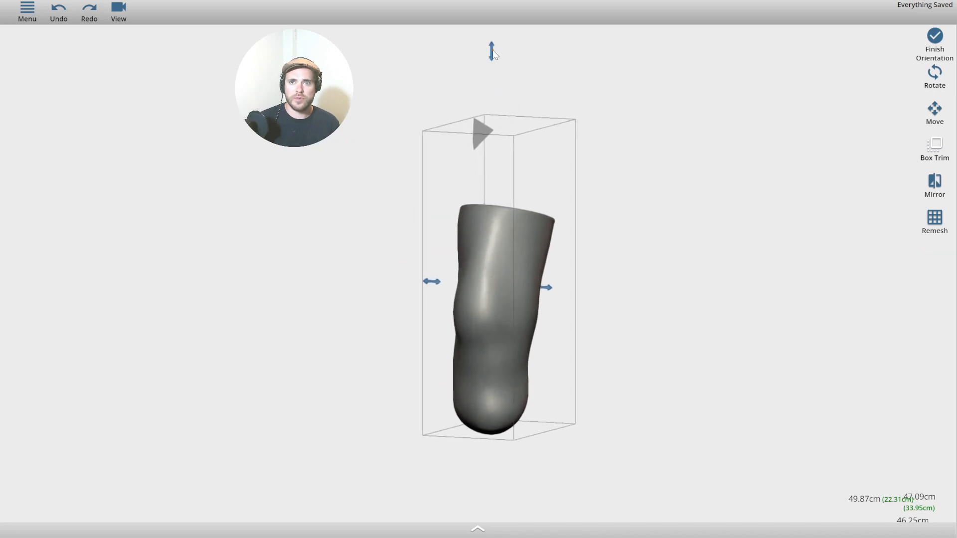
drag(493, 53, 493, 153)
drag(726, 432, 494, 407)
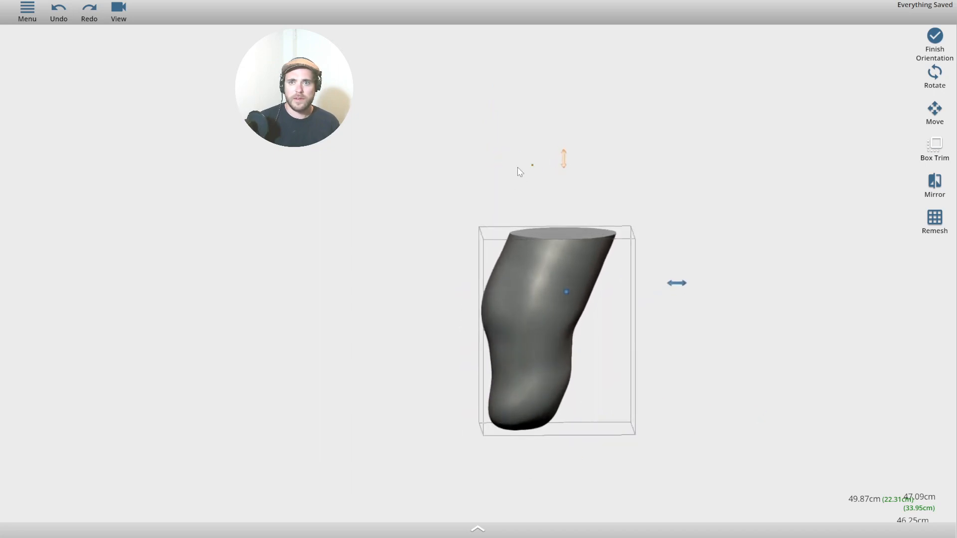
drag(522, 171, 542, 280)
drag(688, 297, 418, 312)
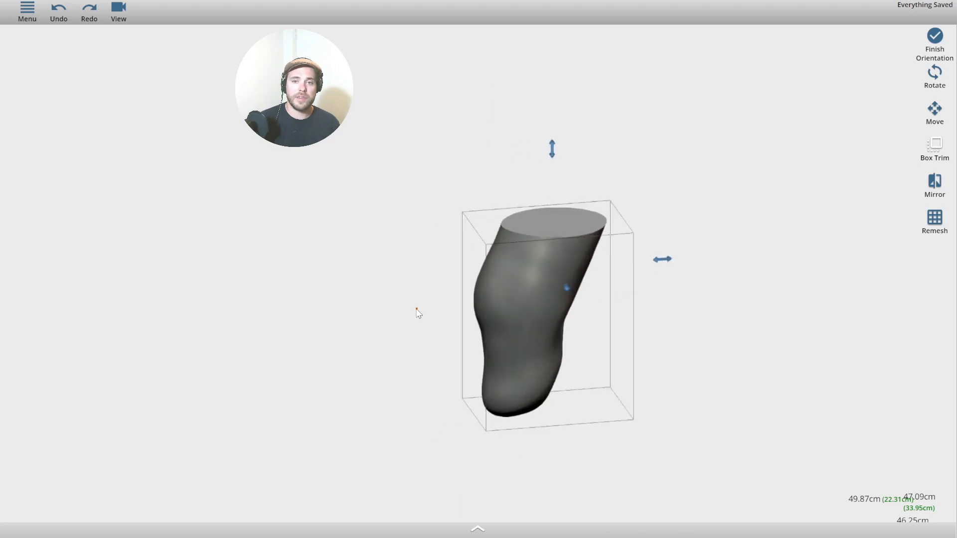
scroll(570, 357, down, 3)
scroll(507, 352, up, 5)
scroll(511, 331, up, 2)
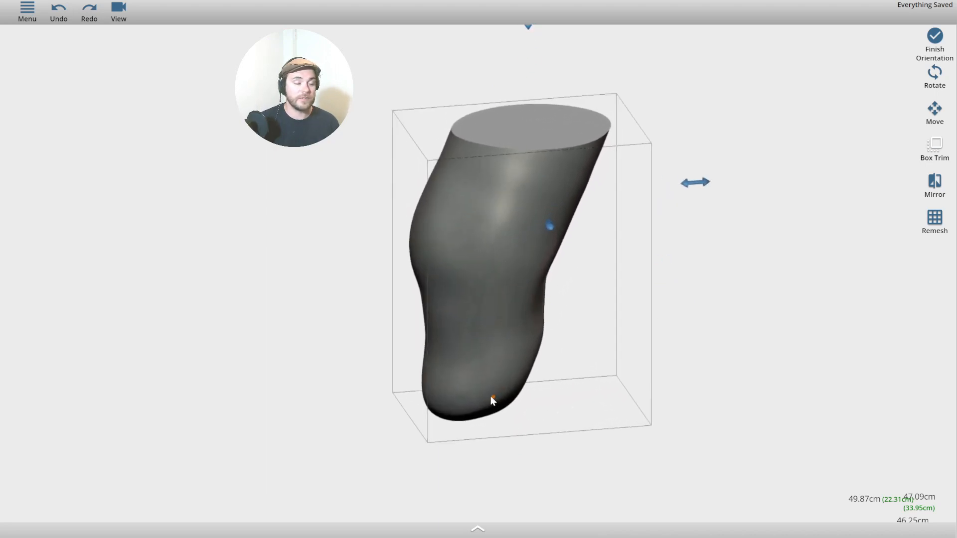
drag(214, 351, 439, 361)
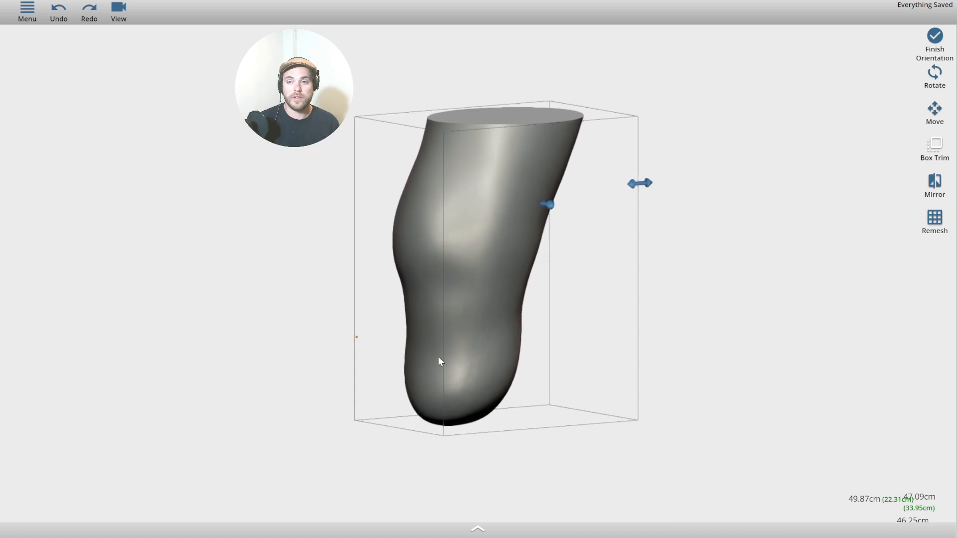
Trim the limb flat at the box boundary and inspect the cut.
click(475, 531)
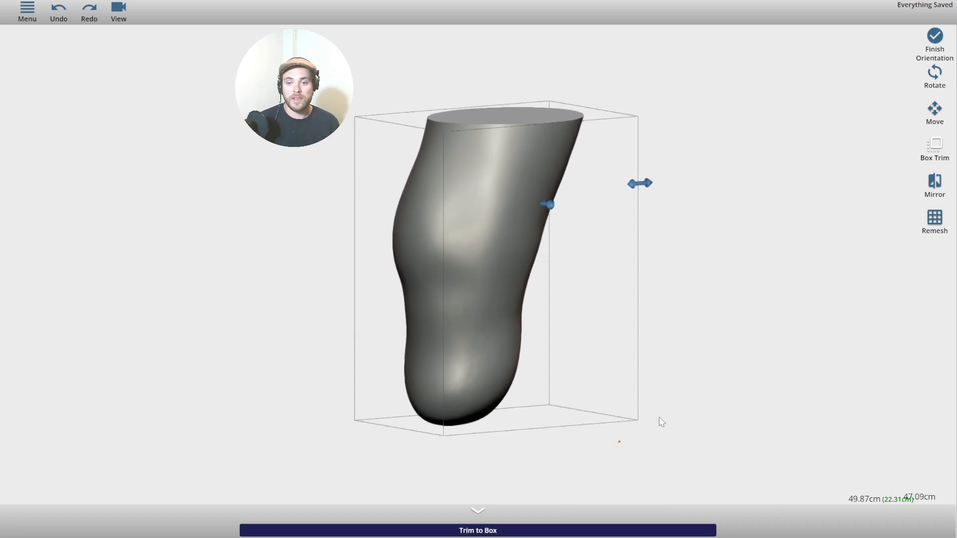
click(481, 532)
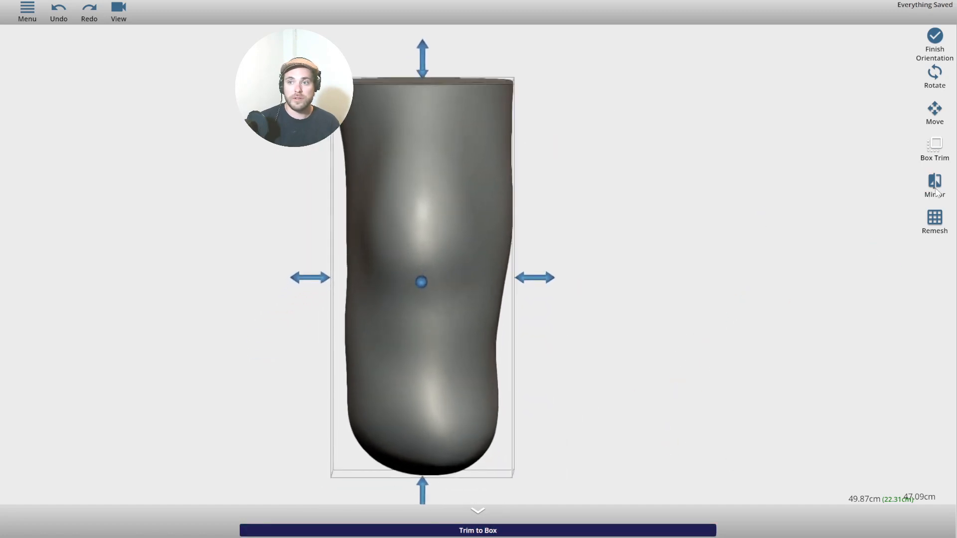
drag(712, 220, 813, 220)
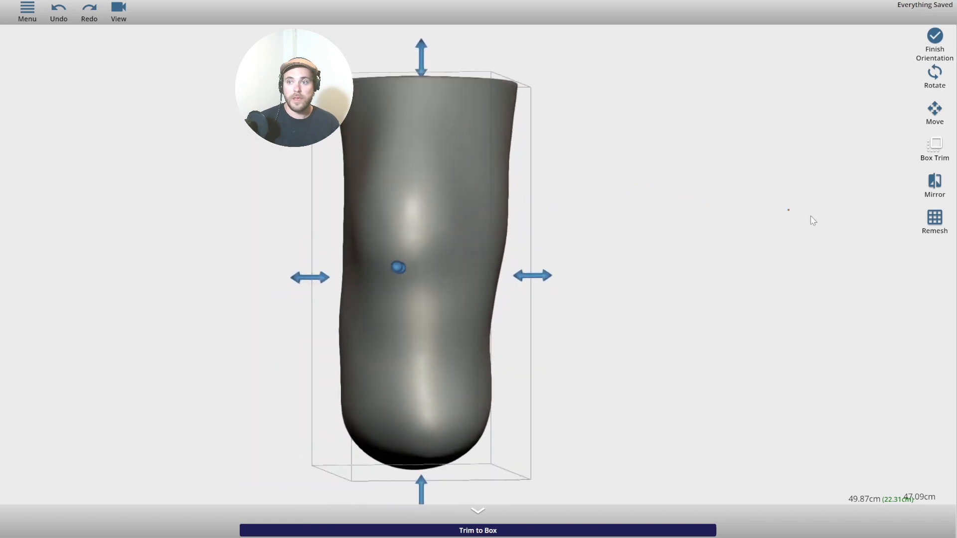
click(933, 222)
Remesh the limb at 3 mm resolution, inspect the result, and finish the orientation.
drag(605, 353, 602, 371)
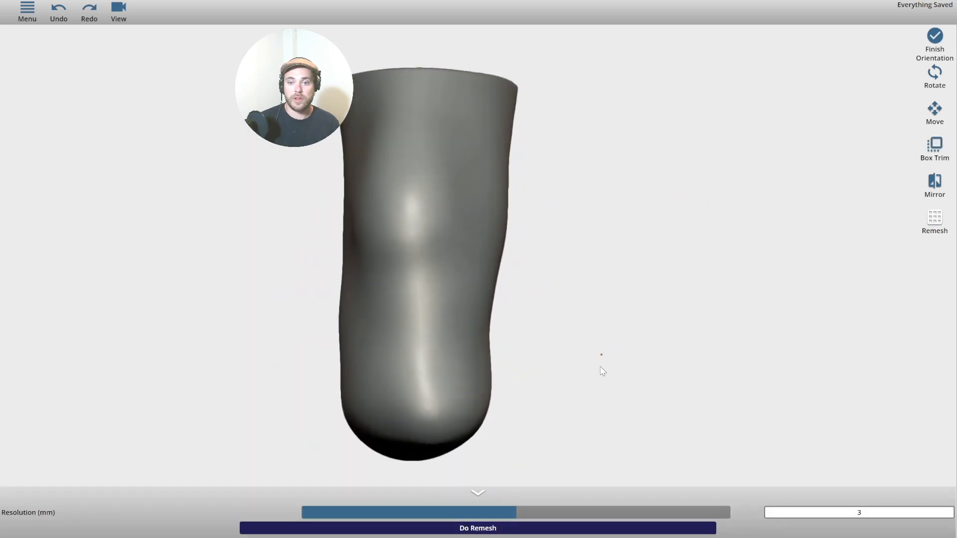
click(546, 531)
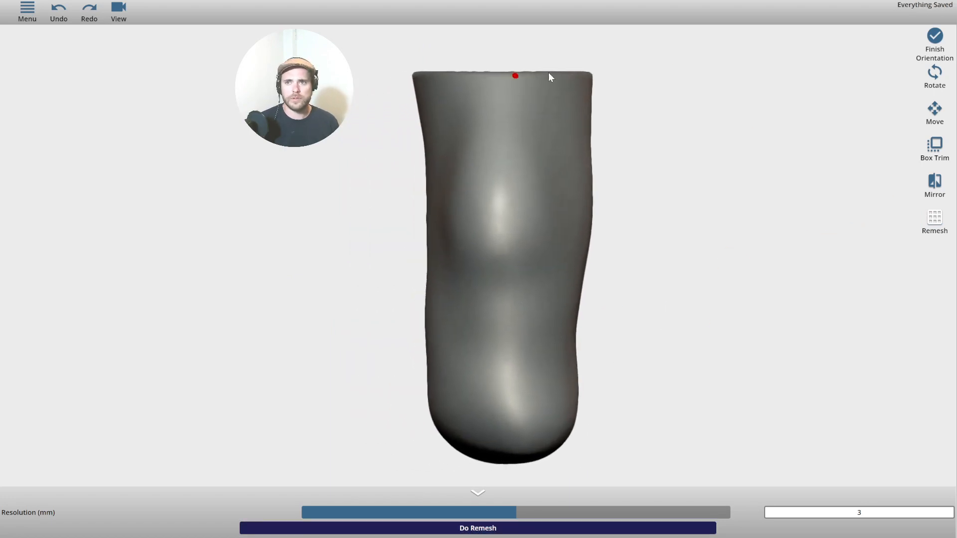
drag(730, 197, 470, 196)
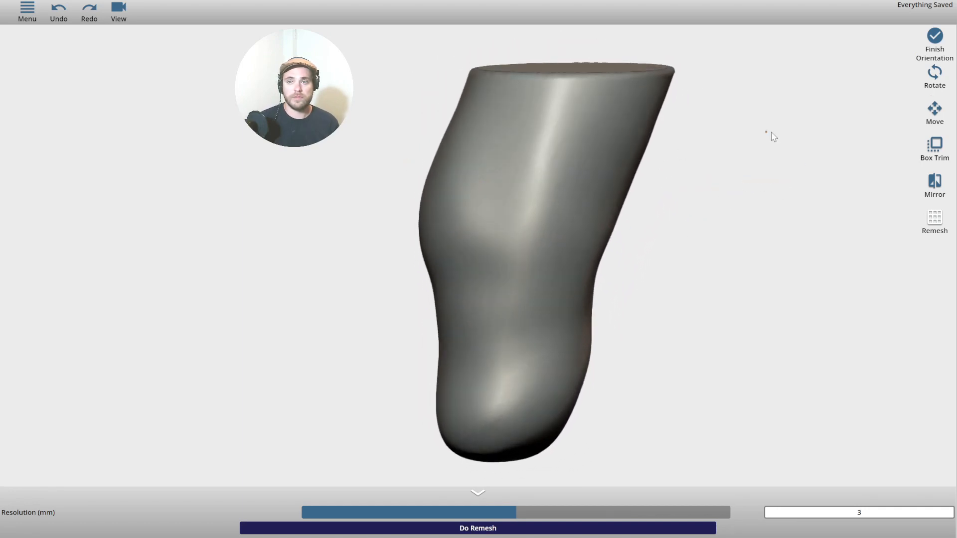
drag(772, 136, 662, 184)
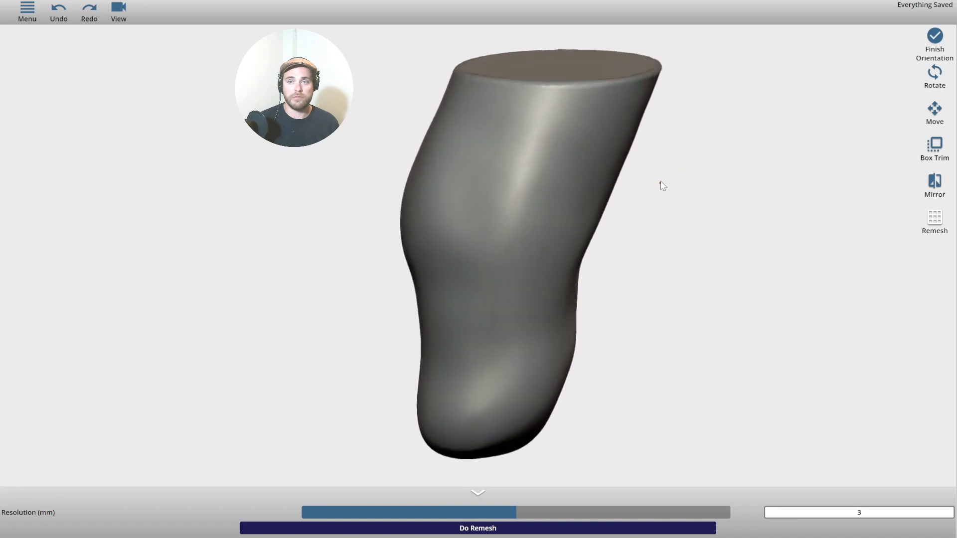
click(935, 37)
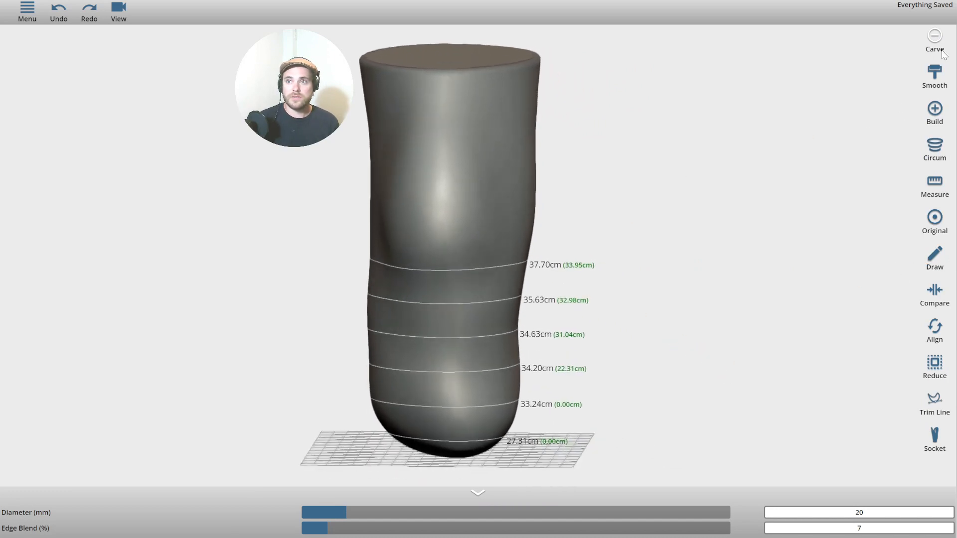
middle_drag(684, 193, 665, 188)
scroll(648, 199, down, 2)
middle_drag(614, 214, 619, 195)
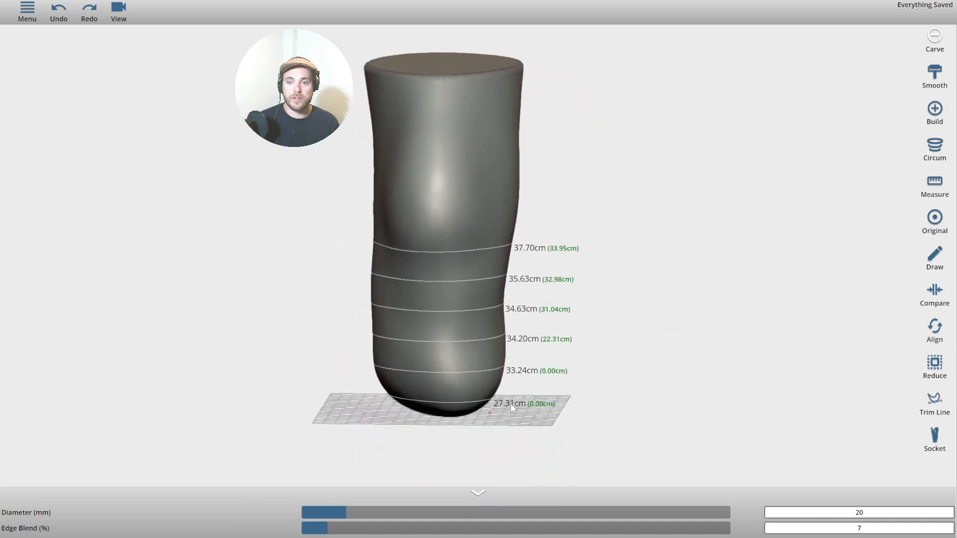
middle_drag(775, 145, 778, 147)
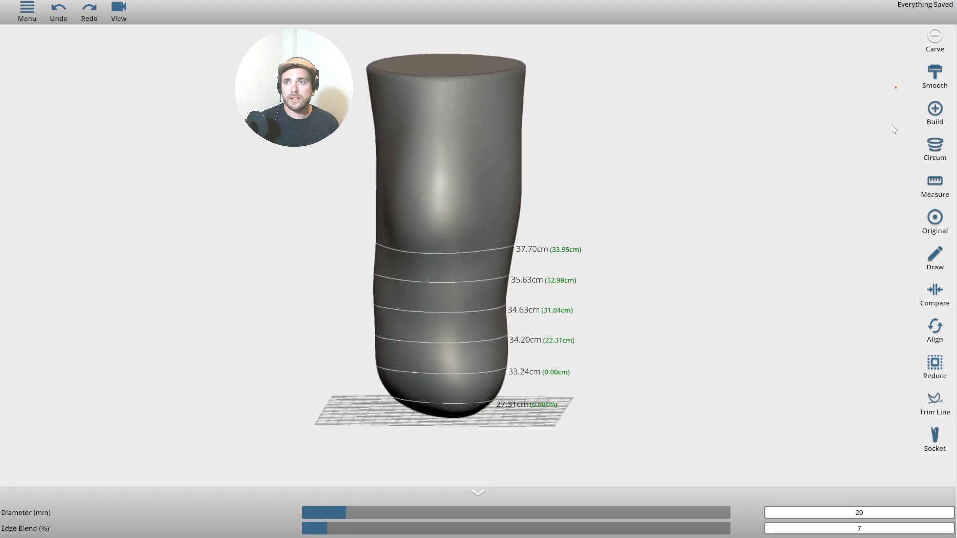
drag(783, 104, 795, 97)
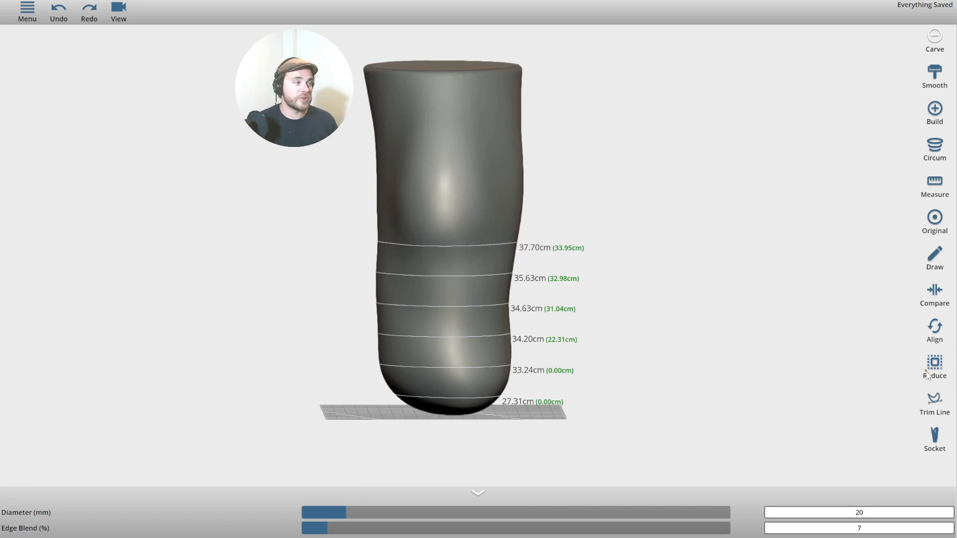
middle_drag(756, 310, 815, 344)
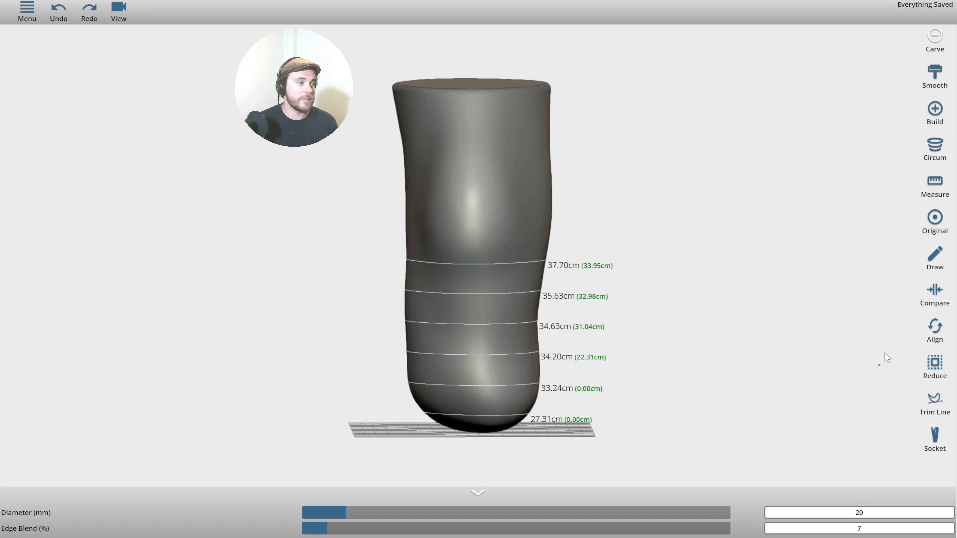
mouse_move(872, 328)
middle_down()
mouse_move(838, 352)
mouse_move(873, 353)
mouse_move(861, 334)
middle_up()
middle_drag(653, 307, 732, 262)
drag(766, 330, 714, 281)
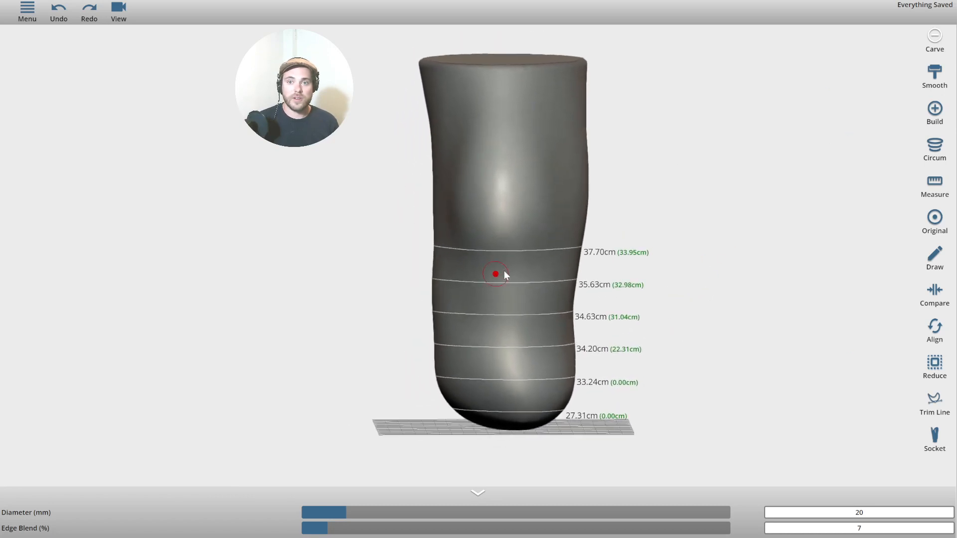
Carve along the 37.70 cm ring and smooth the ridge in the groove below the kneecap.
mouse_move(452, 252)
mouse_down()
mouse_move(499, 259)
mouse_move(551, 248)
mouse_up()
scroll(496, 296, down, 1)
scroll(495, 296, up, 2)
mouse_move(342, 284)
mouse_down()
mouse_move(436, 238)
mouse_move(504, 248)
mouse_move(561, 230)
mouse_up()
scroll(436, 240, down, 1)
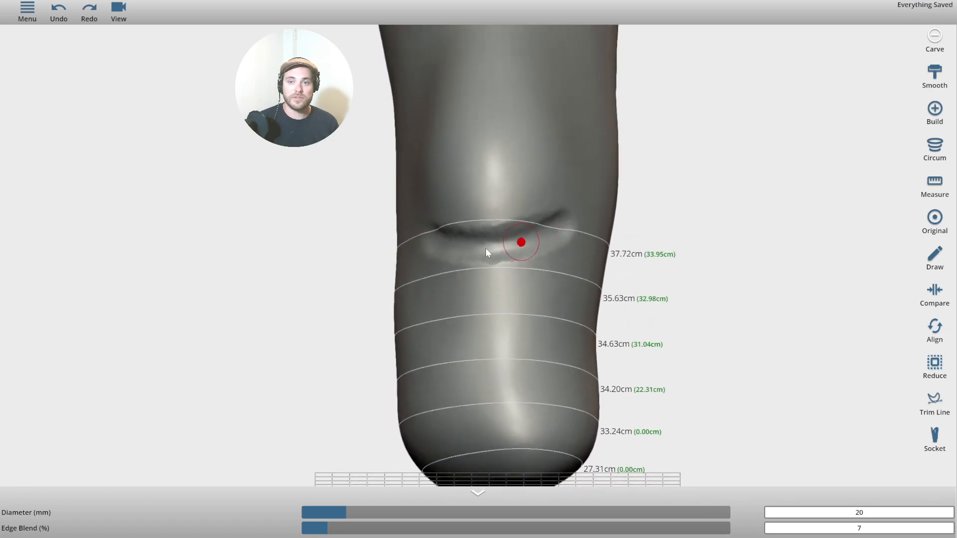
click(934, 81)
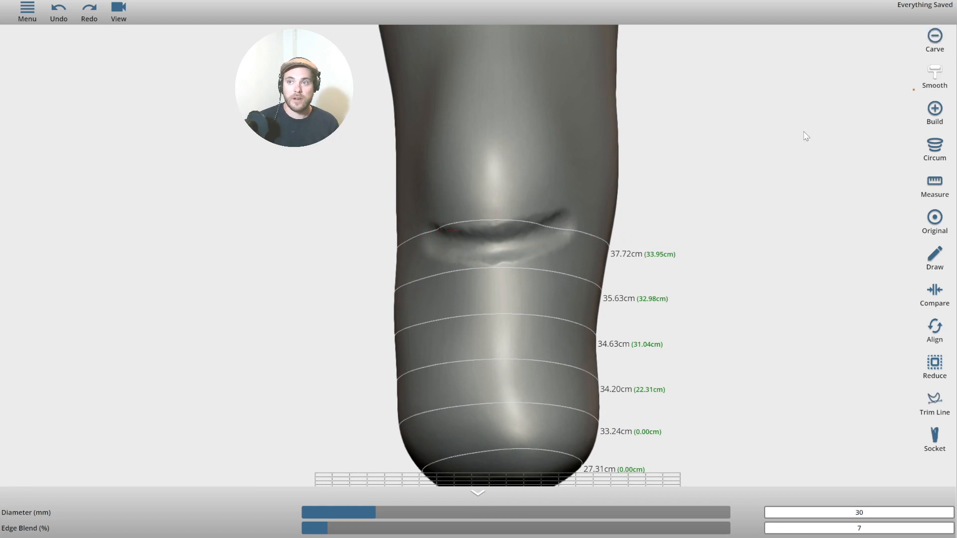
mouse_move(432, 255)
mouse_down()
mouse_move(545, 260)
mouse_move(583, 222)
mouse_move(462, 227)
mouse_up()
drag(330, 225, 215, 218)
Build a ridge down the leg front, then smooth it flat across the lower leg.
click(935, 109)
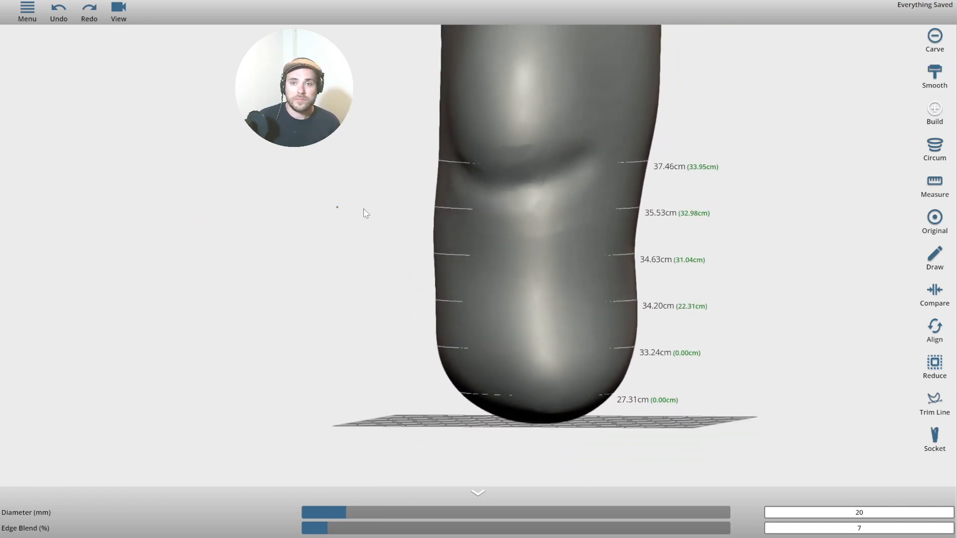
drag(510, 219, 524, 366)
drag(716, 312, 550, 313)
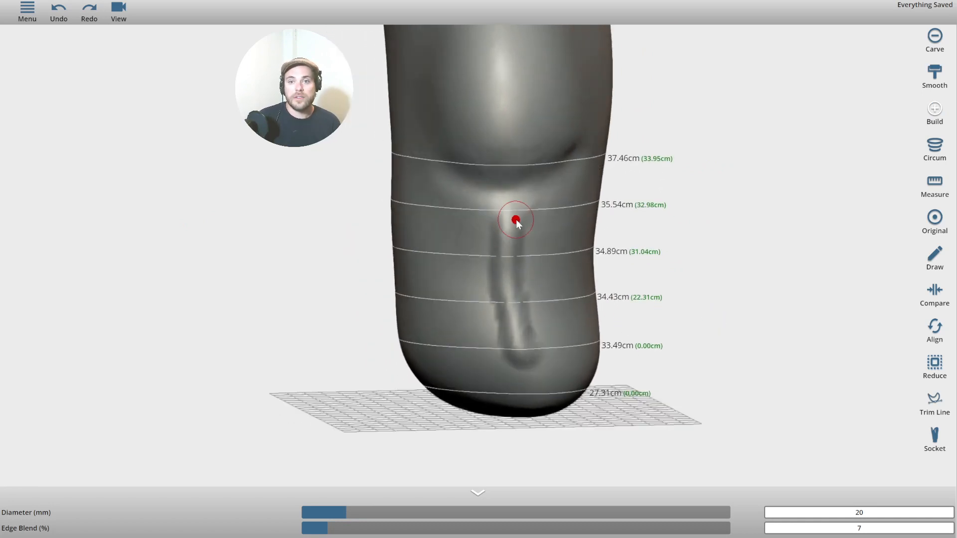
click(930, 78)
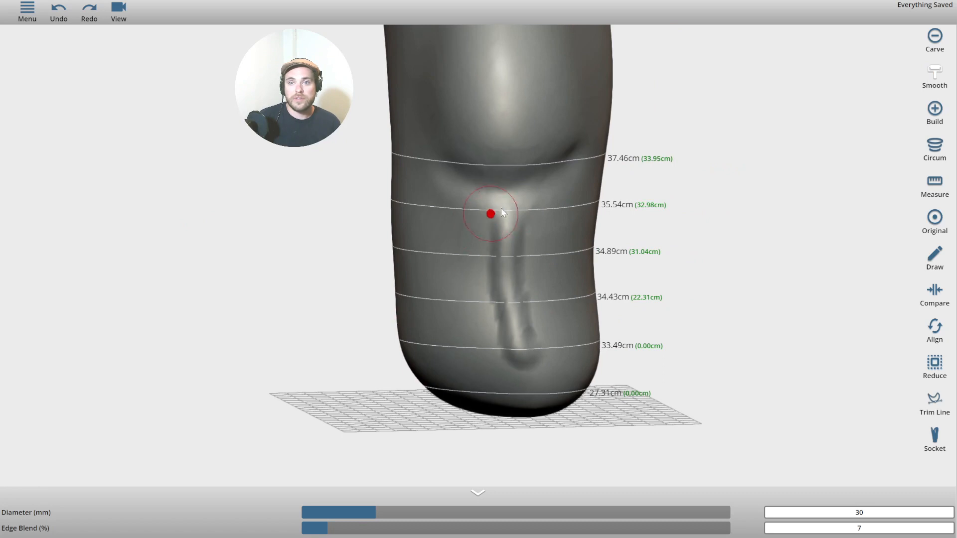
mouse_move(502, 213)
mouse_down()
mouse_move(515, 274)
mouse_move(509, 338)
mouse_move(523, 364)
mouse_up()
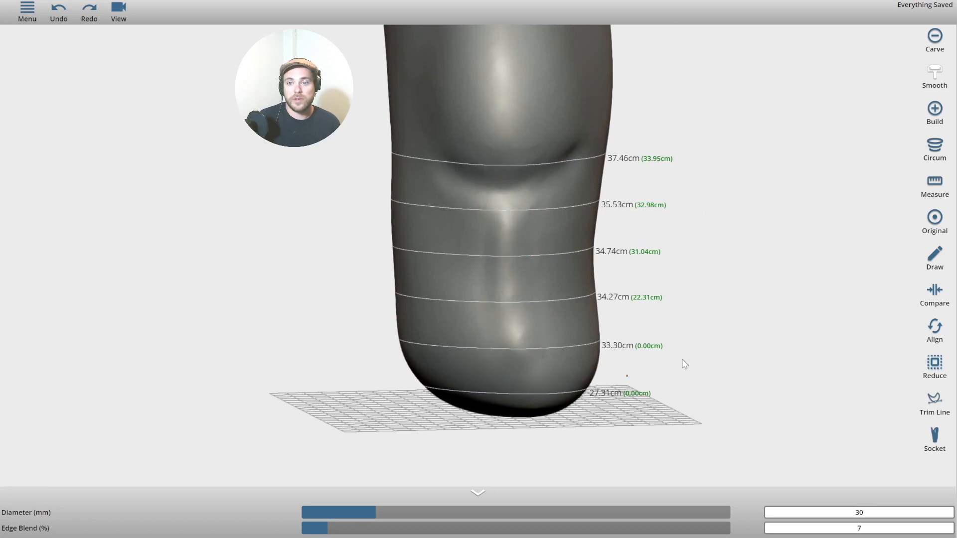
drag(684, 364, 688, 303)
scroll(658, 324, up, 3)
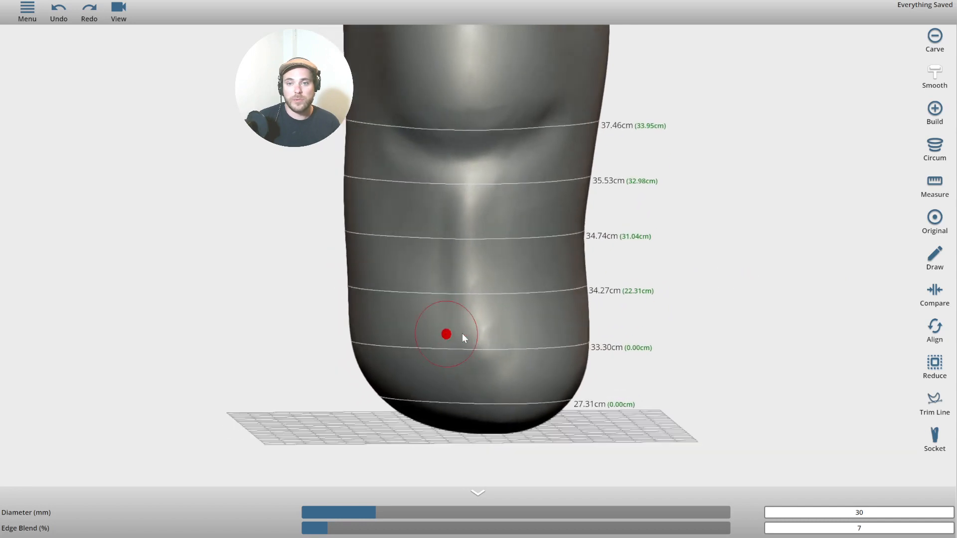
drag(501, 337, 511, 335)
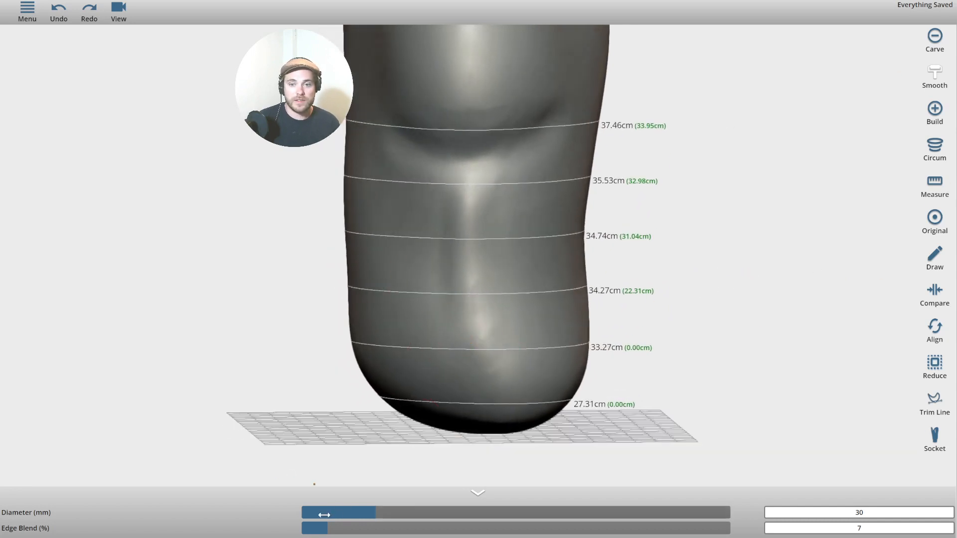
Try a broad reduction stroke at 68 mm diameter and 32% edge blend, then undo it.
drag(380, 510, 488, 509)
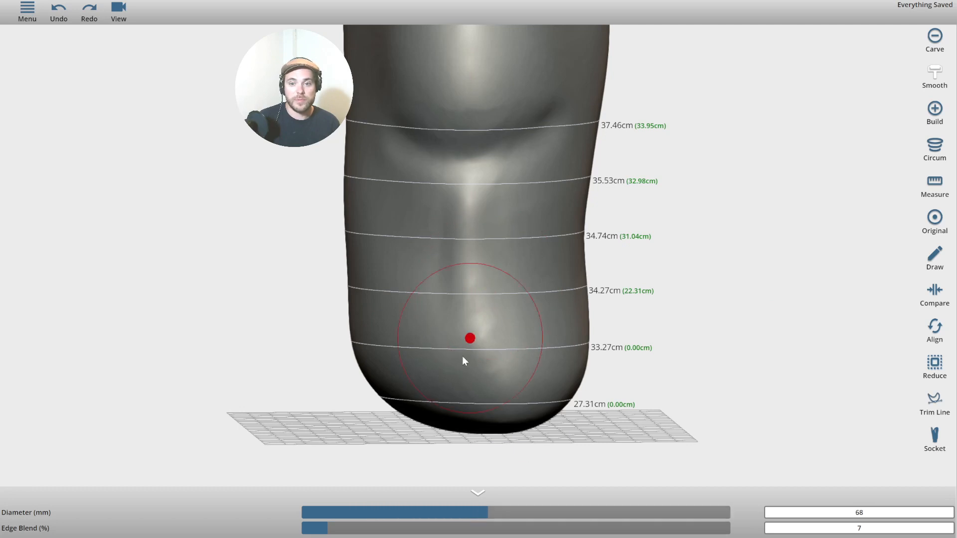
drag(325, 527, 436, 528)
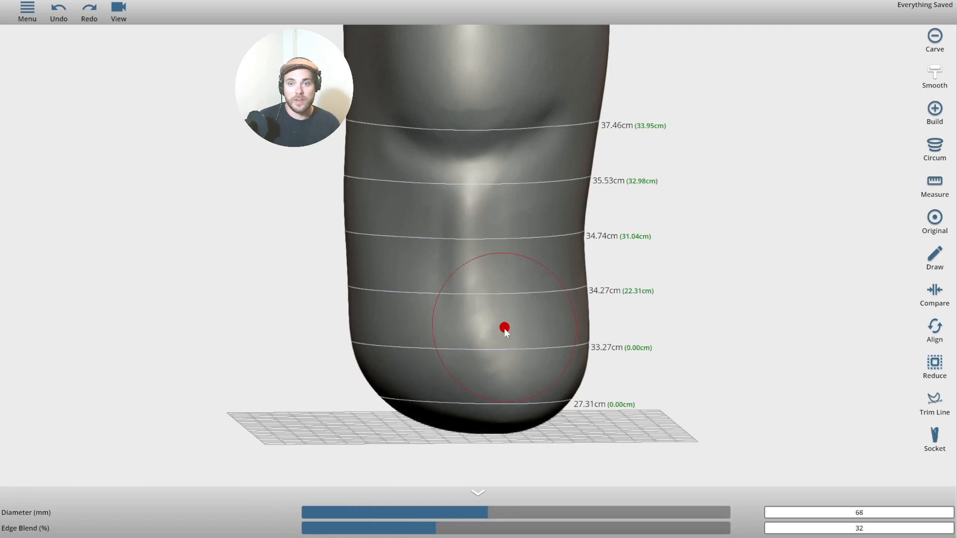
mouse_move(500, 333)
mouse_down()
mouse_move(457, 260)
mouse_move(496, 158)
mouse_move(547, 116)
mouse_up()
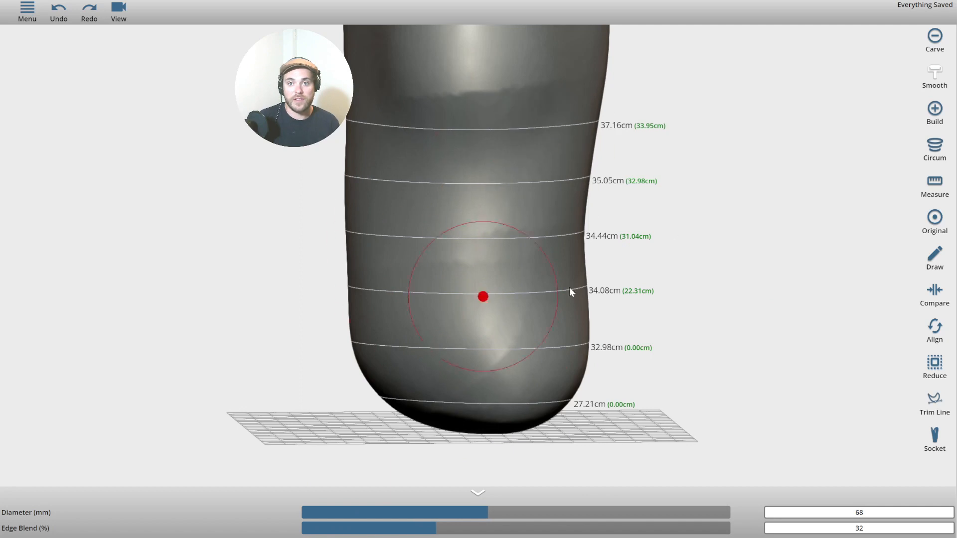
click(118, 13)
click(59, 12)
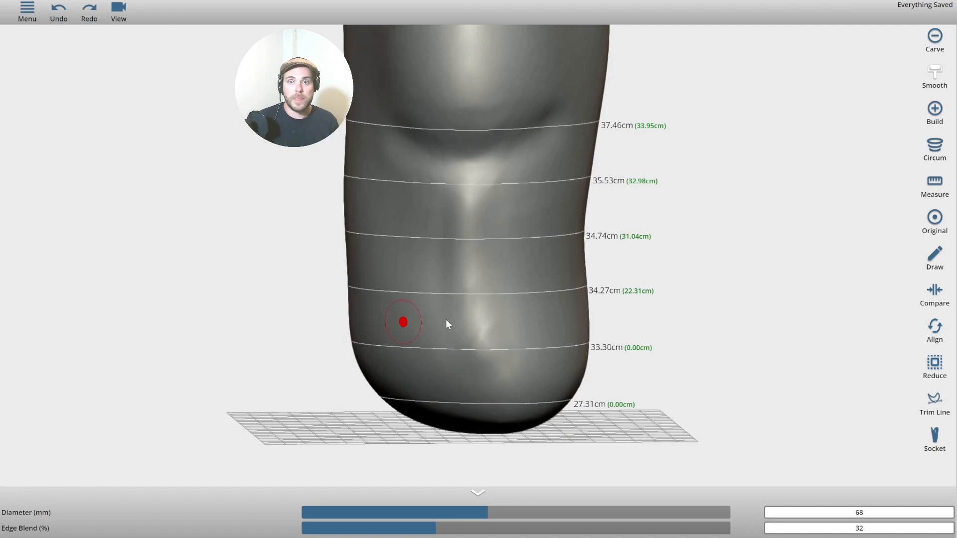
Orbit around the limb to check the result and return to a level view.
drag(800, 232, 789, 215)
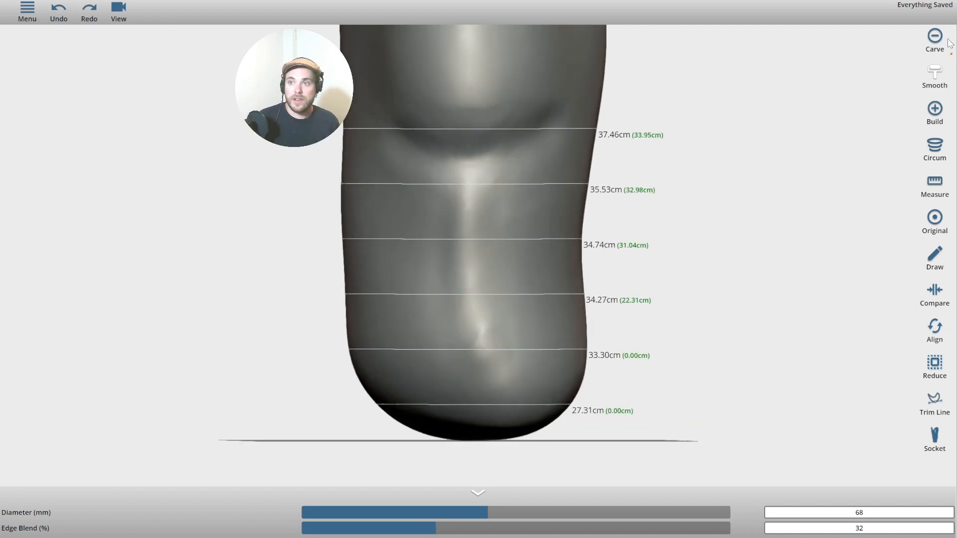
click(942, 113)
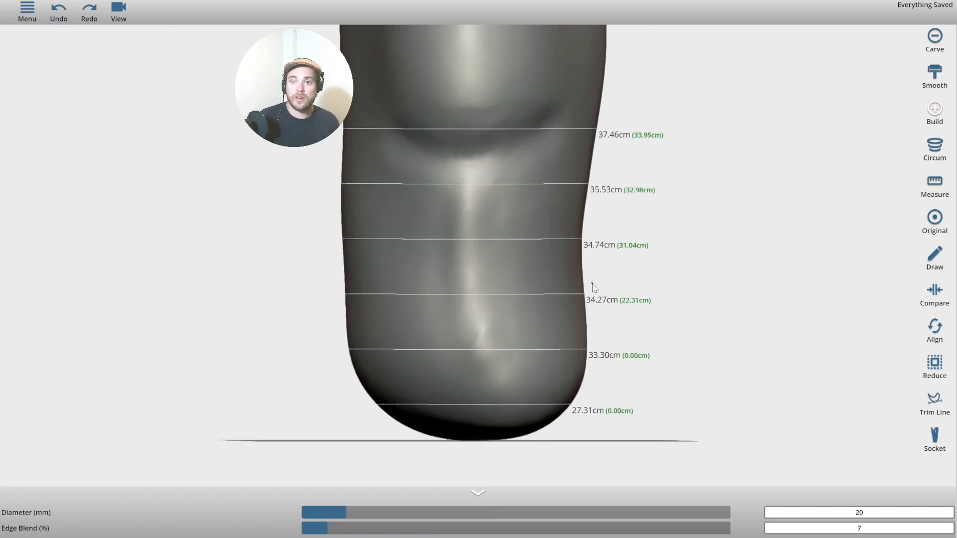
drag(718, 250, 598, 163)
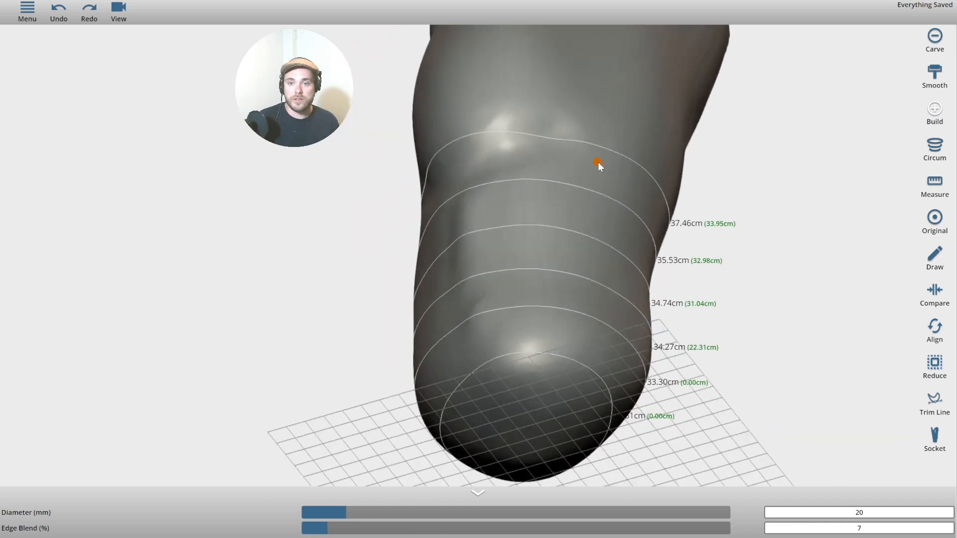
right_drag(299, 321, 303, 293)
drag(242, 244, 269, 291)
right_drag(269, 291, 270, 302)
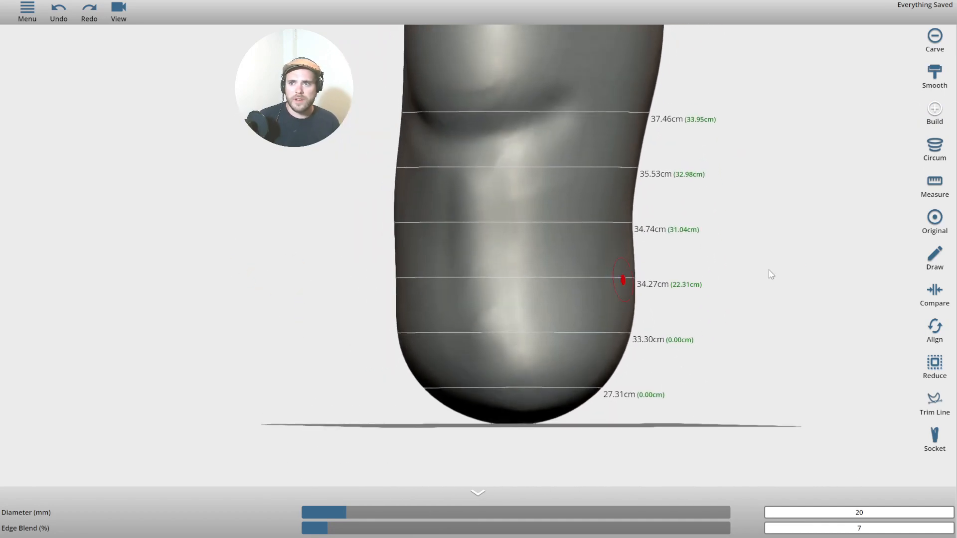
click(936, 259)
Draw a teal marking loop across the limb's side.
drag(747, 299, 750, 216)
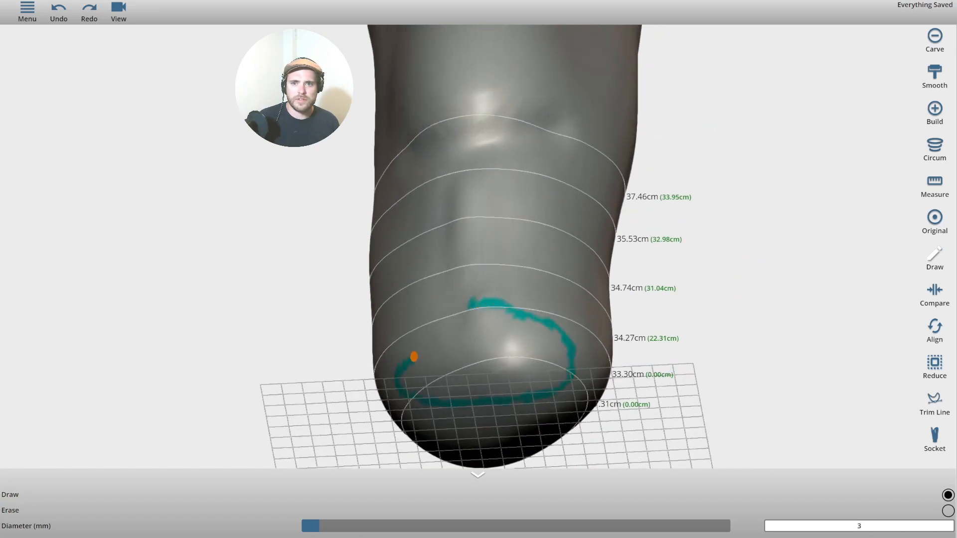
drag(242, 239, 150, 280)
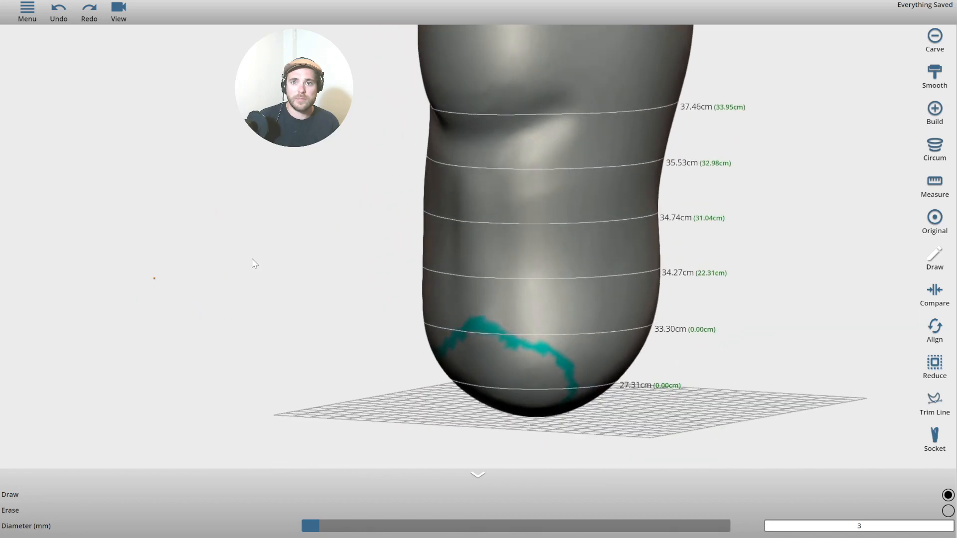
drag(661, 180, 513, 197)
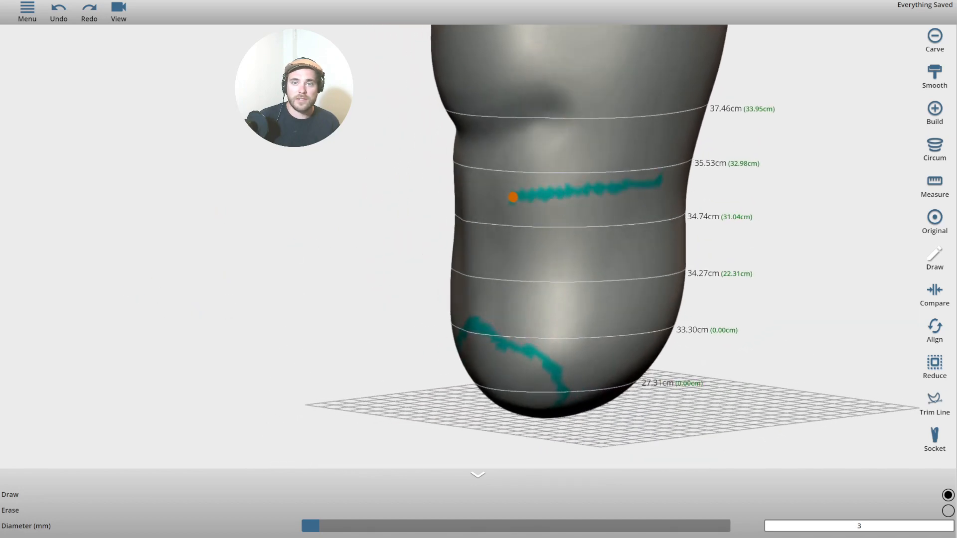
mouse_move(533, 320)
mouse_down()
mouse_move(573, 250)
mouse_move(663, 201)
mouse_up()
drag(448, 207, 791, 207)
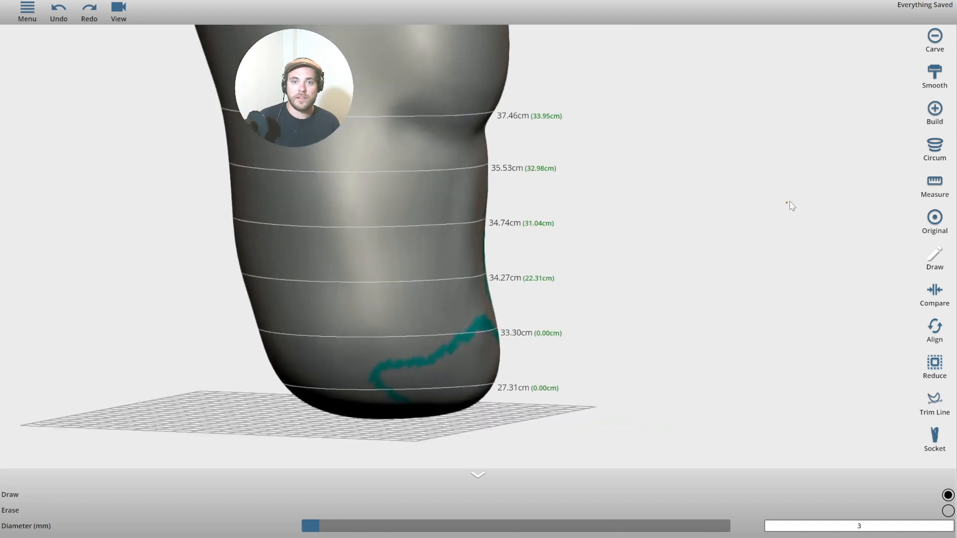
mouse_move(346, 169)
mouse_down()
mouse_move(346, 230)
mouse_move(301, 196)
mouse_up()
mouse_move(574, 169)
mouse_down()
mouse_move(652, 296)
mouse_move(688, 228)
mouse_move(669, 328)
mouse_move(694, 296)
mouse_move(602, 262)
mouse_up()
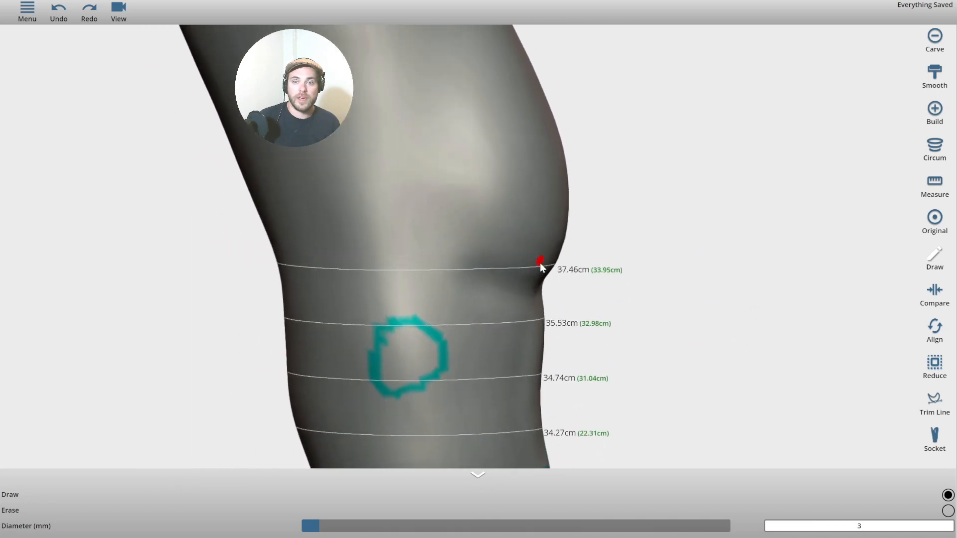
Draw a teal line up from the knee edge and across, plus an outline on the far side.
drag(508, 273, 459, 222)
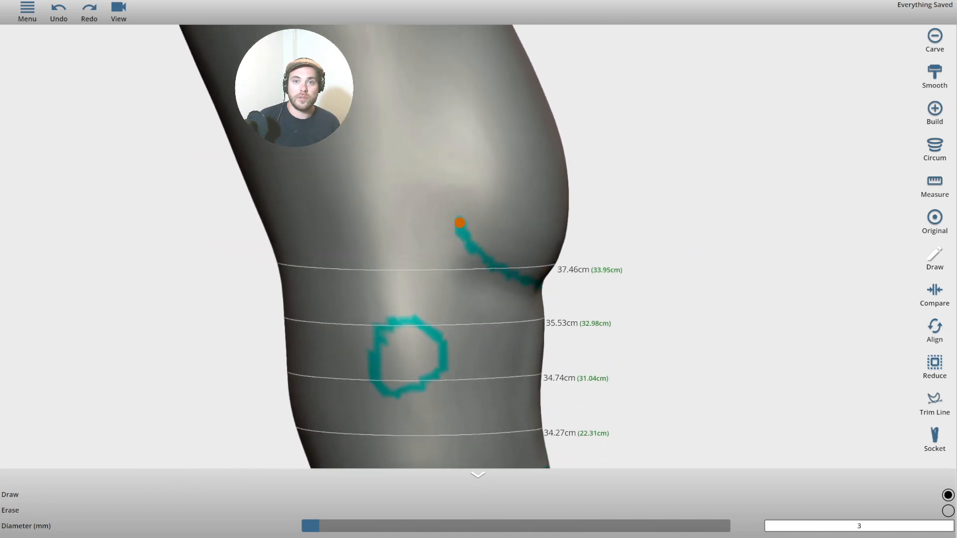
mouse_move(432, 173)
mouse_down()
mouse_move(379, 145)
mouse_move(300, 156)
mouse_up()
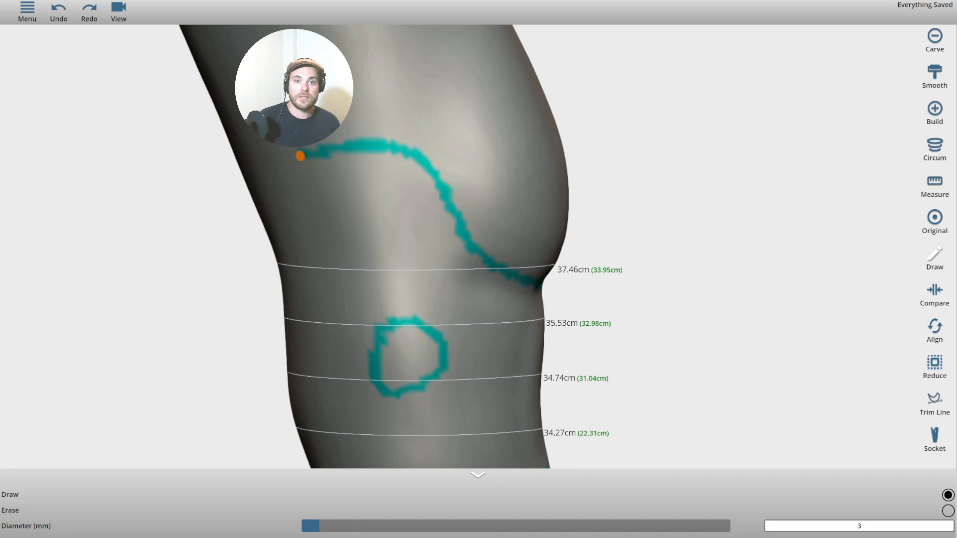
drag(188, 183, 85, 191)
drag(248, 185, 1, 180)
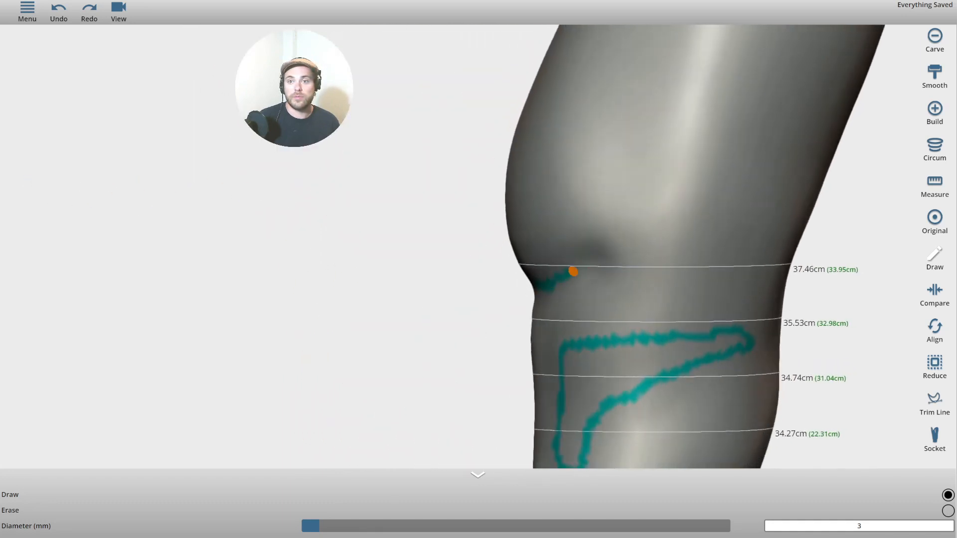
mouse_move(573, 271)
mouse_down()
mouse_move(605, 195)
mouse_move(692, 145)
mouse_move(767, 175)
mouse_move(791, 287)
mouse_move(507, 299)
mouse_up()
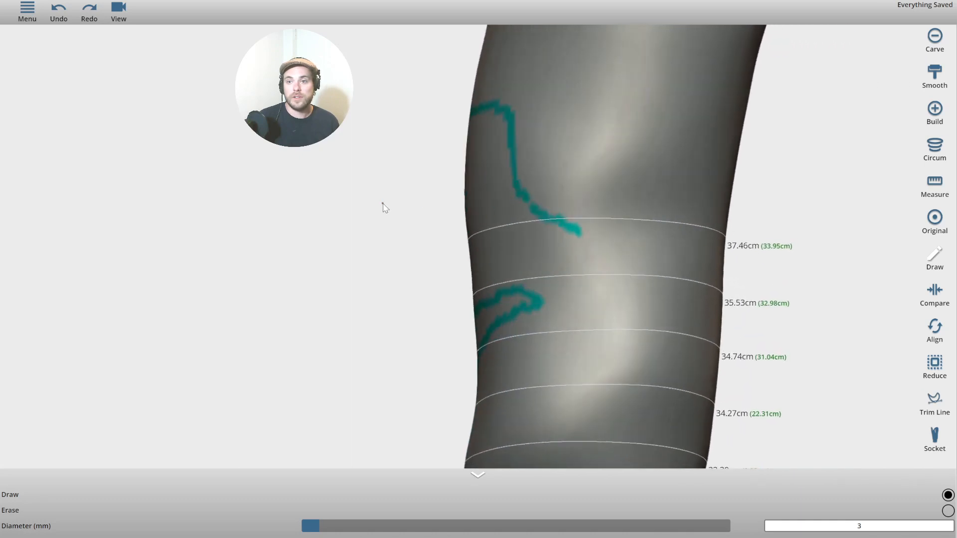
mouse_move(385, 208)
mouse_down()
mouse_move(683, 226)
mouse_move(267, 299)
mouse_move(196, 252)
mouse_move(64, 213)
mouse_move(138, 206)
mouse_move(109, 216)
mouse_move(294, 263)
mouse_move(283, 255)
mouse_move(304, 210)
mouse_up()
scroll(294, 262, up, 5)
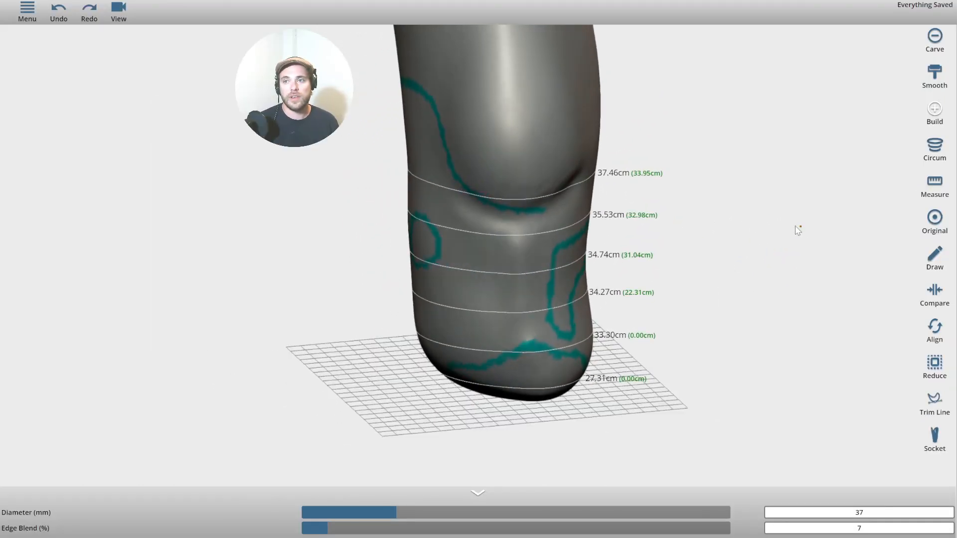
Open the circumference settings and consult the measurements table in the other window.
click(934, 150)
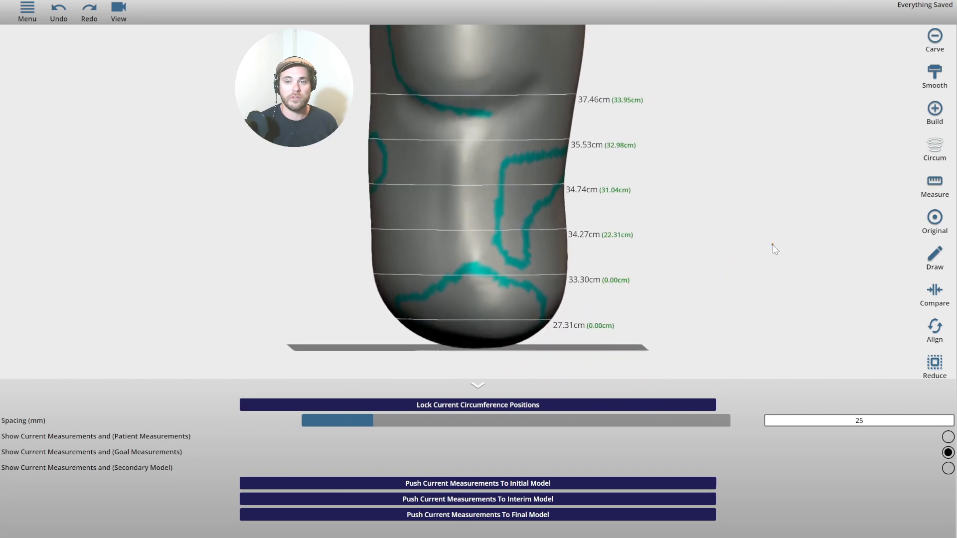
key(alt+Tab)
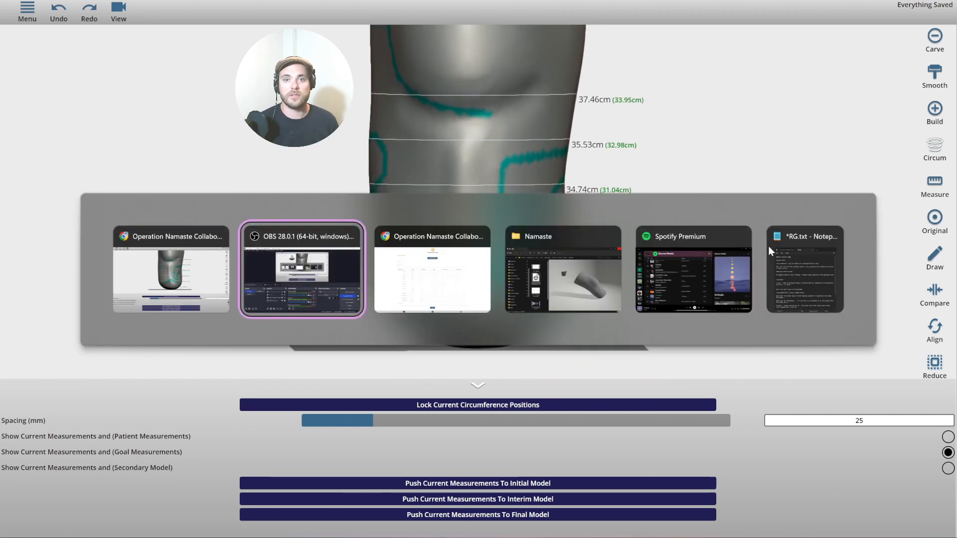
key(alt+Tab)
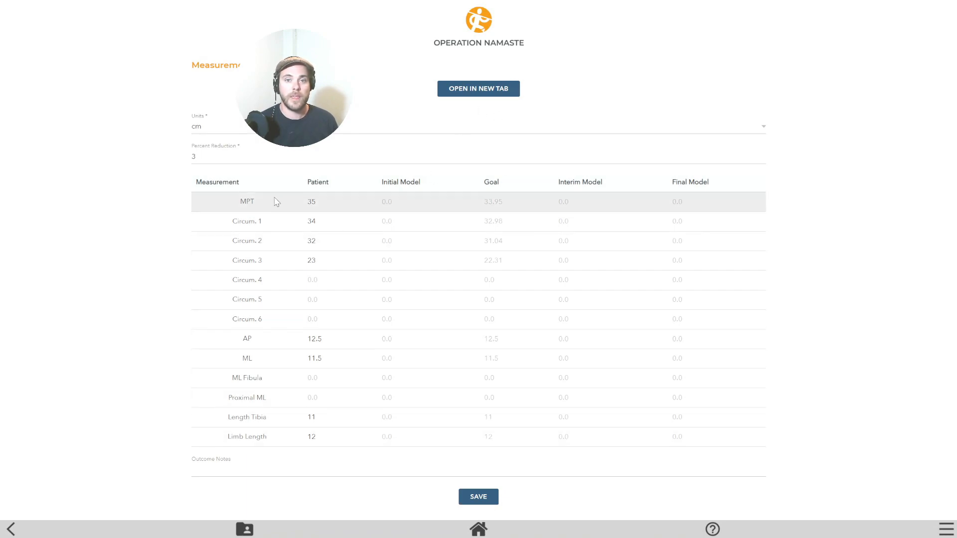
key(alt+Tab)
right_drag(139, 295, 147, 269)
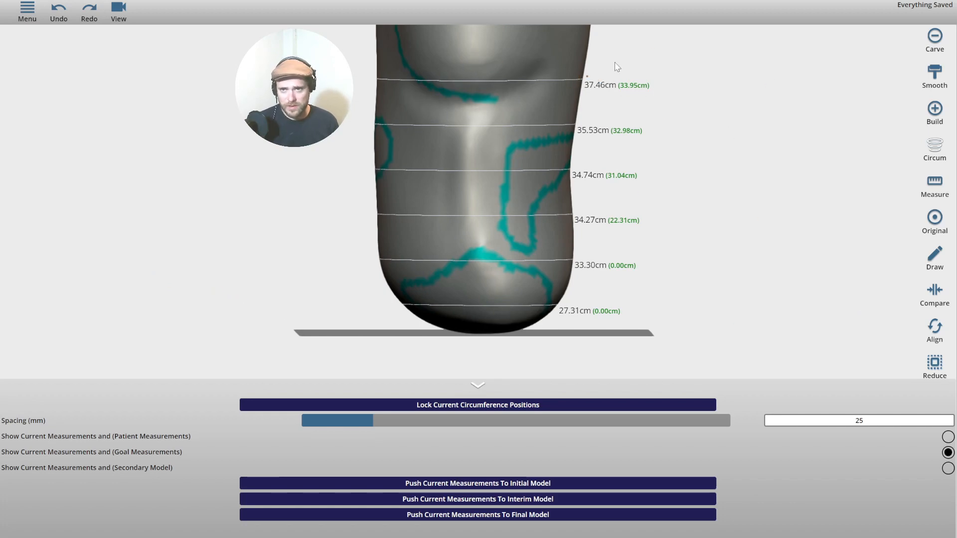
Show current and patient measurements on the rings: 35, 34, 32 and 23 cm.
drag(870, 423, 832, 421)
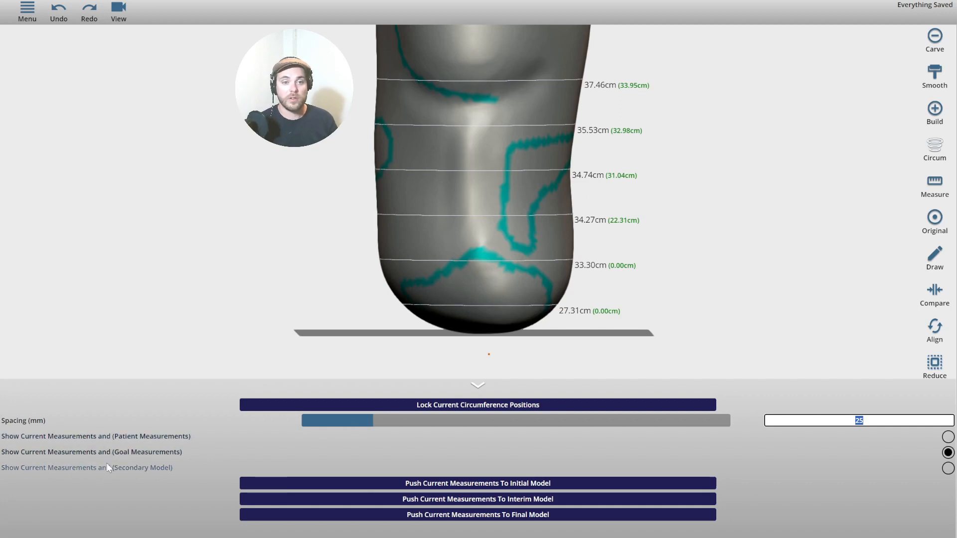
key(alt+Tab)
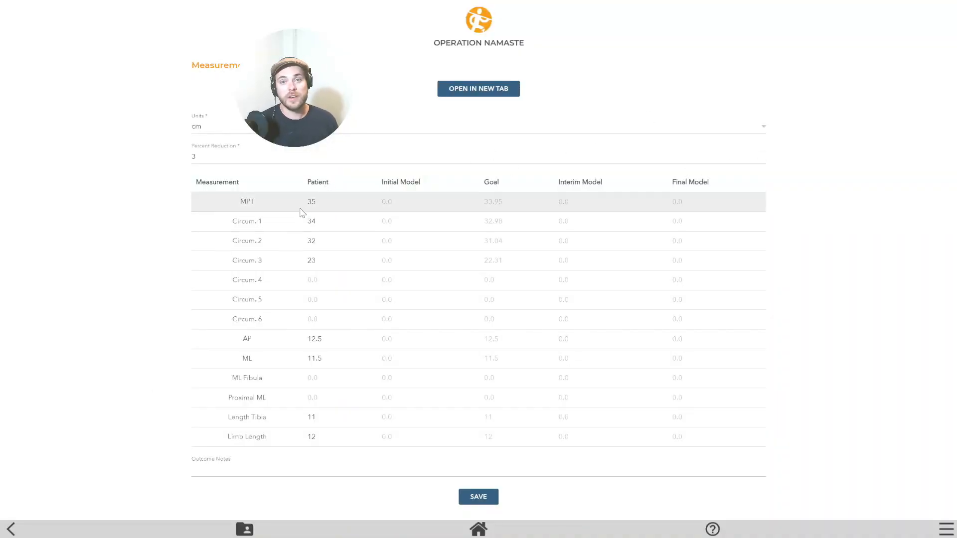
key(alt+Tab)
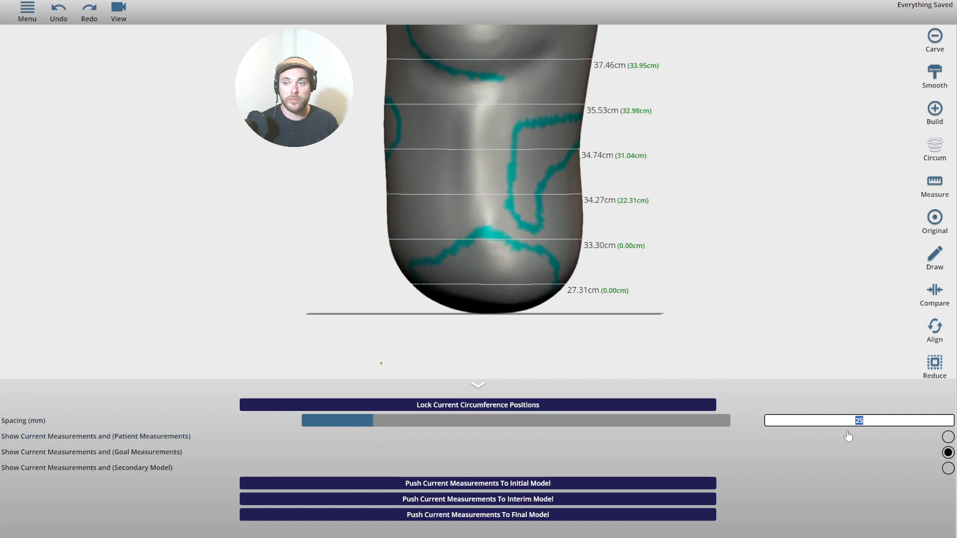
click(948, 438)
middle_drag(702, 180, 687, 223)
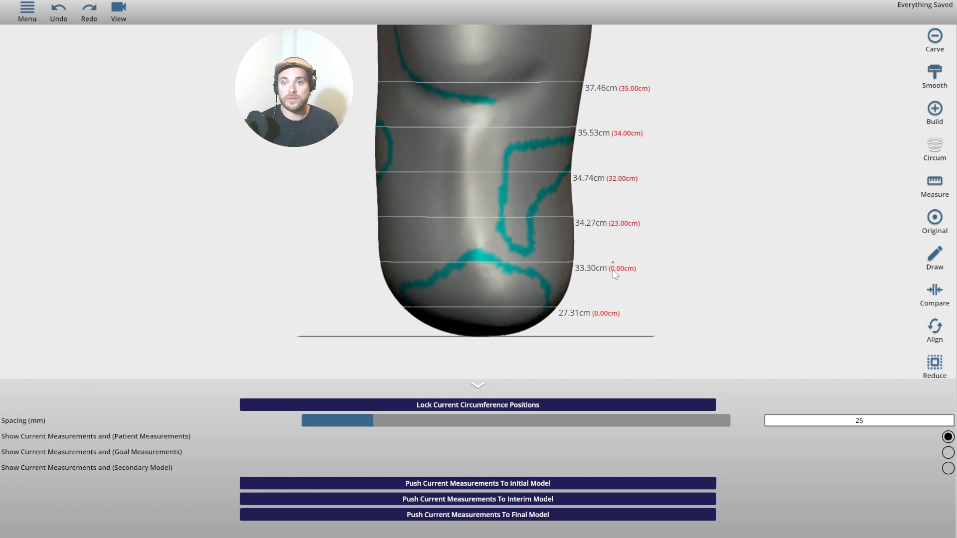
drag(734, 251, 627, 74)
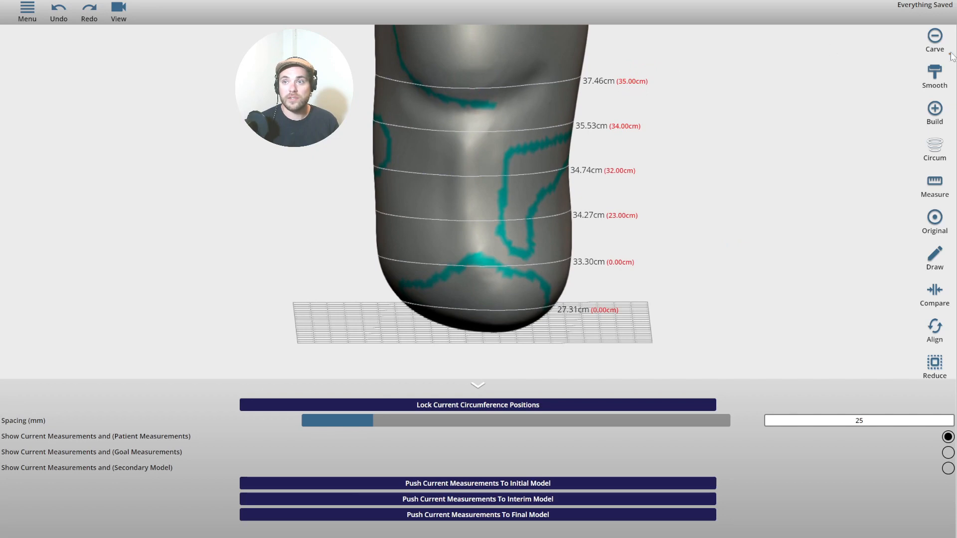
Carve along the upper crease near the top ring.
click(934, 48)
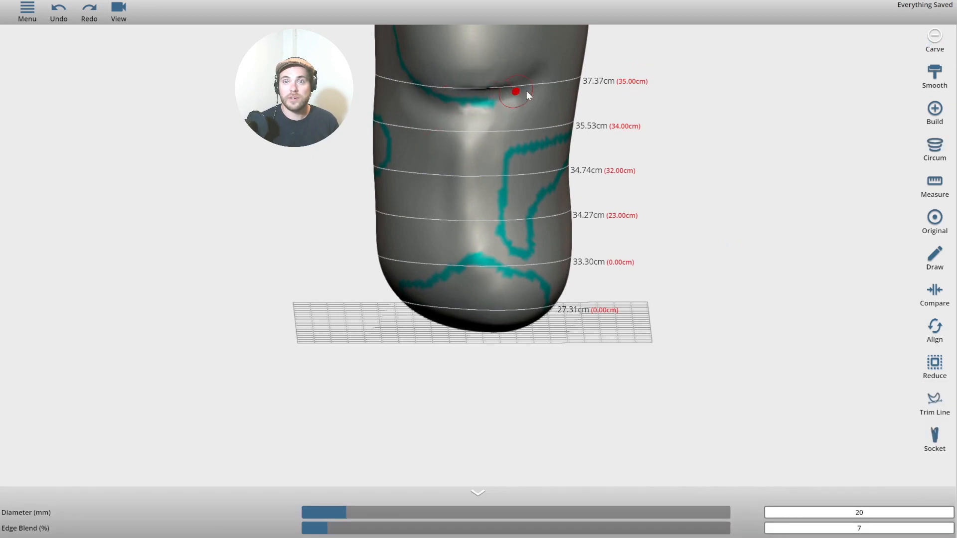
drag(437, 80, 533, 80)
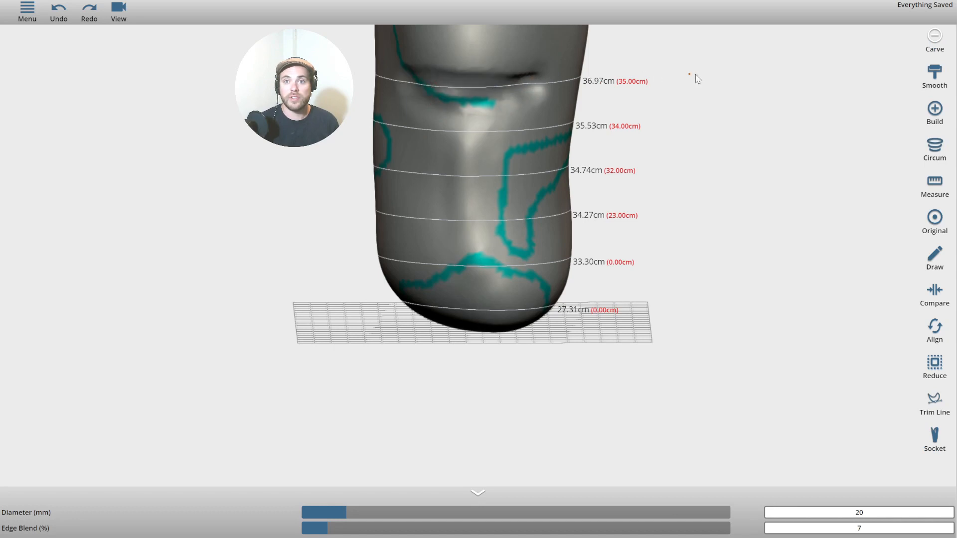
drag(694, 78, 594, 84)
mouse_move(713, 89)
right_down()
mouse_move(692, 107)
mouse_move(676, 146)
mouse_move(454, 142)
mouse_move(353, 118)
right_up()
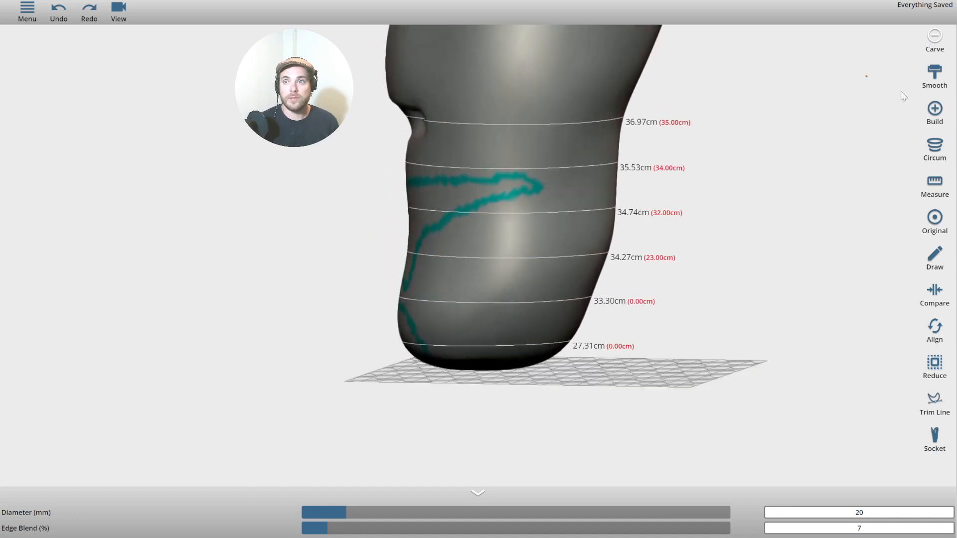
Try a 37 mm Build bump near the top ring, undo it, and show goal values again.
click(939, 107)
drag(822, 159, 687, 156)
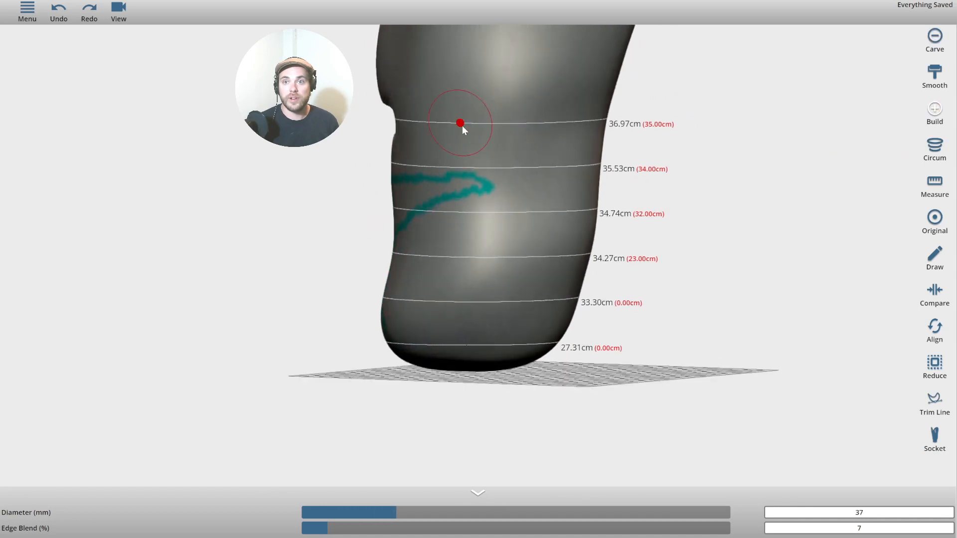
click(515, 124)
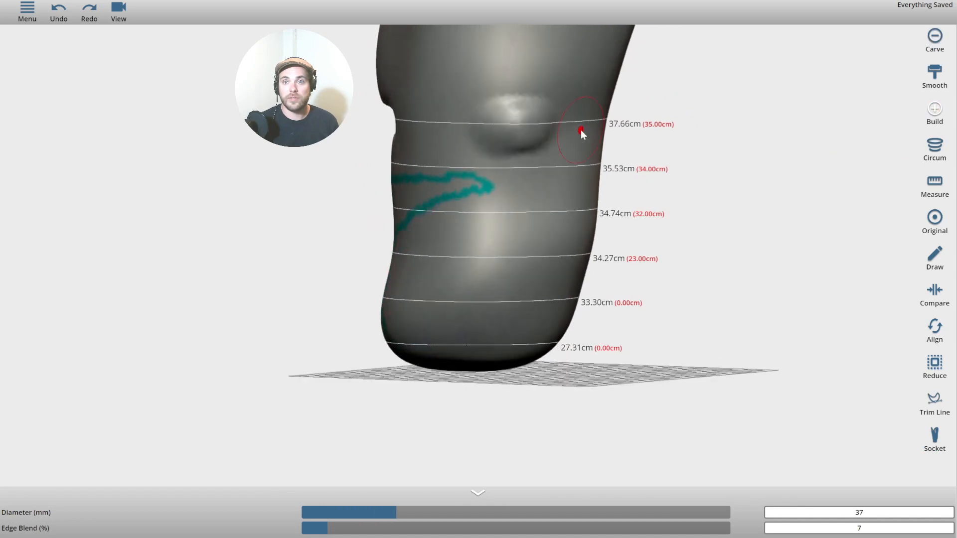
click(59, 11)
drag(143, 70, 504, 147)
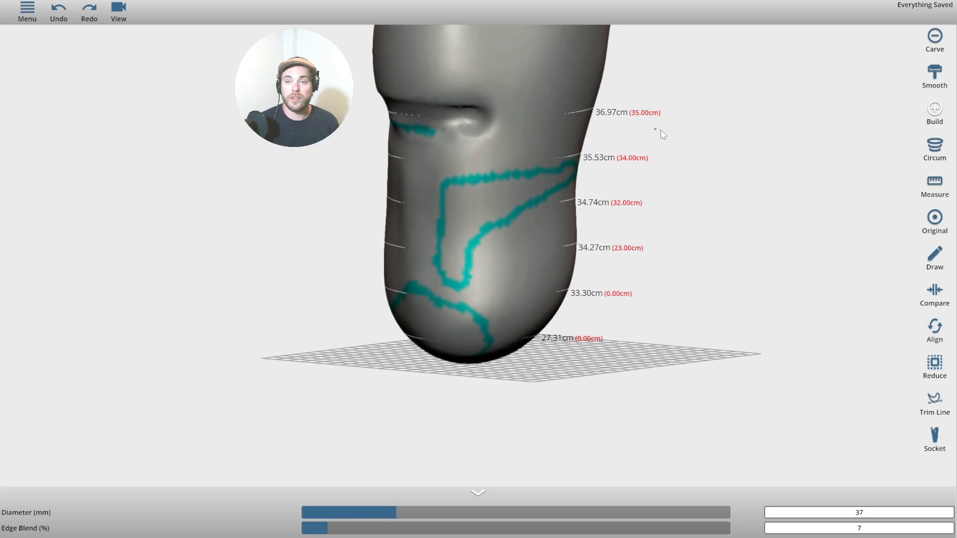
drag(623, 263, 667, 409)
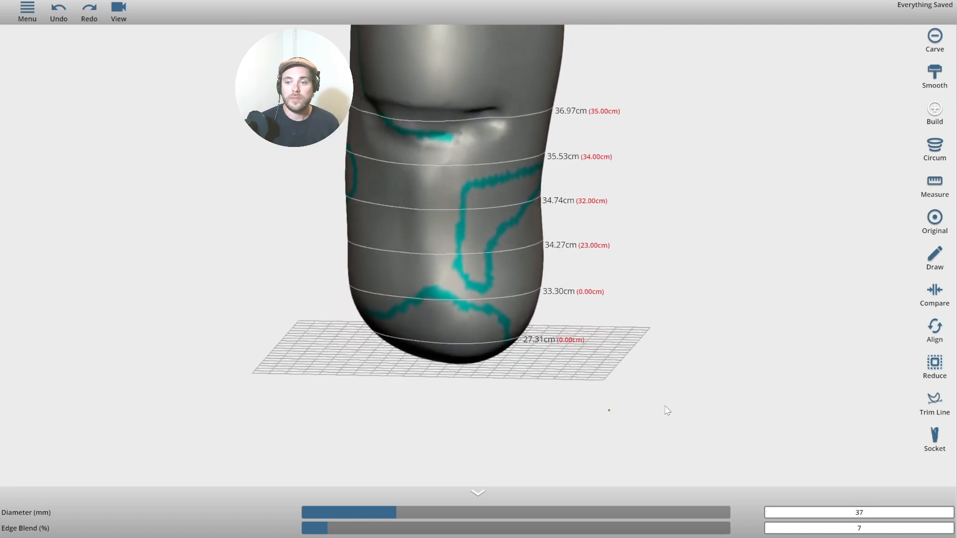
click(936, 149)
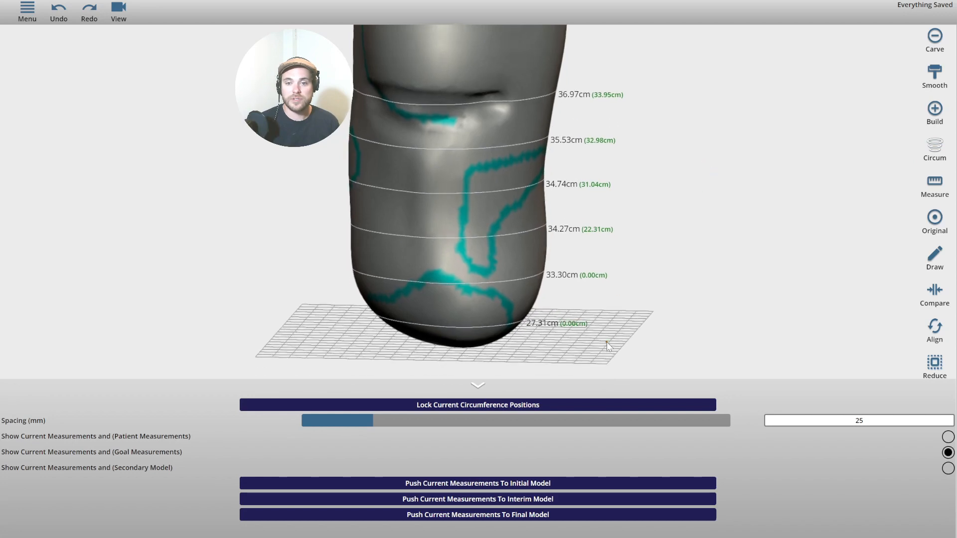
Push the current ring circumferences to the Interim Model column and reload the web table to check them.
click(457, 500)
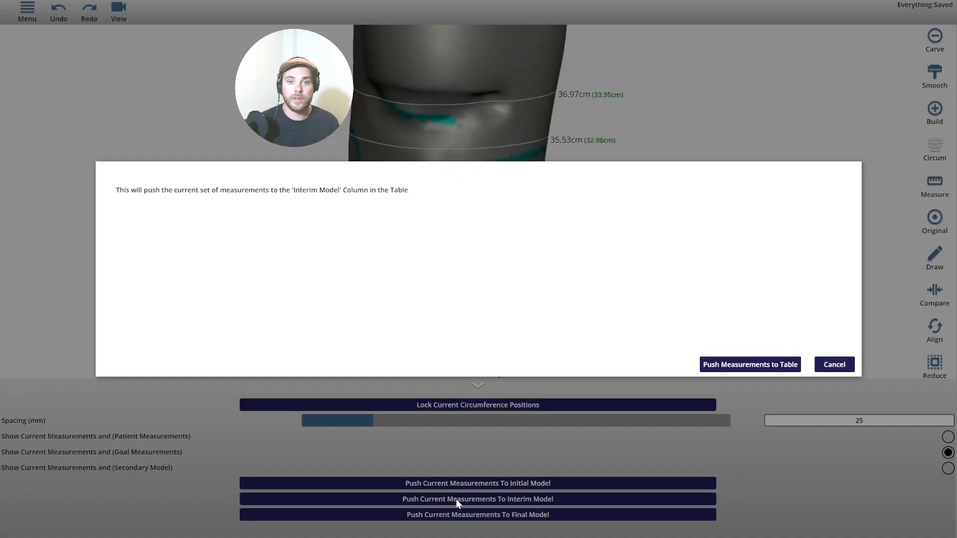
click(744, 366)
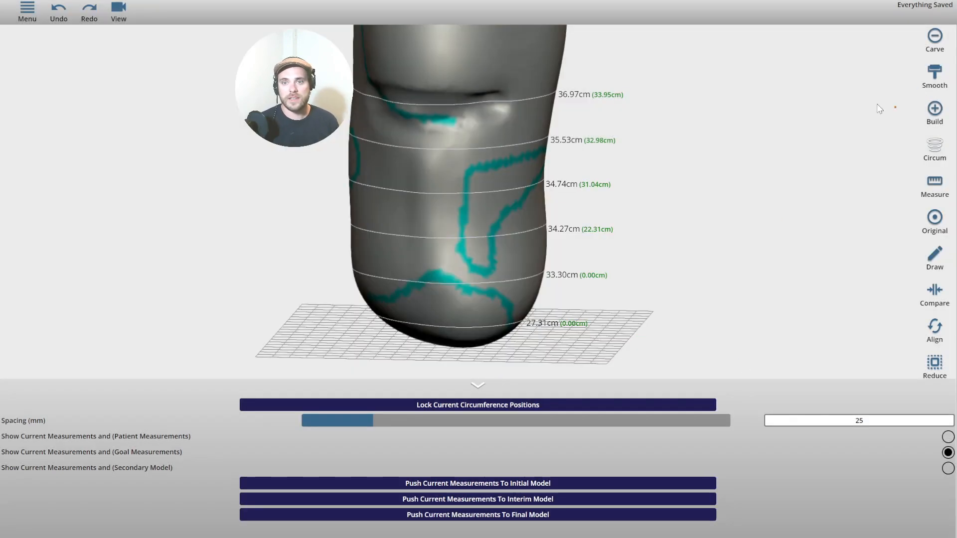
key(alt+Tab)
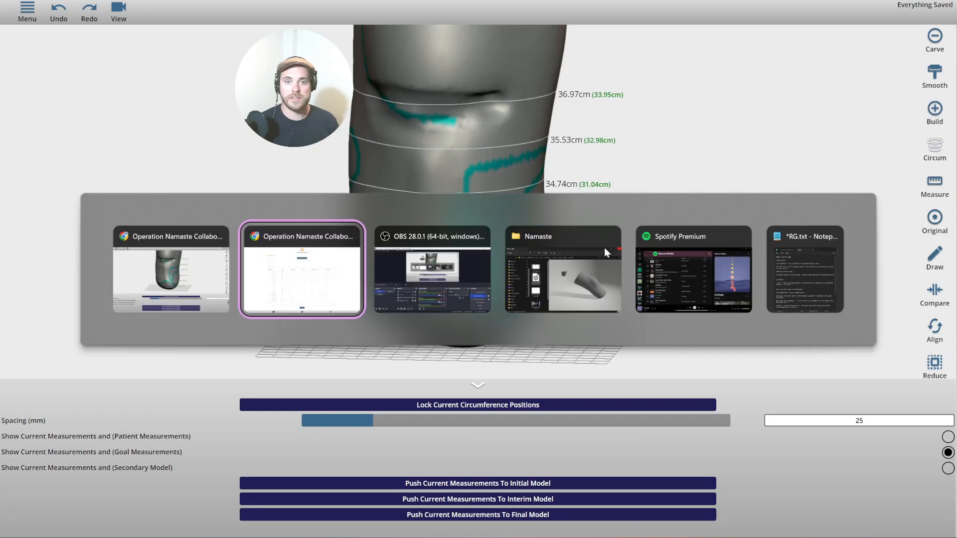
mouse_move(92, 5)
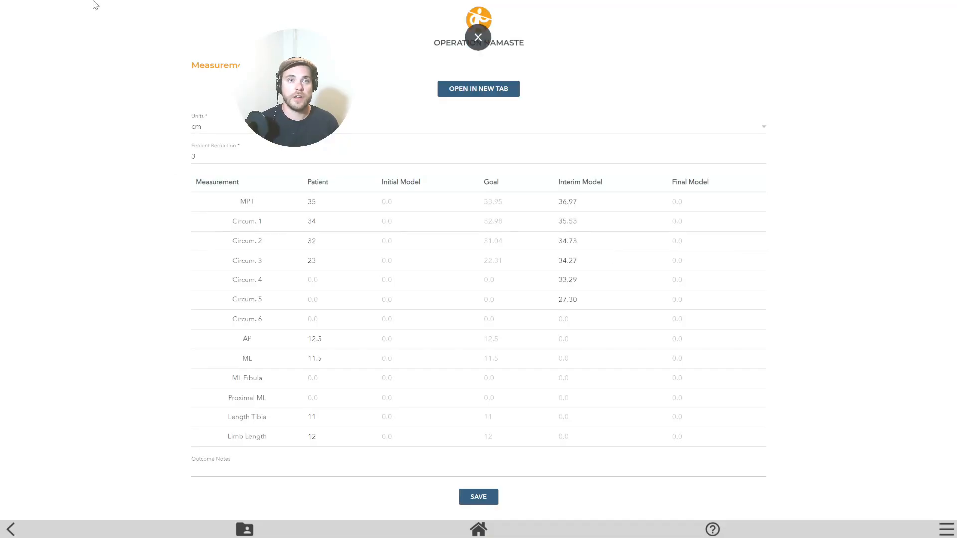
click(480, 39)
click(48, 31)
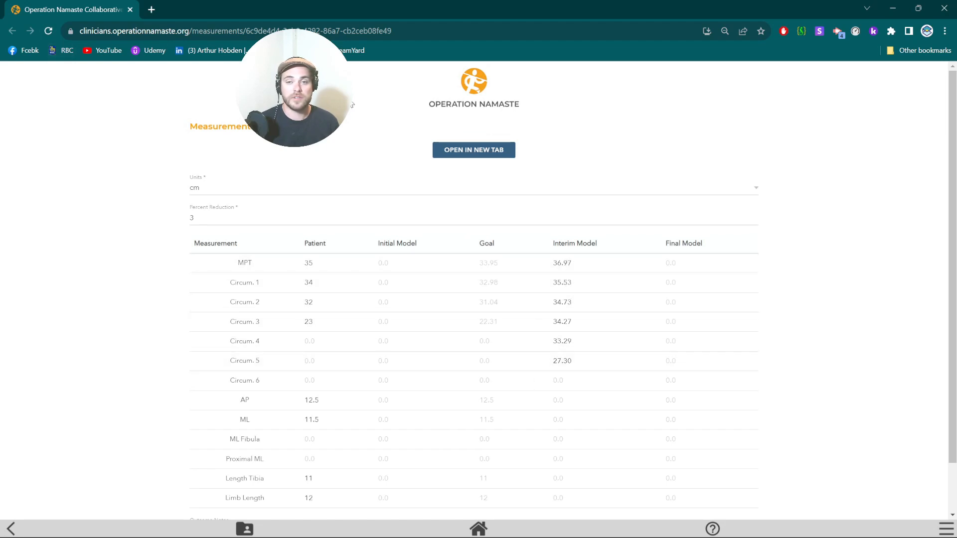
key(alt+Tab)
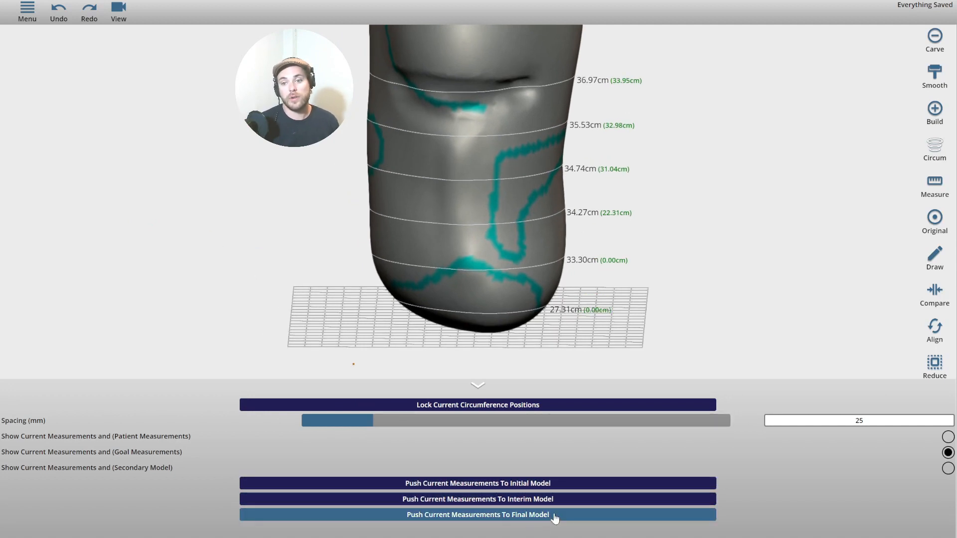
Recheck the measurements page, then collapse the circumference settings panel on the limb view.
key(alt+Tab)
click(283, 308)
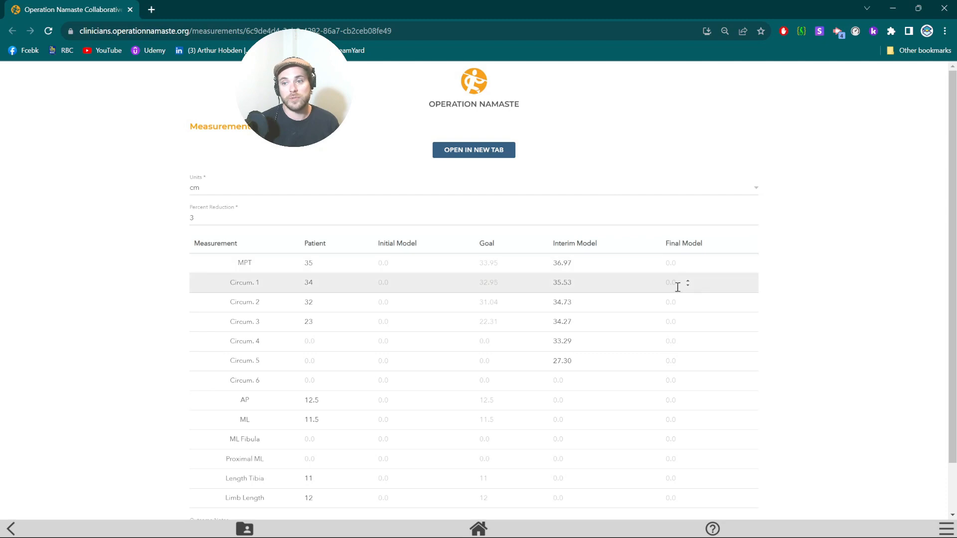
scroll(691, 462, down, 1)
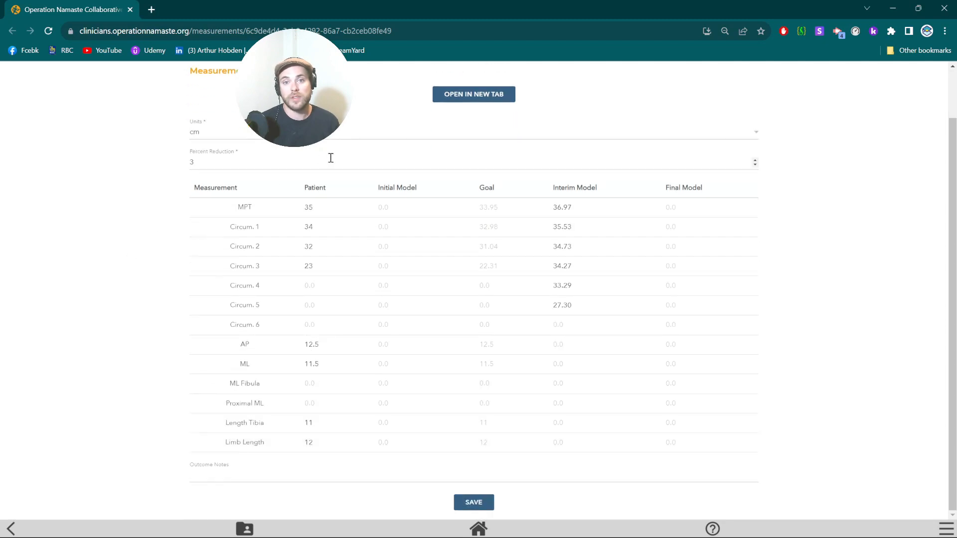
key(alt+Tab)
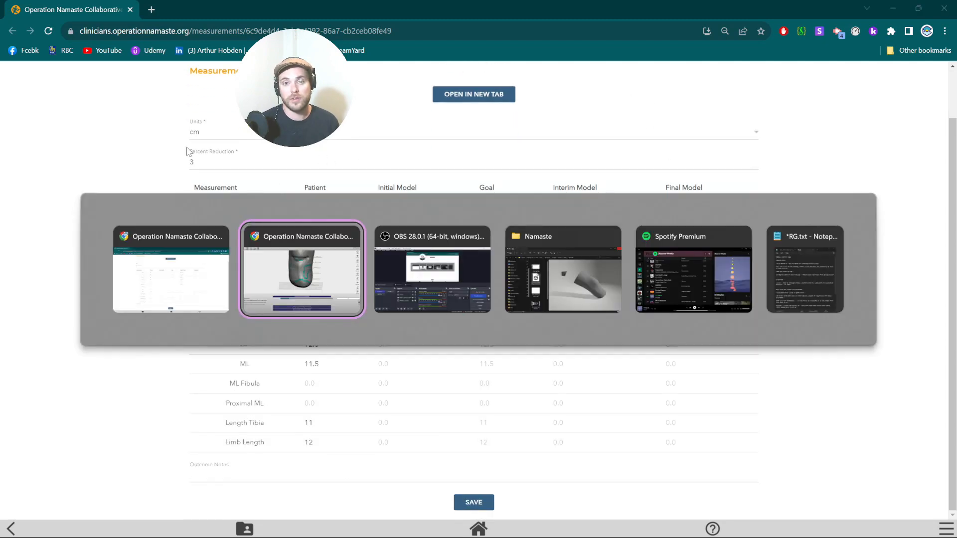
drag(168, 265, 124, 199)
right_drag(829, 246, 840, 201)
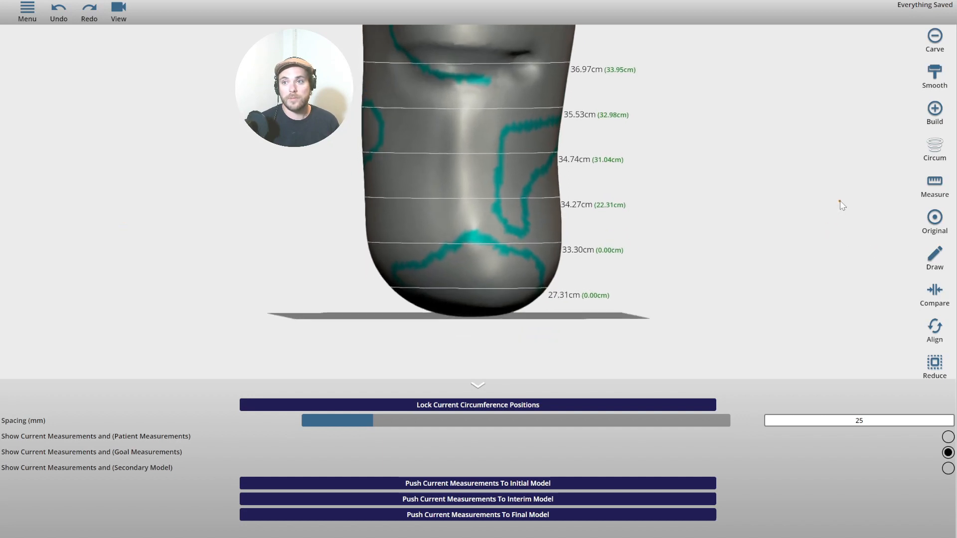
click(478, 389)
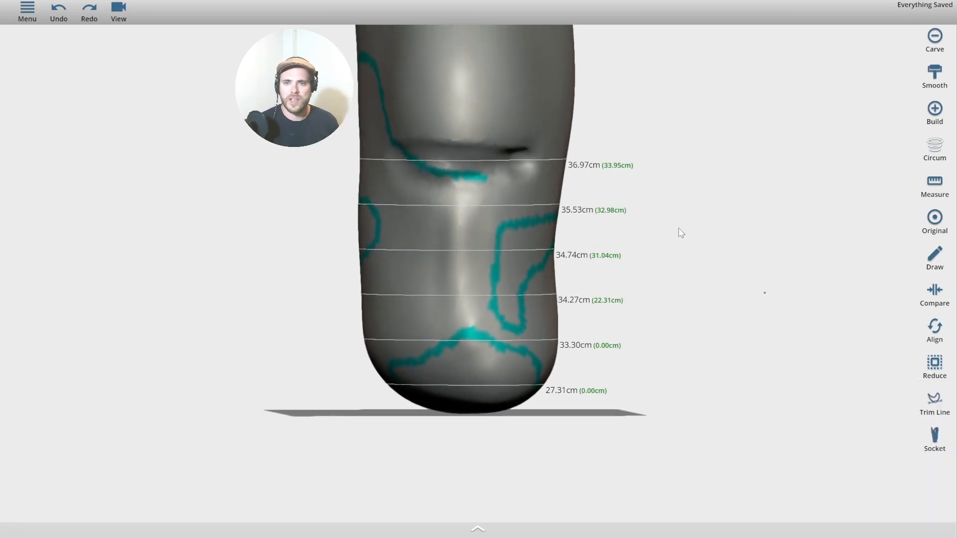
Hide the circumference rings and their labels on the limb.
scroll(648, 199, up, 3)
right_drag(793, 194, 788, 222)
drag(788, 222, 824, 339)
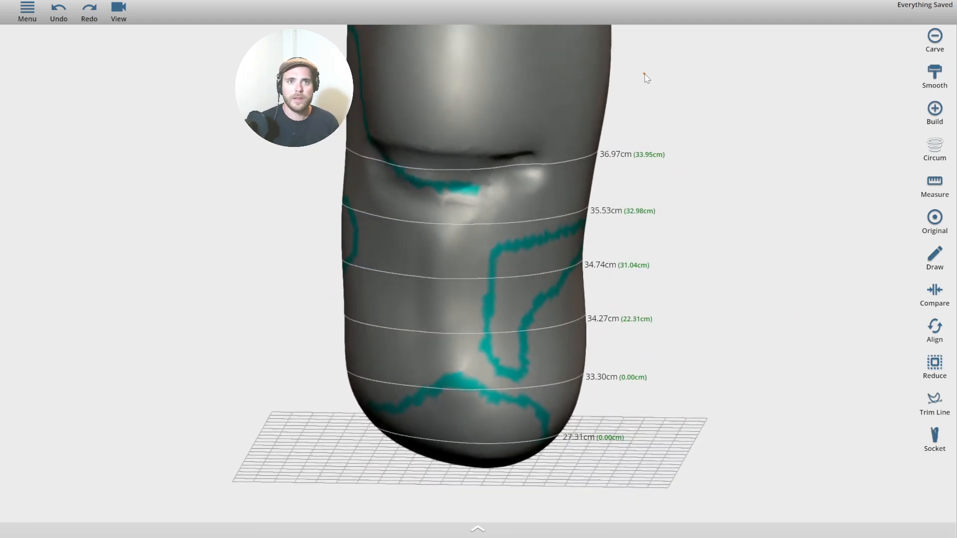
click(114, 15)
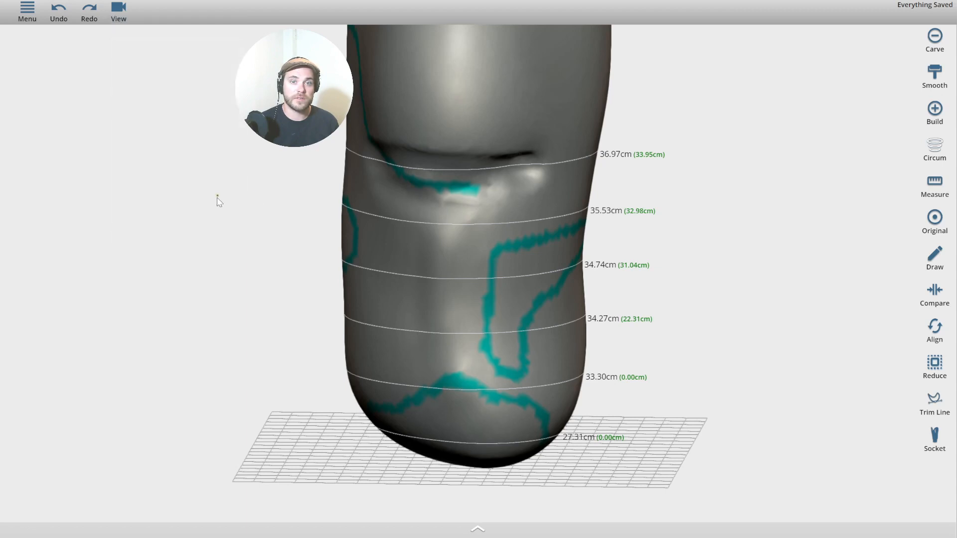
mouse_move(118, 17)
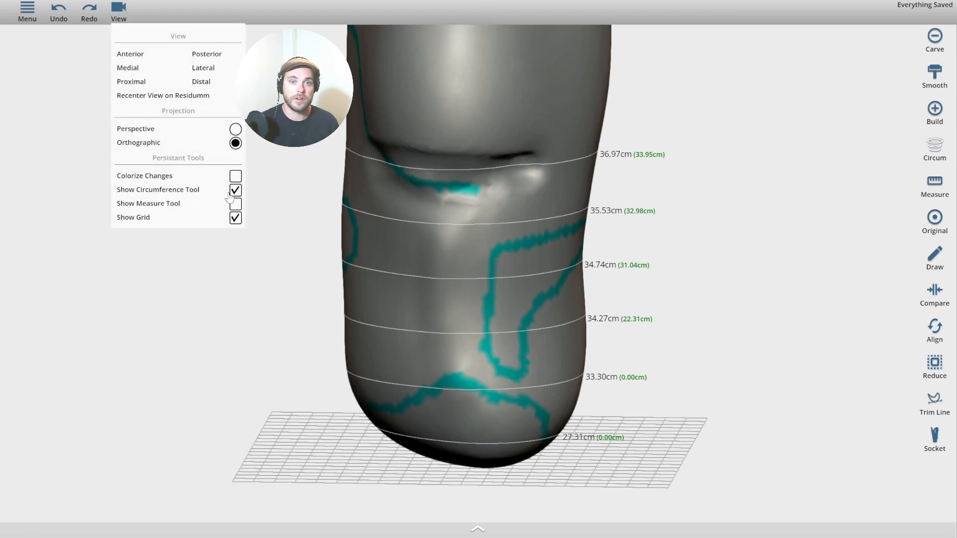
drag(216, 256, 218, 201)
right_drag(207, 215, 213, 191)
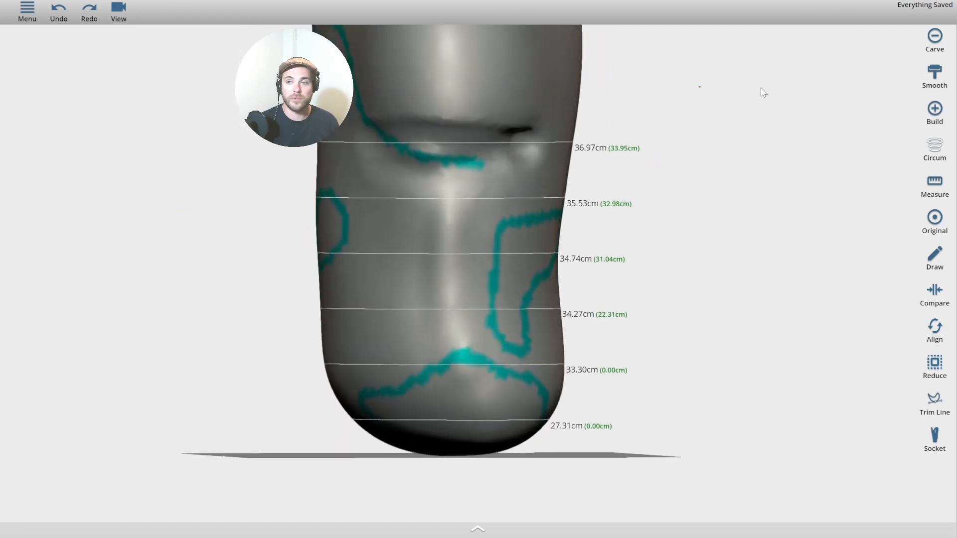
click(930, 184)
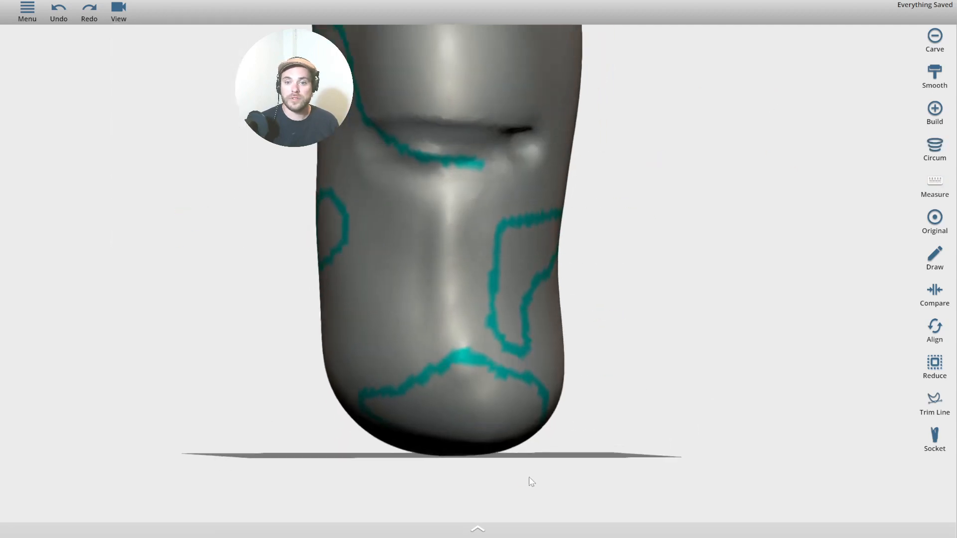
click(477, 530)
Measure the limb's diameter on the sagittal plane, lowering the plane toward the knee crease.
drag(707, 251, 676, 297)
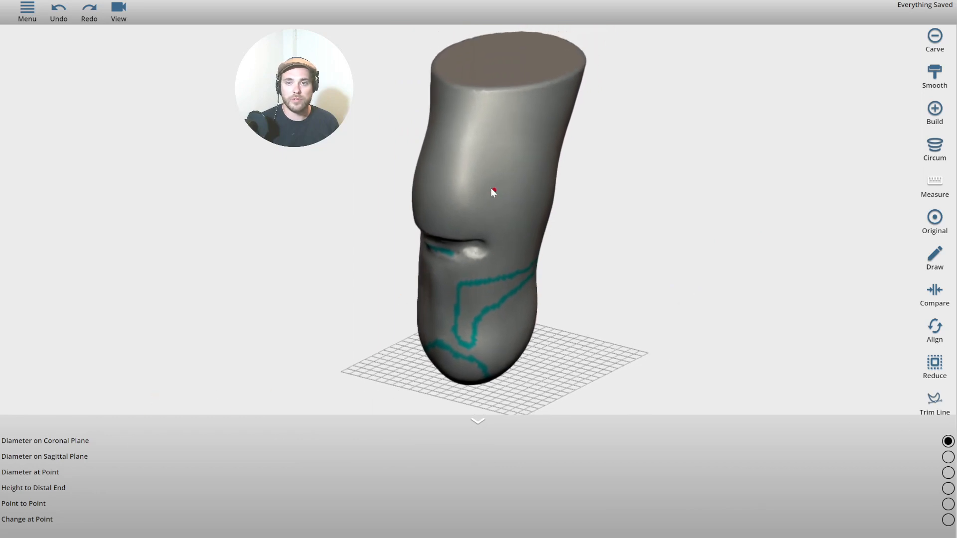
drag(515, 190, 533, 200)
scroll(533, 202, down, 2)
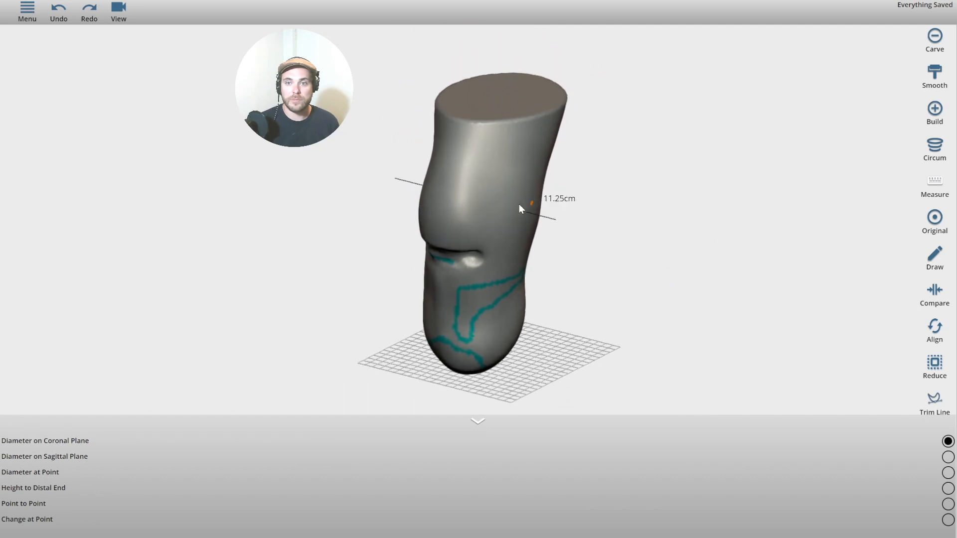
scroll(519, 204, up, 2)
right_drag(519, 205, 495, 241)
drag(344, 179, 437, 250)
scroll(437, 250, up, 2)
scroll(391, 211, down, 2)
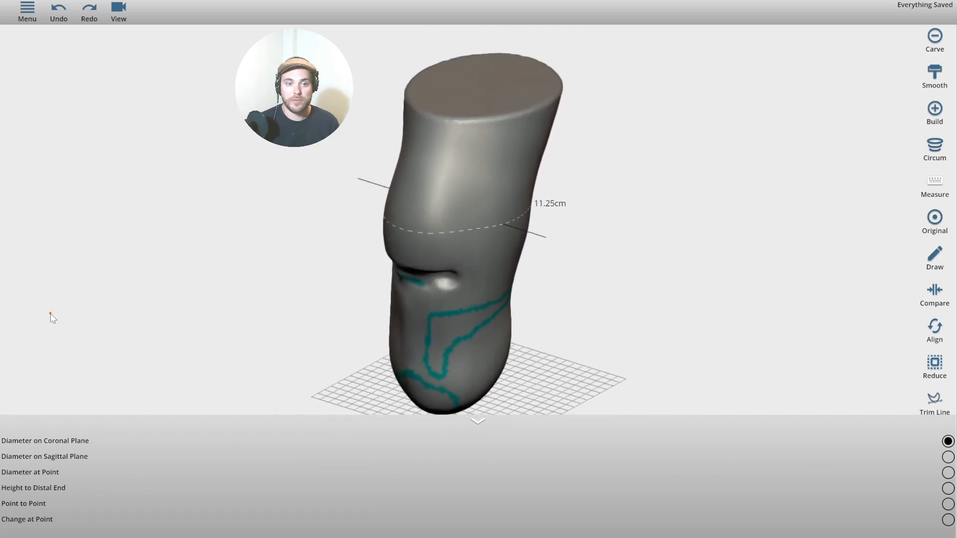
scroll(423, 235, up, 4)
click(948, 457)
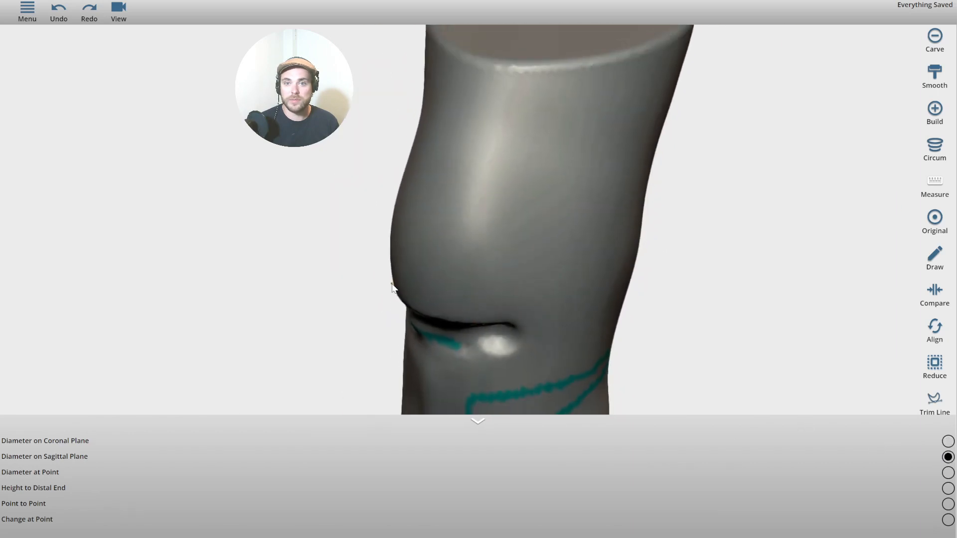
drag(423, 251, 429, 233)
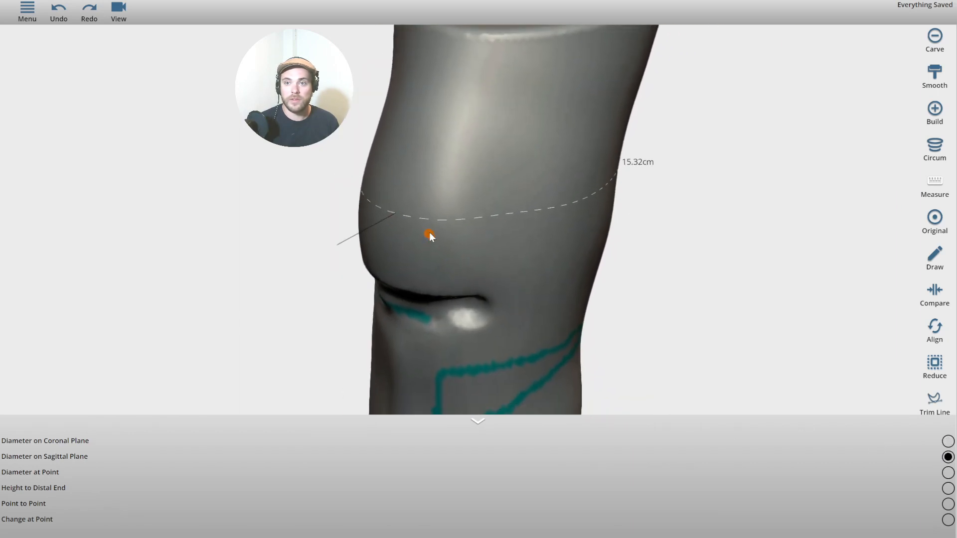
drag(420, 199, 48, 425)
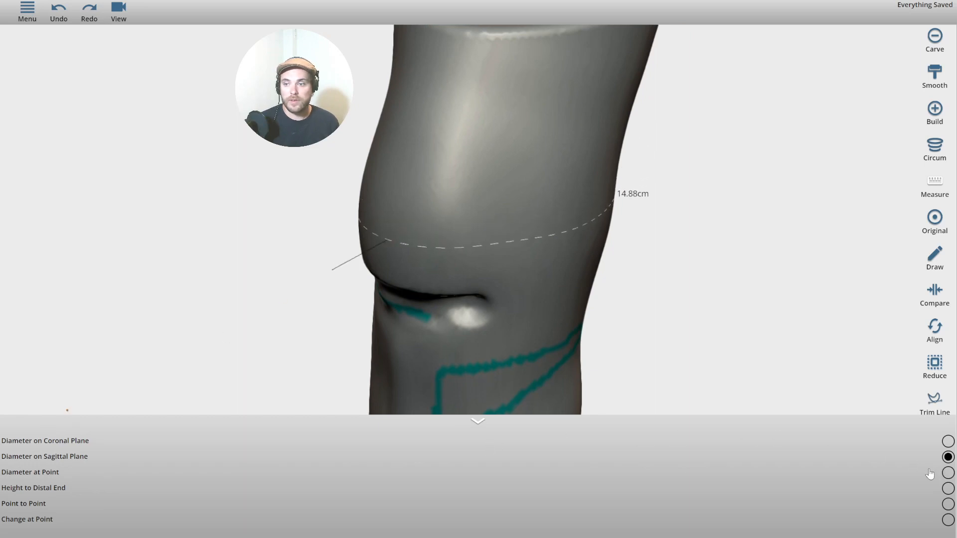
Measure the diameter at a chosen point and the 21.12 cm height to the distal end.
click(947, 473)
drag(400, 257, 408, 280)
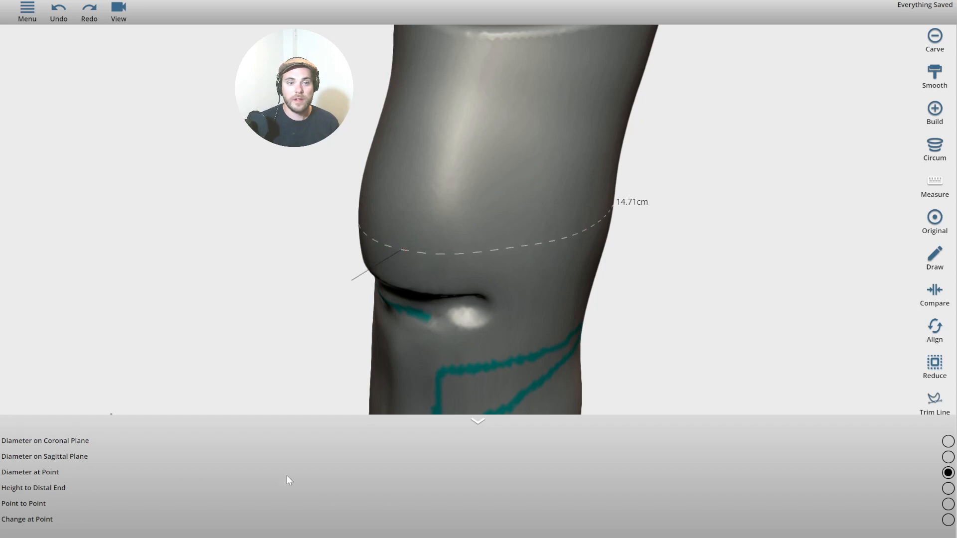
drag(657, 384, 547, 184)
drag(519, 144, 540, 120)
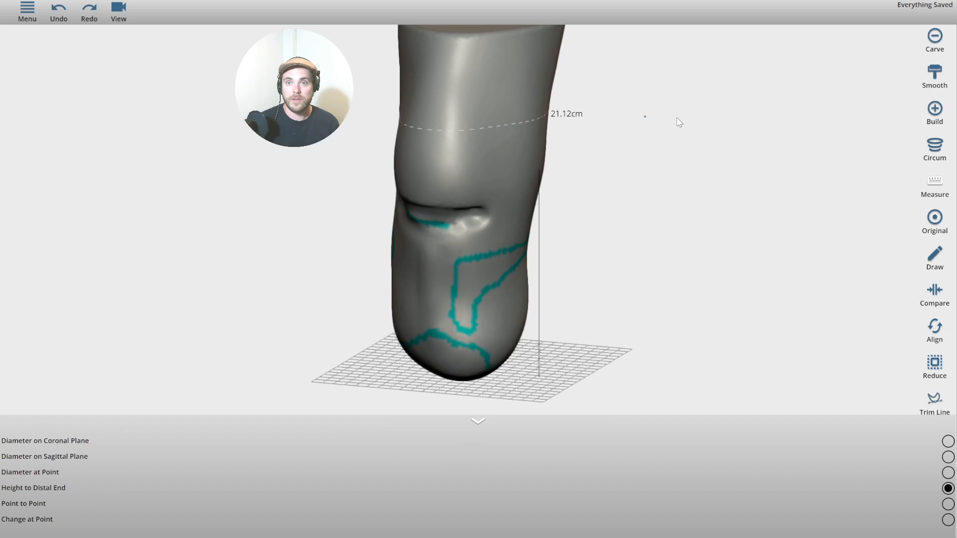
drag(677, 118, 678, 154)
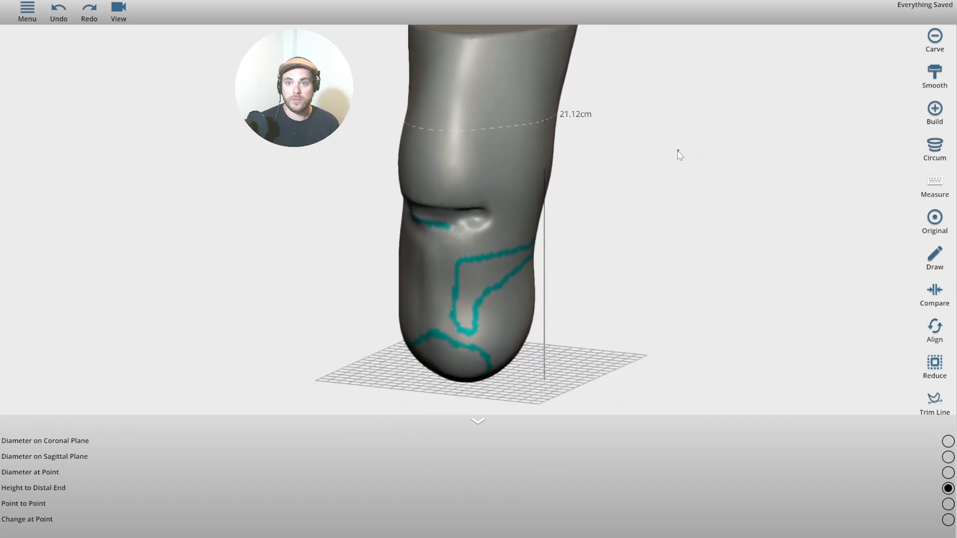
click(937, 262)
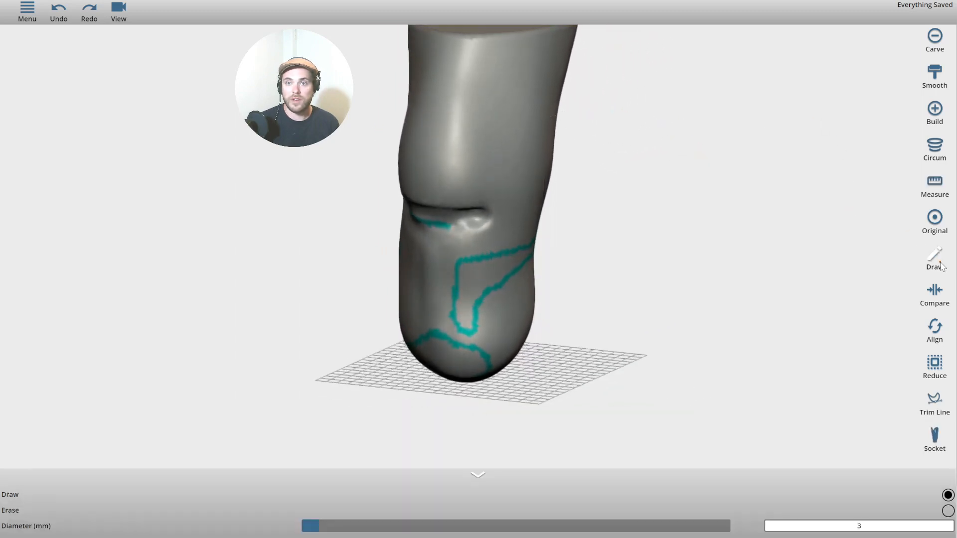
Draw a short teal mark on the upper limb.
drag(543, 120, 506, 129)
mouse_move(710, 143)
mouse_down()
mouse_move(626, 139)
mouse_move(779, 138)
mouse_move(692, 208)
mouse_move(780, 212)
mouse_up()
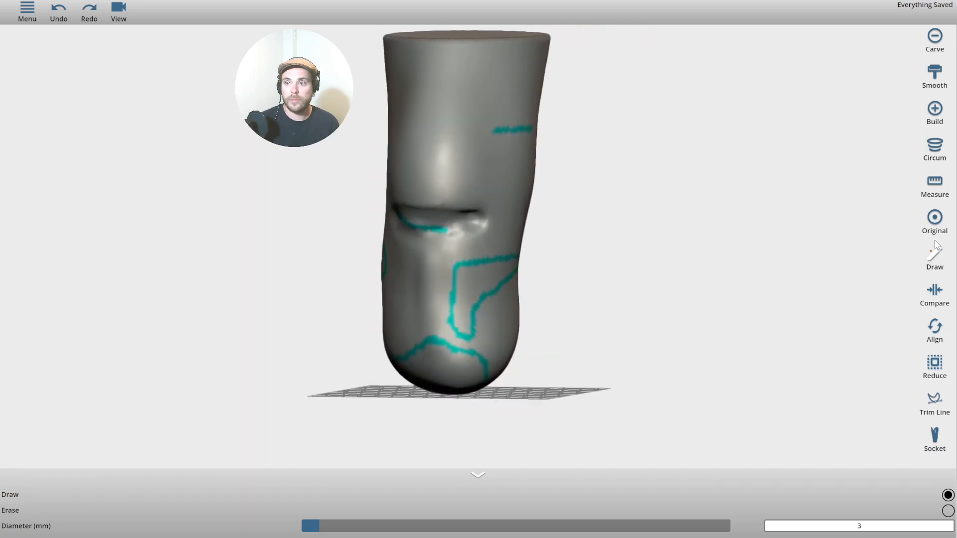
click(928, 187)
drag(684, 182, 724, 371)
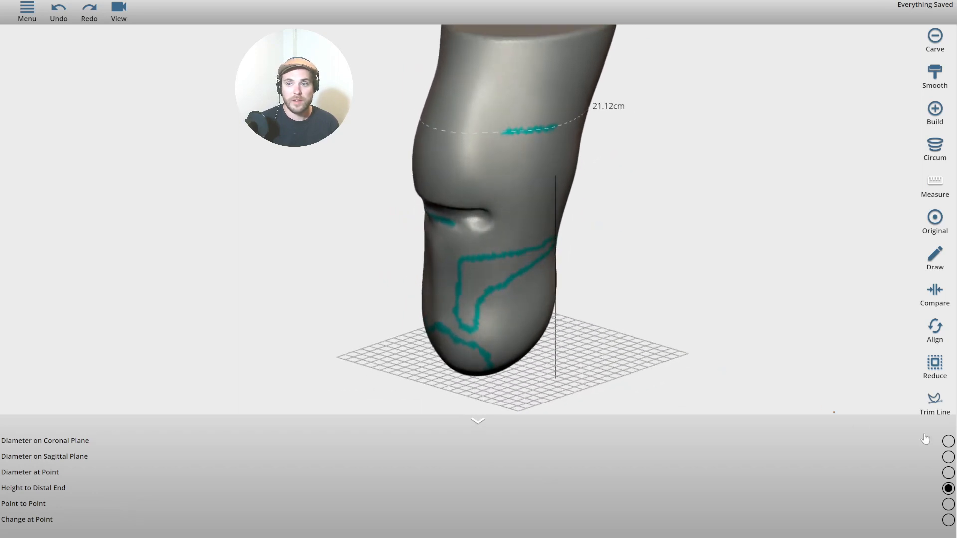
Measure point to point from the knee crease to the distal end, 16.20 cm.
click(949, 504)
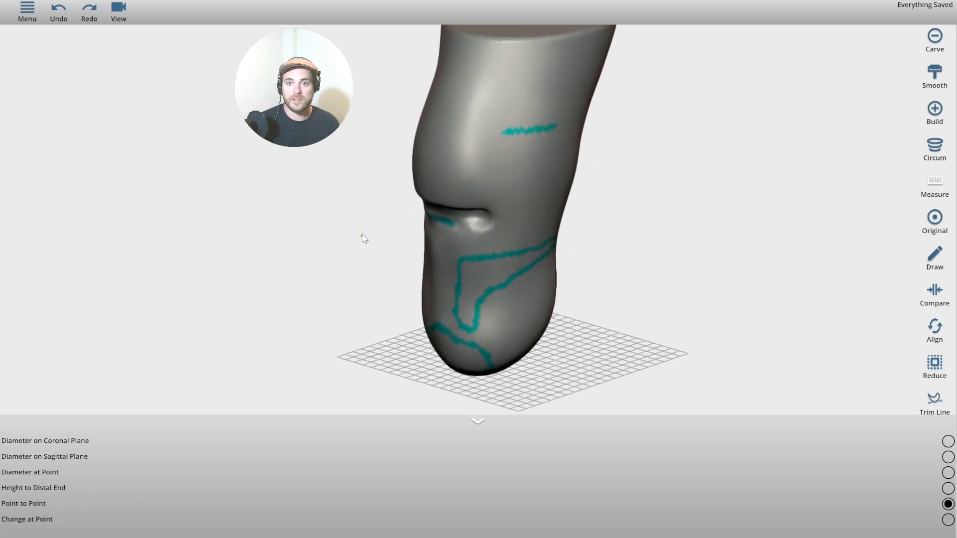
click(449, 319)
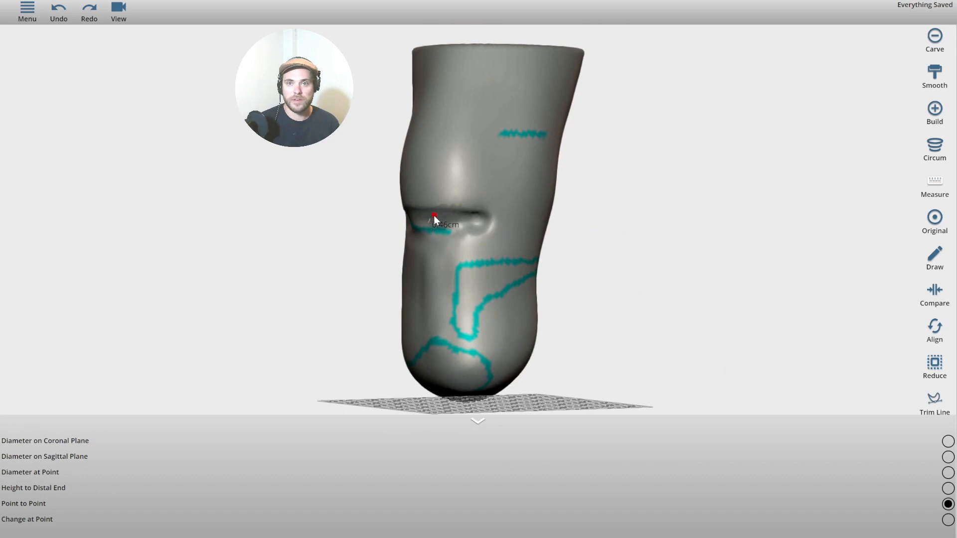
drag(434, 219, 445, 381)
drag(448, 185, 433, 372)
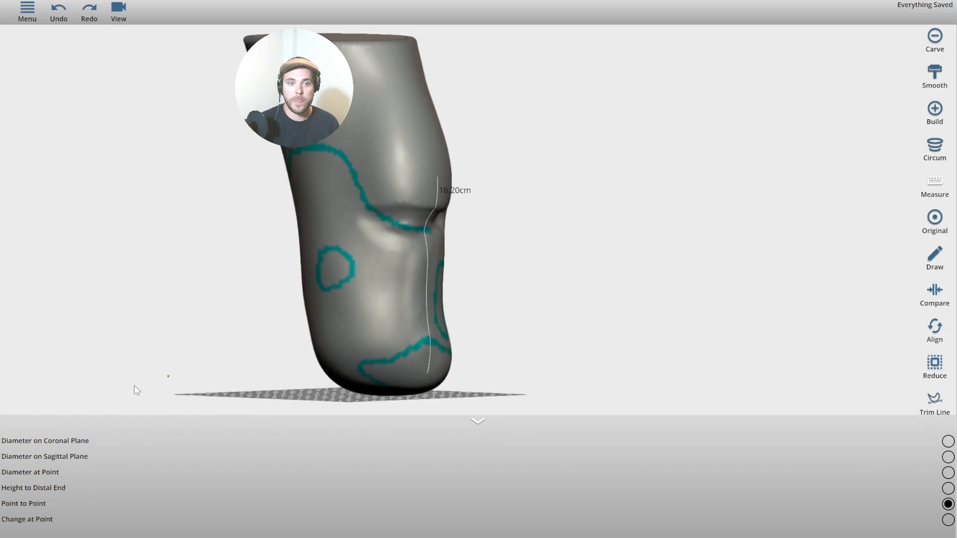
click(480, 425)
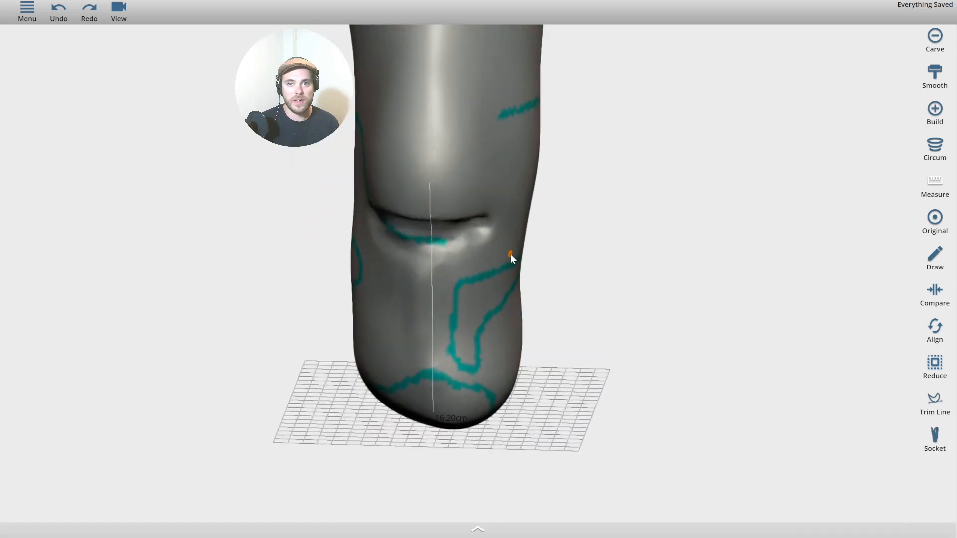
Smooth out the knee crease with the Smooth brush.
scroll(510, 253, up, 5)
click(933, 151)
click(929, 82)
scroll(769, 349, down, 1)
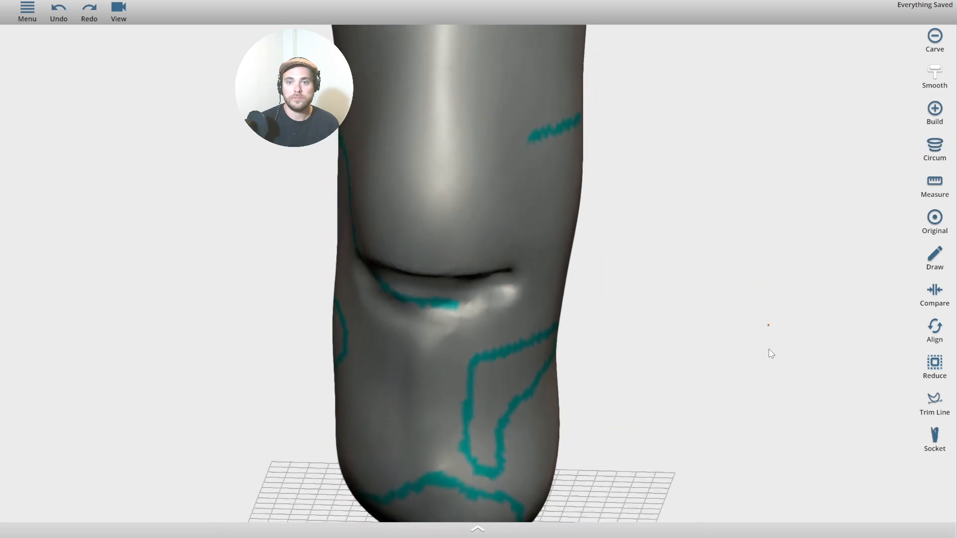
drag(769, 350, 713, 263)
drag(409, 299, 513, 303)
scroll(662, 285, down, 2)
mouse_move(662, 286)
mouse_down()
mouse_move(680, 293)
mouse_move(699, 253)
mouse_move(795, 333)
mouse_up()
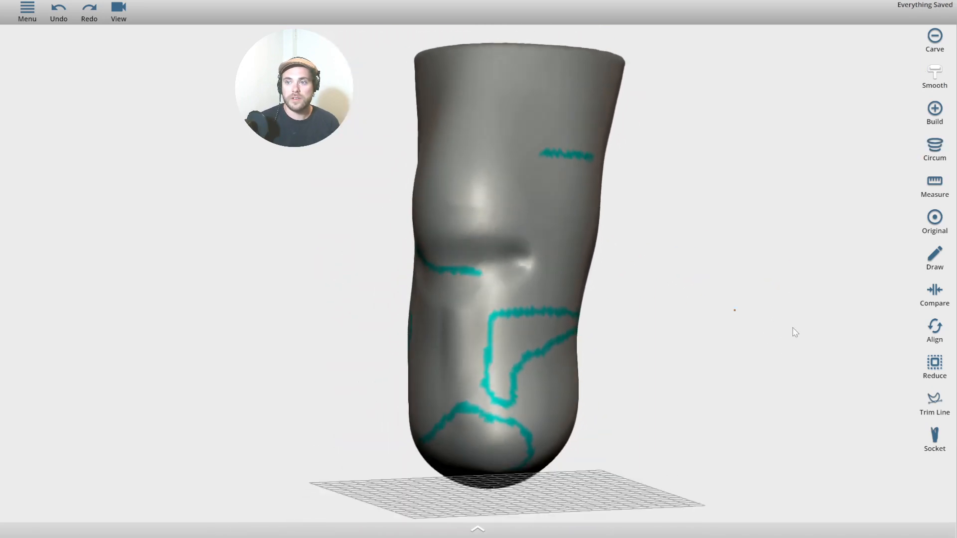
Compare the limb against the original model, settling on the horizontal compare cross-section.
click(933, 292)
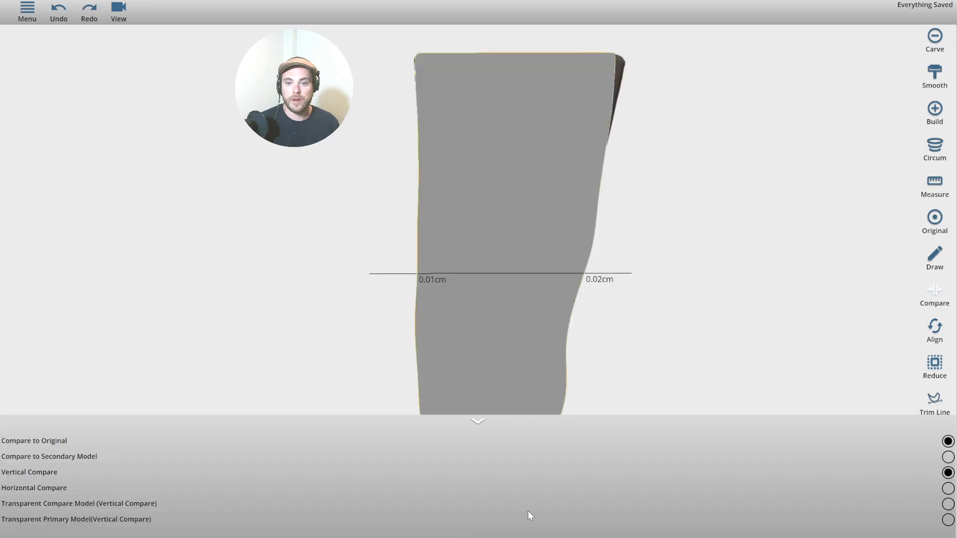
drag(752, 301, 267, 237)
right_drag(481, 288, 480, 191)
scroll(480, 192, up, 3)
drag(481, 192, 399, 109)
scroll(437, 194, up, 2)
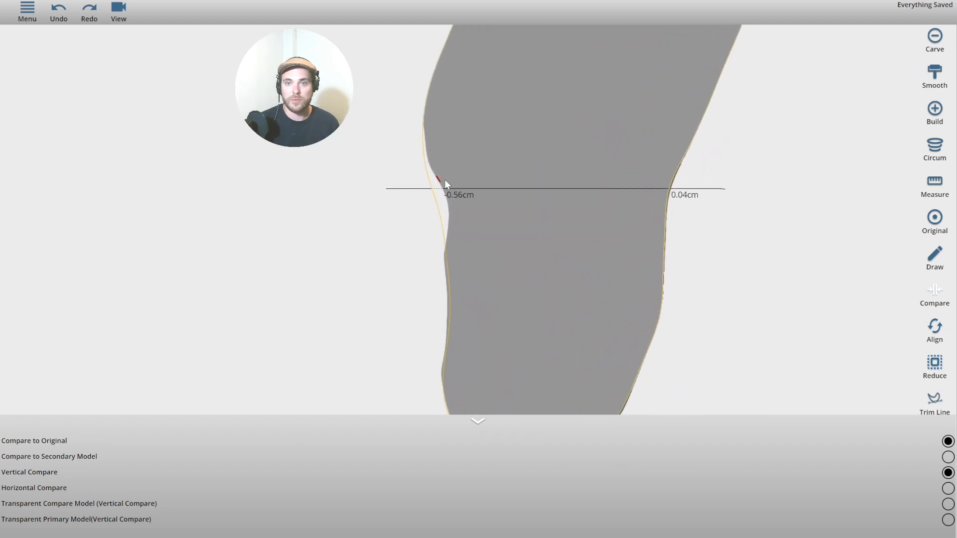
drag(498, 187, 490, 209)
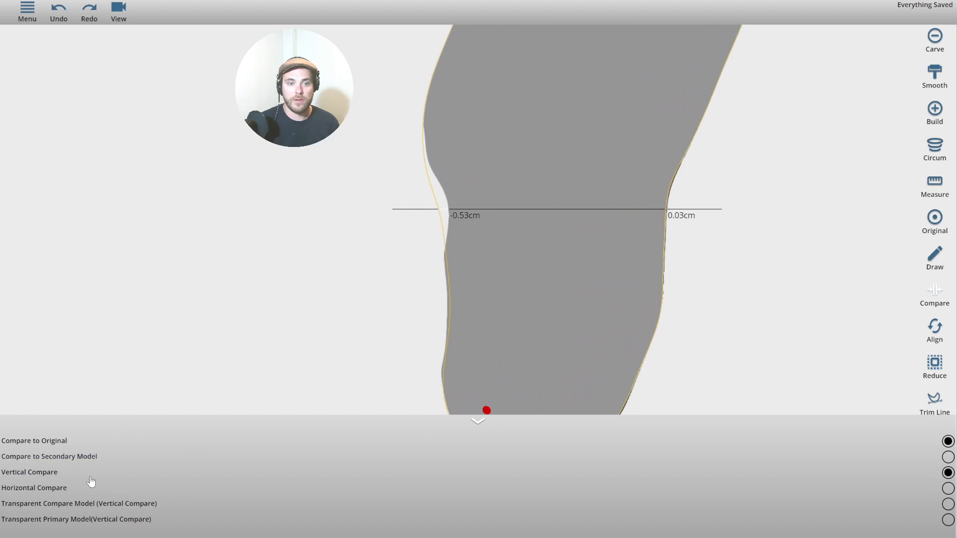
click(67, 488)
click(47, 473)
click(50, 488)
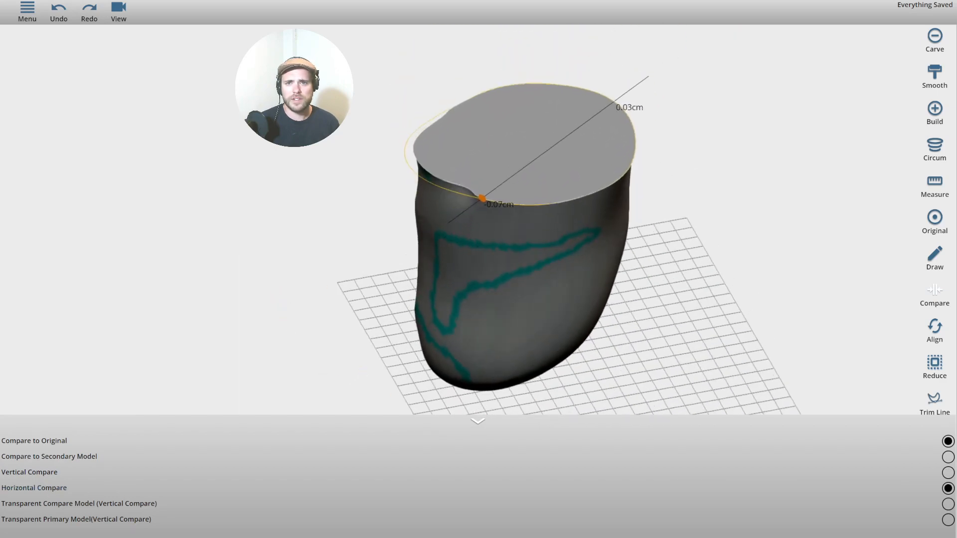
Show the compare model as a transparent overlay and inspect it from the side and front.
drag(295, 153, 602, 291)
scroll(314, 269, down, 3)
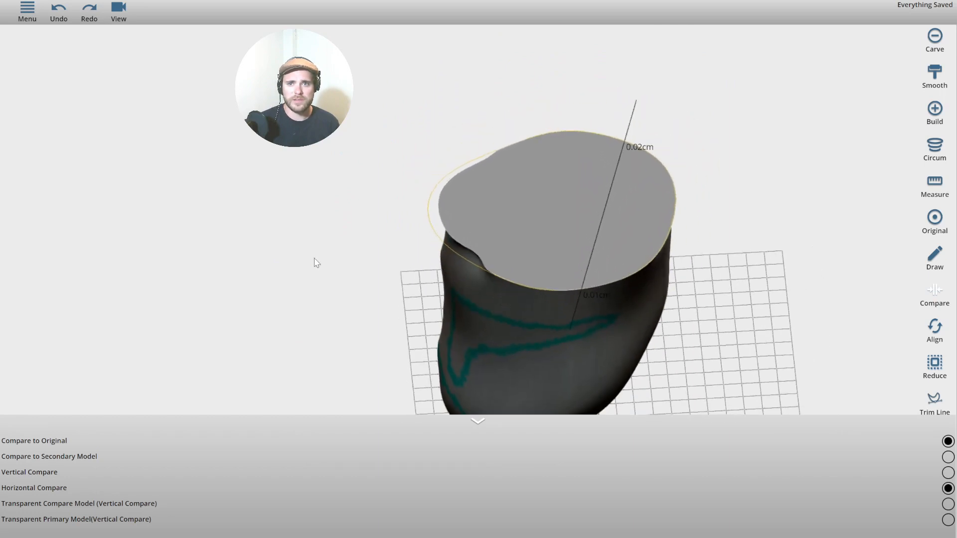
right_drag(315, 259, 296, 207)
drag(297, 207, 316, 228)
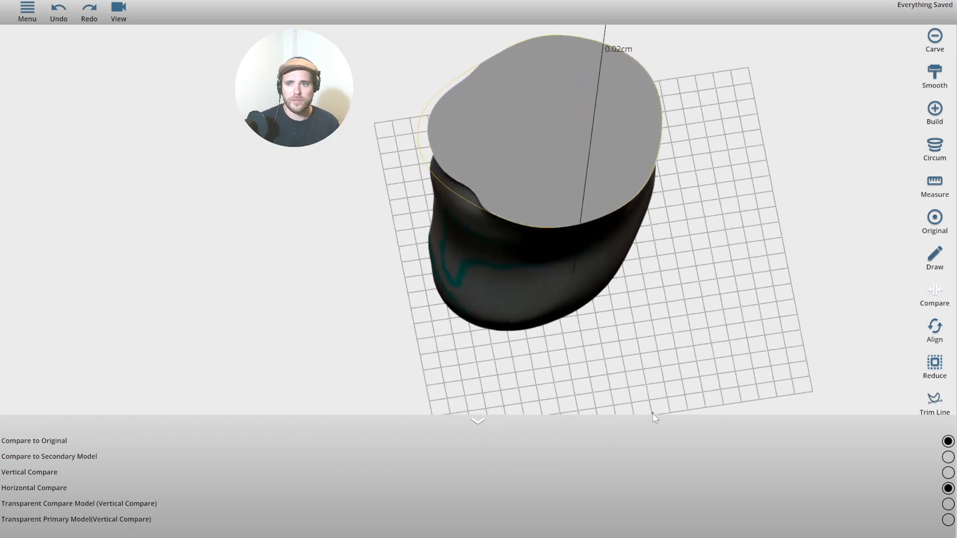
click(948, 504)
mouse_move(339, 271)
mouse_down()
mouse_move(295, 207)
mouse_move(364, 163)
mouse_move(336, 175)
mouse_move(327, 207)
mouse_move(630, 221)
mouse_move(337, 194)
mouse_up()
drag(716, 181, 818, 196)
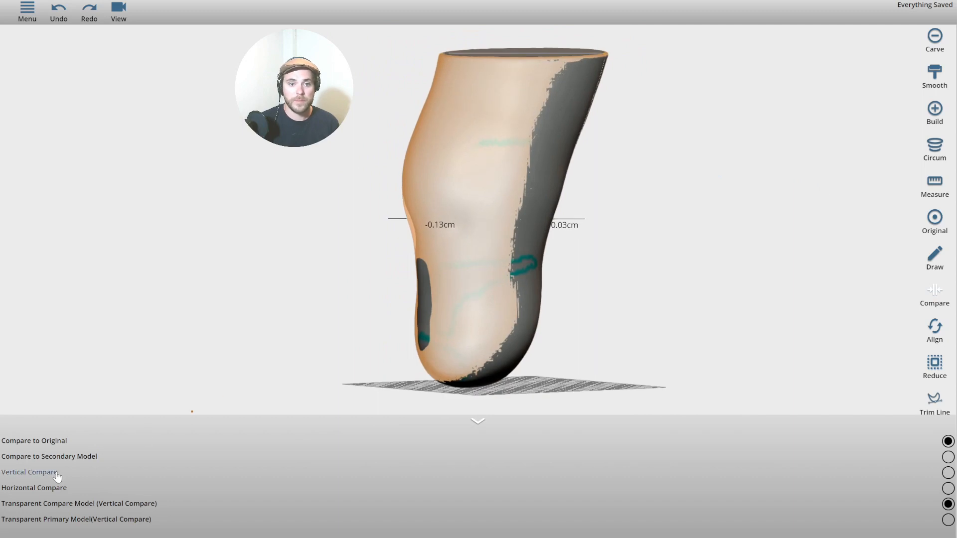
click(948, 520)
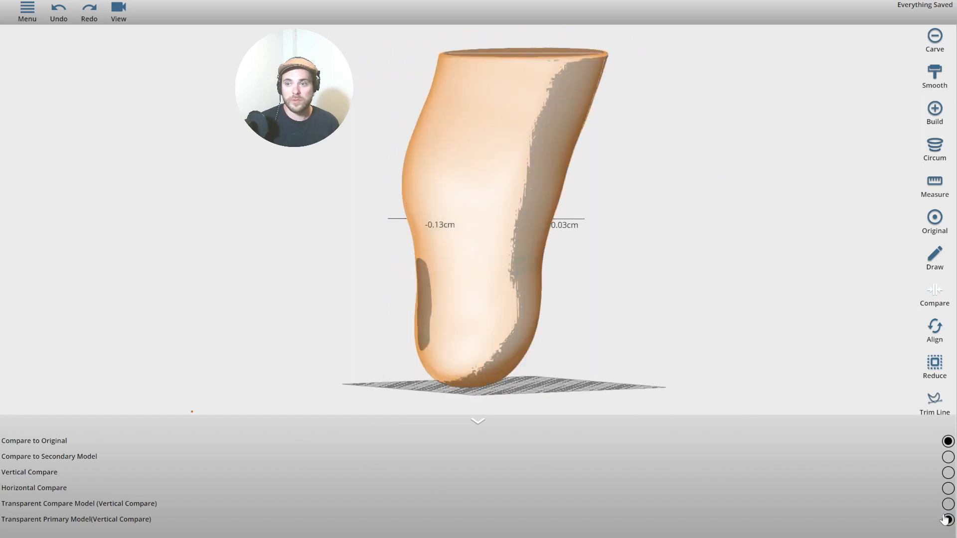
click(947, 505)
click(117, 10)
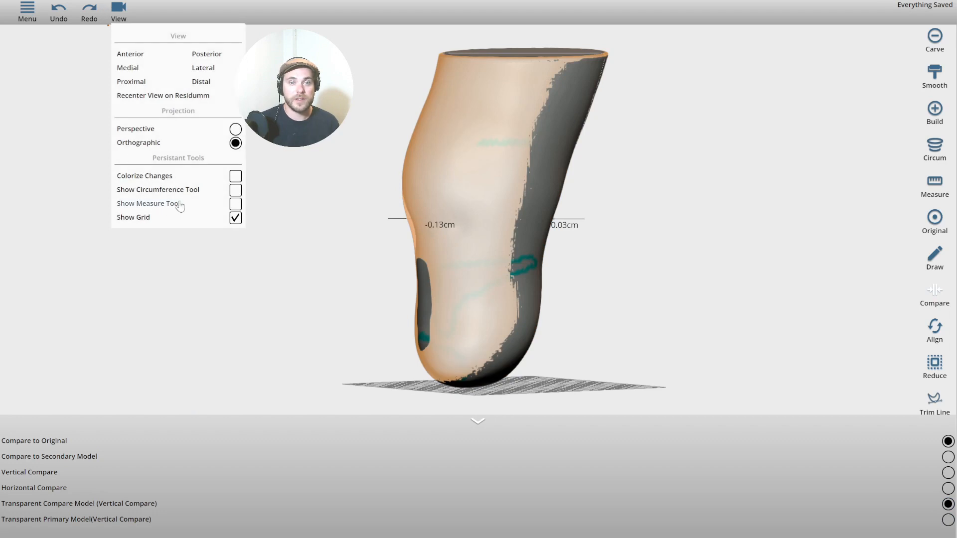
click(307, 178)
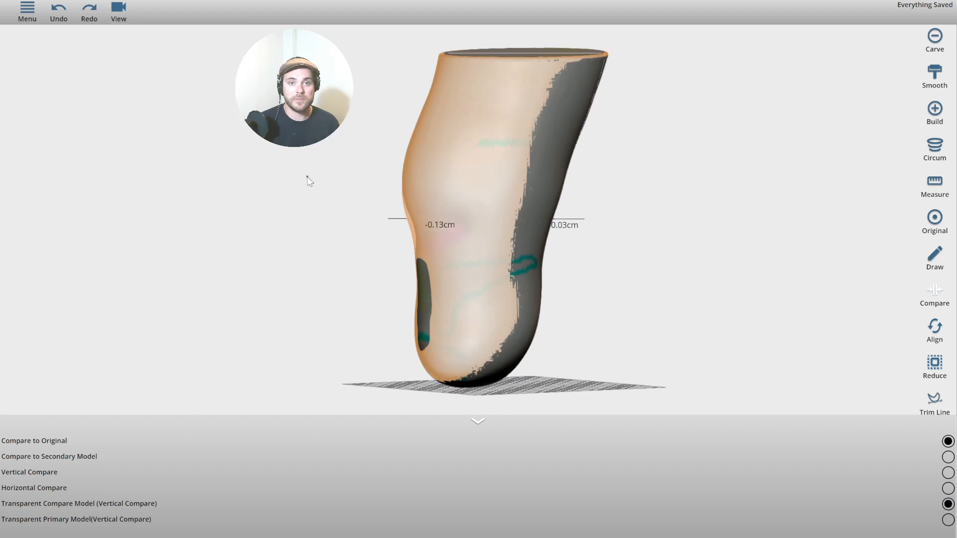
Try a smoothing stroke on the lower-left limb, then undo the trial changes.
click(947, 148)
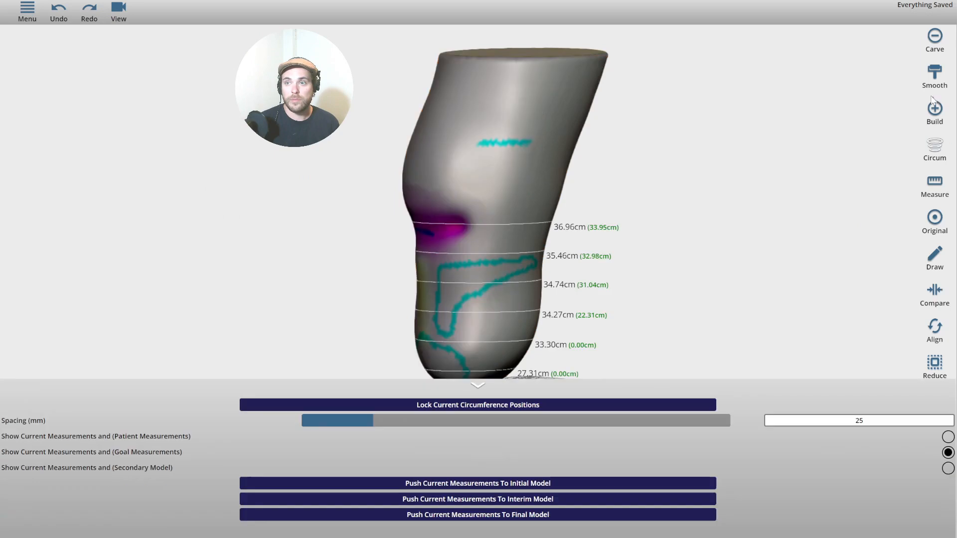
click(937, 111)
drag(597, 223, 876, 220)
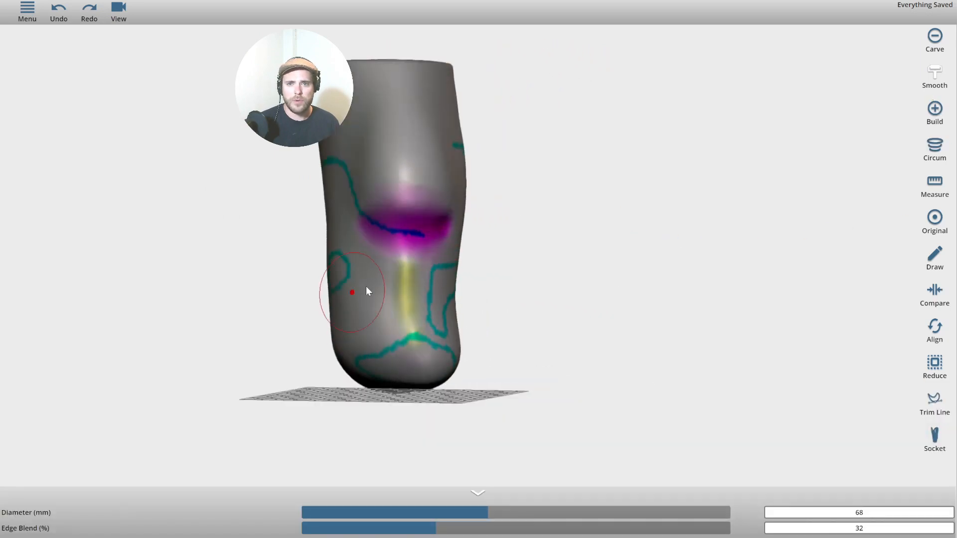
scroll(366, 286, up, 5)
scroll(343, 199, up, 5)
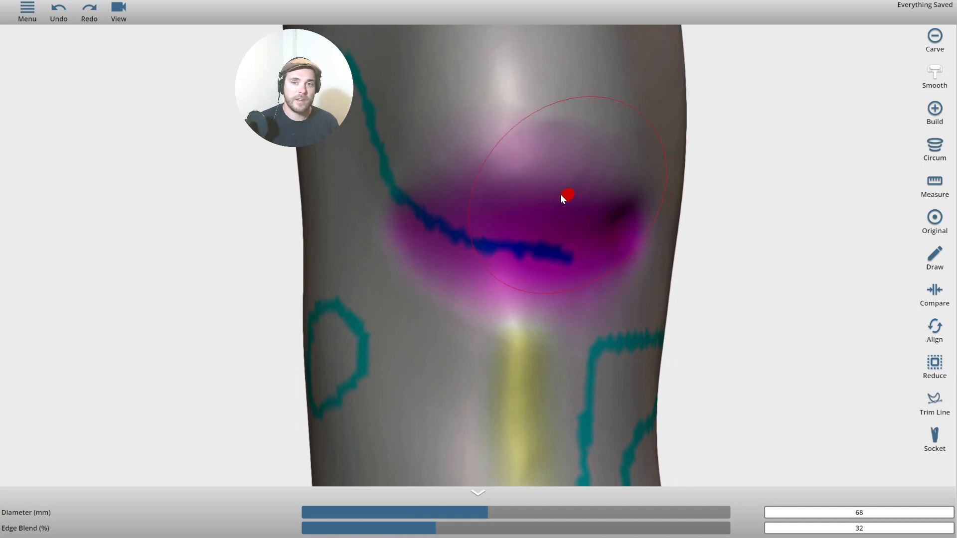
scroll(742, 263, down, 2)
scroll(741, 259, up, 2)
middle_drag(735, 214, 703, 94)
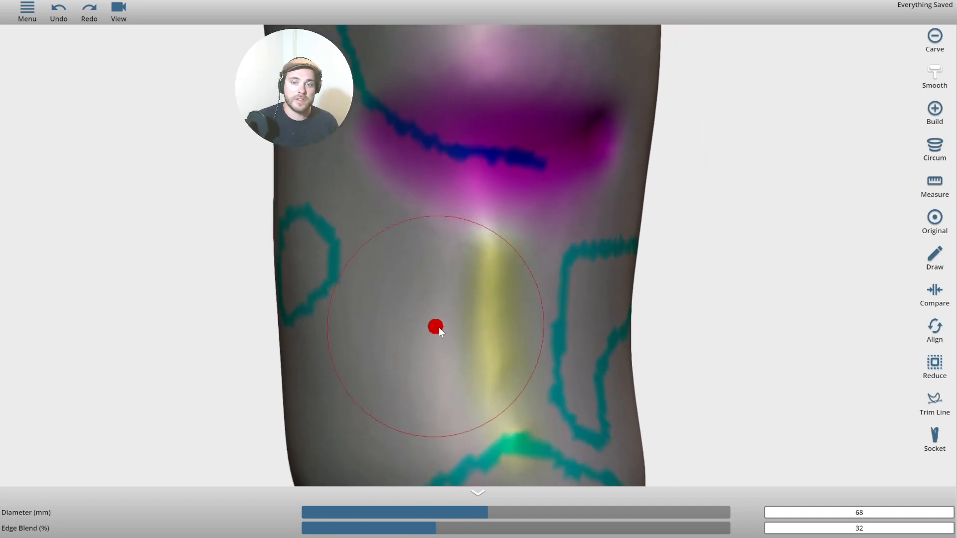
middle_drag(538, 418, 520, 252)
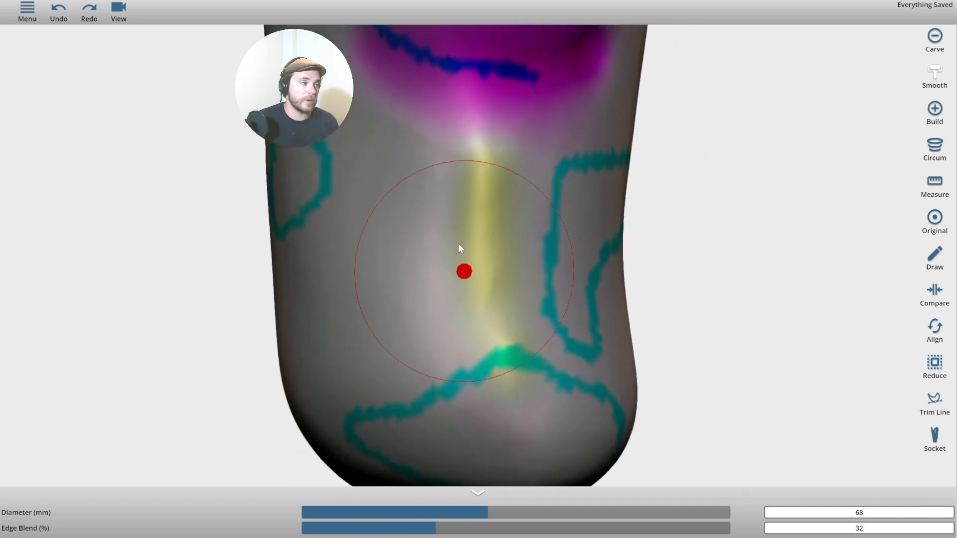
scroll(473, 280, down, 3)
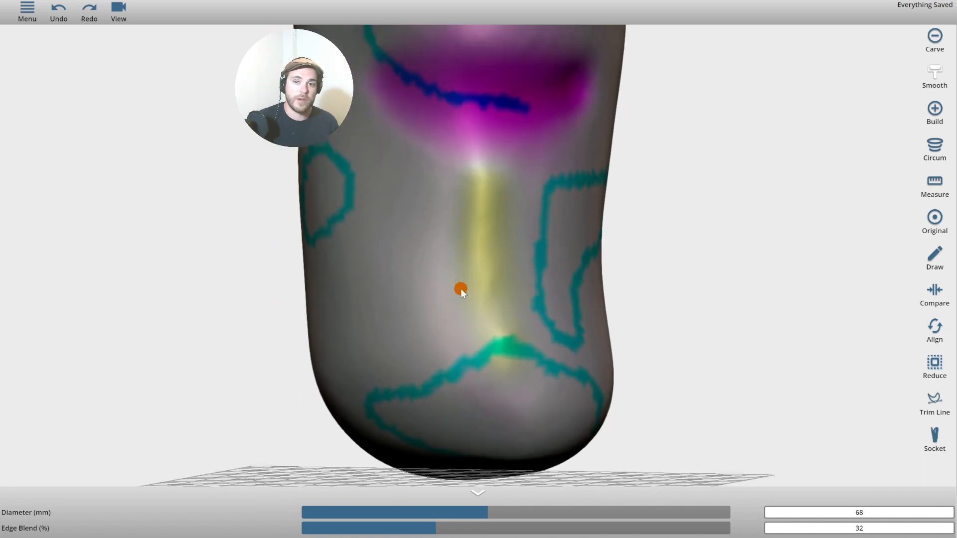
click(401, 329)
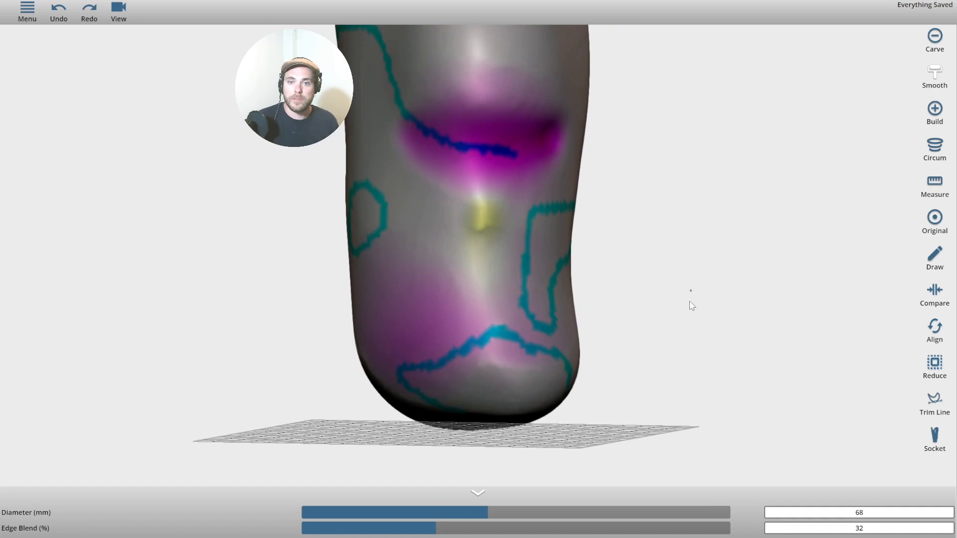
click(57, 20)
click(57, 20)
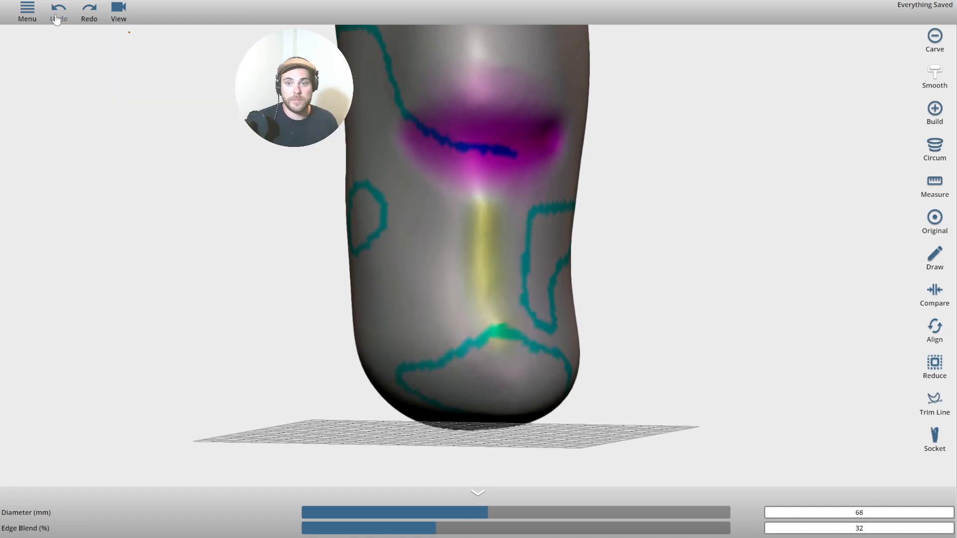
Restore the front's yellow and purple regions with the Original brush (20 mm, 10% blend), undoing the last stroke.
click(937, 227)
drag(849, 221, 780, 211)
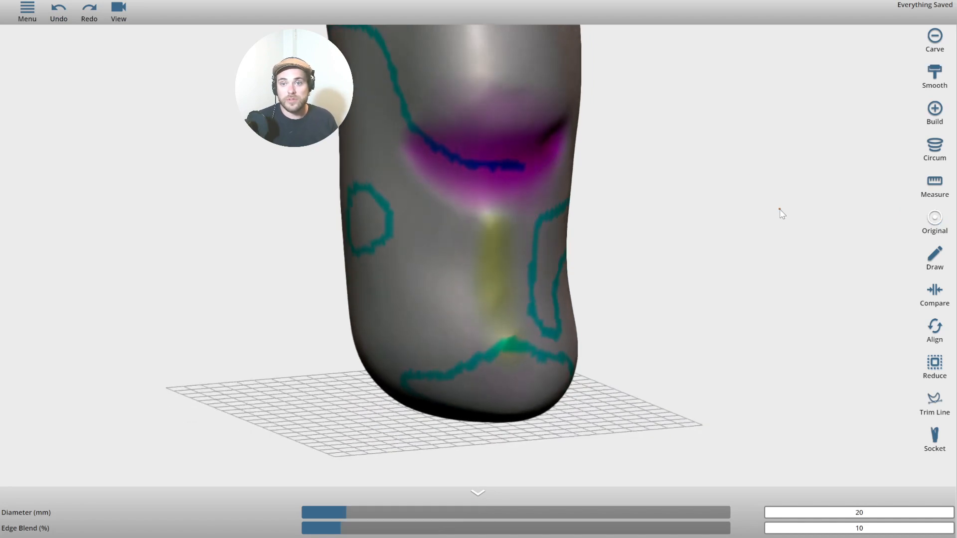
drag(478, 245, 474, 258)
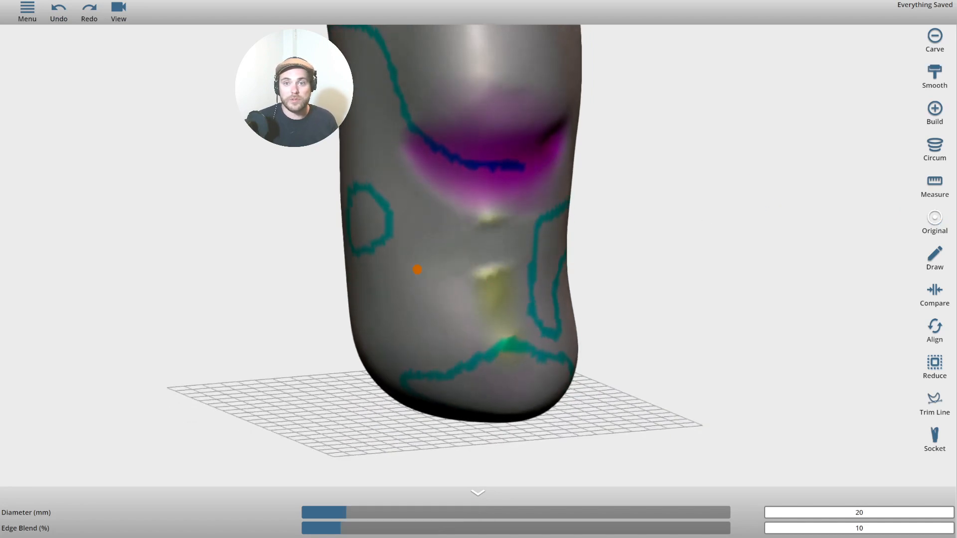
mouse_move(418, 270)
mouse_down()
mouse_move(498, 267)
mouse_move(498, 347)
mouse_up()
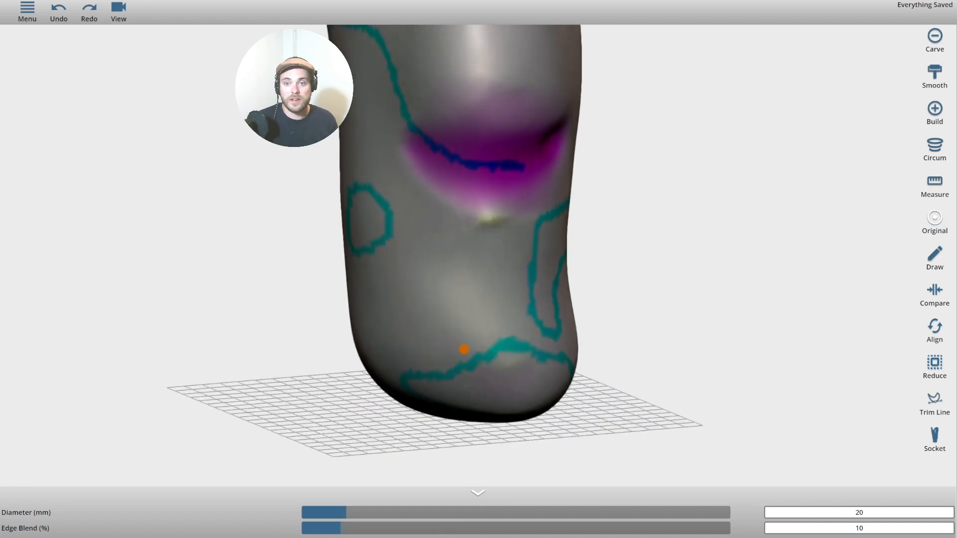
mouse_move(466, 257)
mouse_down()
mouse_move(513, 180)
mouse_move(491, 147)
mouse_move(518, 124)
mouse_up()
mouse_move(451, 152)
mouse_down()
mouse_move(444, 124)
mouse_move(475, 164)
mouse_move(539, 105)
mouse_move(455, 92)
mouse_move(596, 123)
mouse_up()
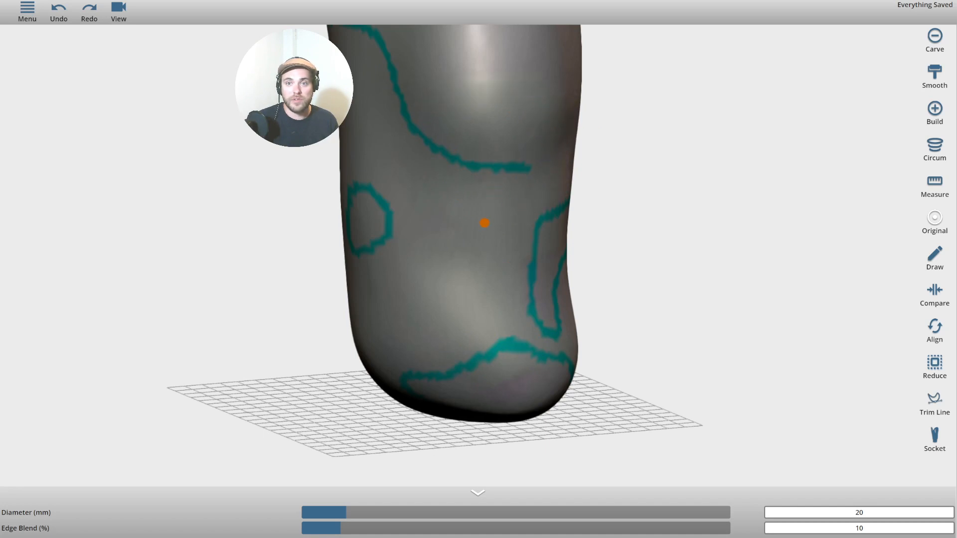
drag(708, 220, 545, 205)
click(53, 16)
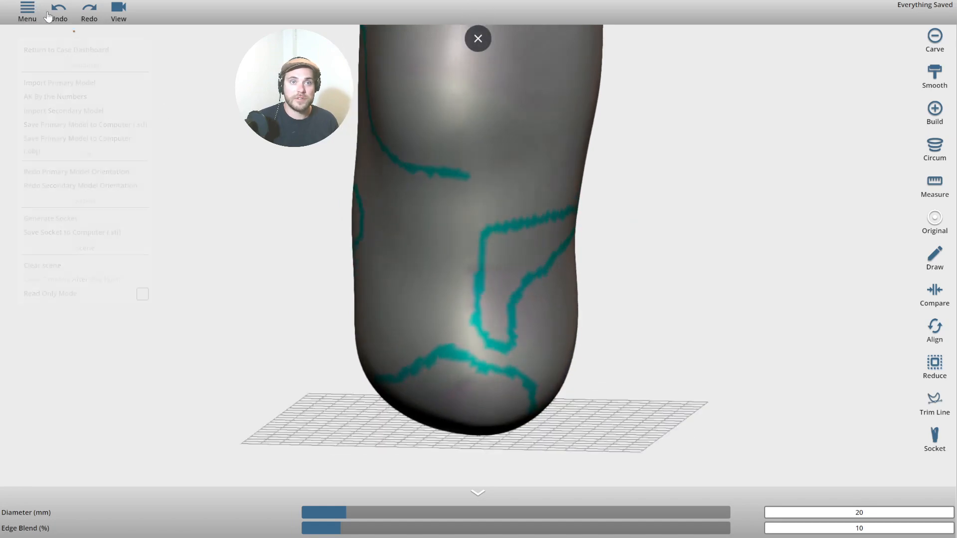
drag(174, 149, 165, 213)
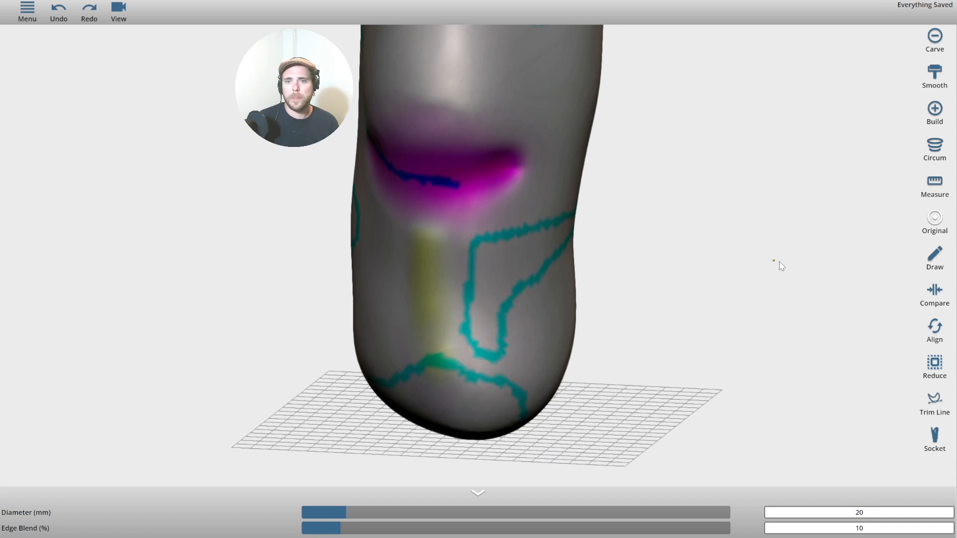
scroll(783, 263, down, 4)
drag(785, 263, 816, 249)
scroll(621, 237, up, 5)
drag(693, 272, 901, 156)
Set the Build brush to 24 mm and try a knee ridge stroke, then undo it.
click(936, 113)
drag(850, 133, 865, 205)
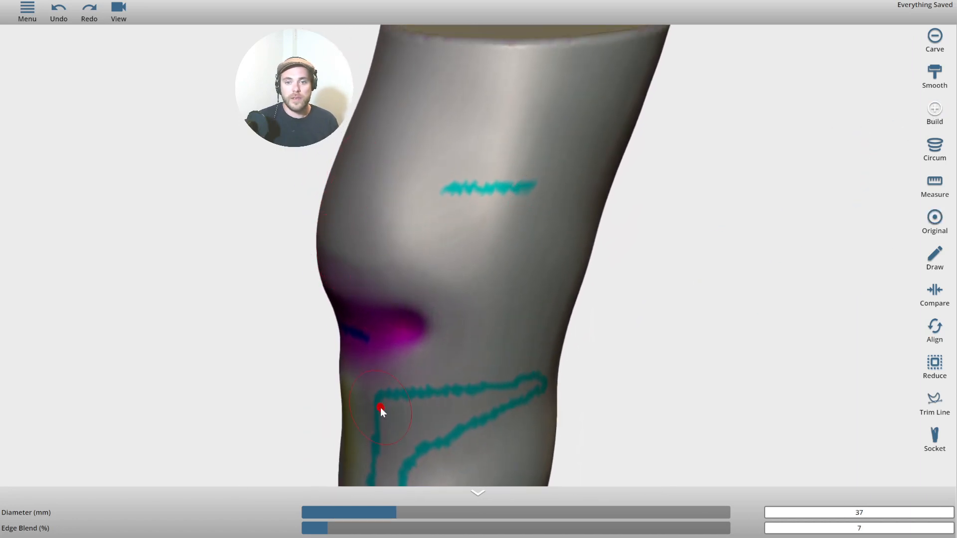
drag(397, 512, 358, 513)
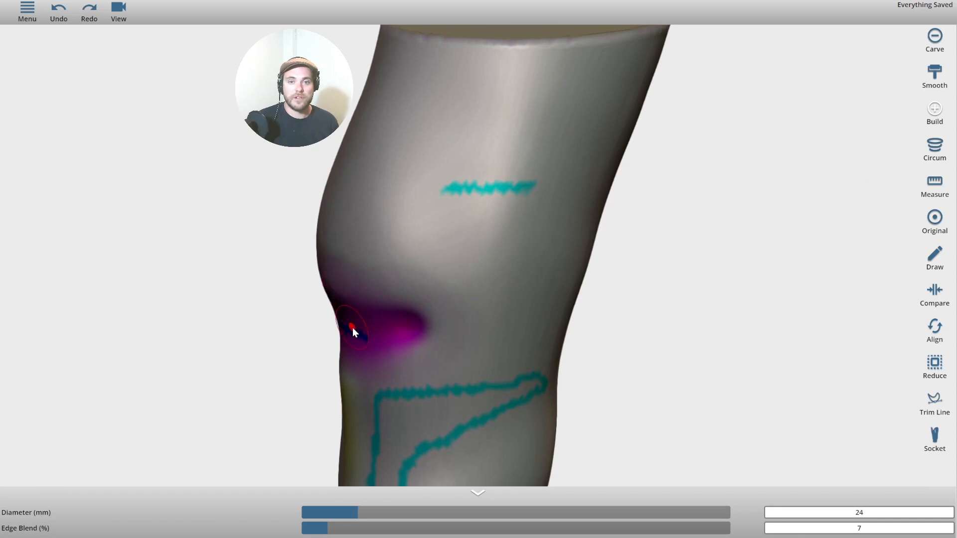
mouse_move(364, 323)
mouse_down()
mouse_move(423, 234)
mouse_move(499, 205)
mouse_move(533, 206)
mouse_up()
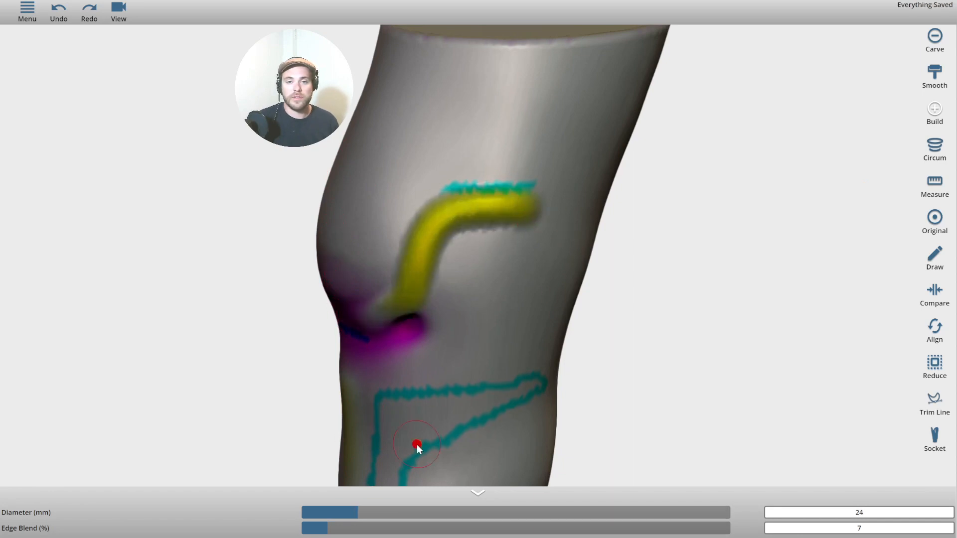
click(119, 13)
click(59, 11)
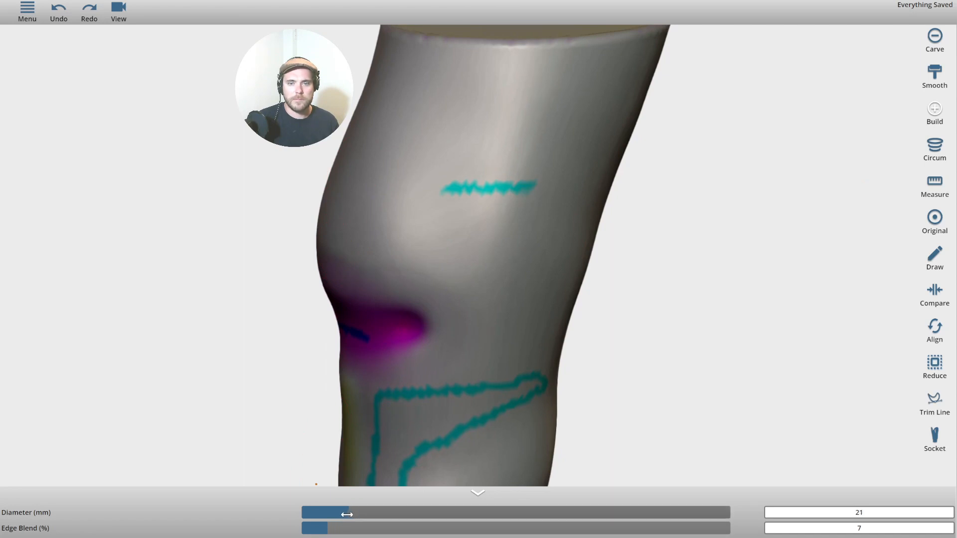
With edge blend at 27%, build up a band along the upper cyan trim line.
drag(328, 528, 415, 528)
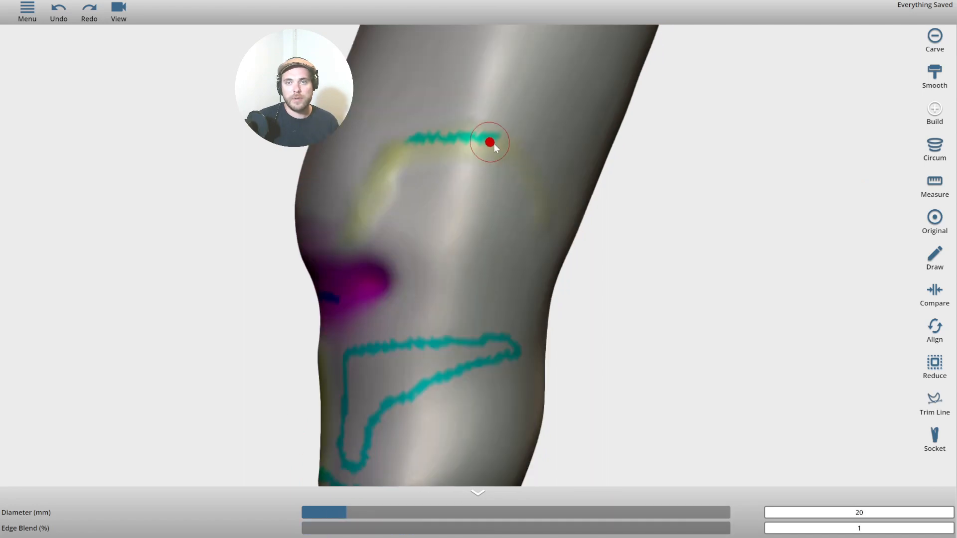
drag(489, 85, 545, 205)
mouse_move(616, 324)
right_down()
mouse_move(560, 326)
mouse_move(382, 212)
mouse_move(341, 199)
right_up()
mouse_move(284, 175)
mouse_down()
mouse_move(389, 147)
mouse_move(459, 239)
mouse_up()
right_drag(670, 257, 429, 195)
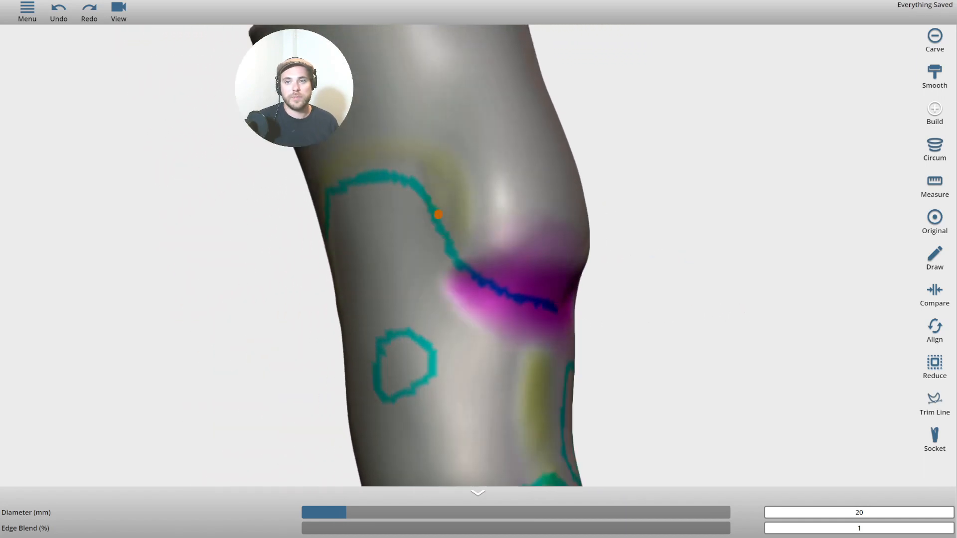
mouse_move(440, 217)
mouse_down()
mouse_move(543, 314)
mouse_move(568, 314)
mouse_move(512, 300)
mouse_move(450, 202)
mouse_up()
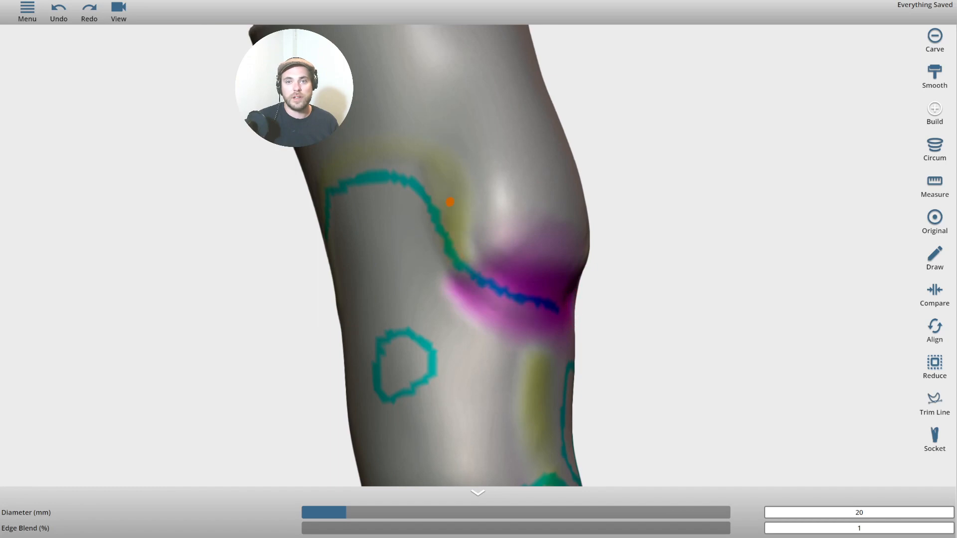
Turn the knee's purple region to face front and open the limb alignment controls.
right_drag(319, 196, 788, 297)
scroll(788, 297, down, 3)
middle_drag(728, 285, 710, 264)
right_drag(711, 268, 916, 305)
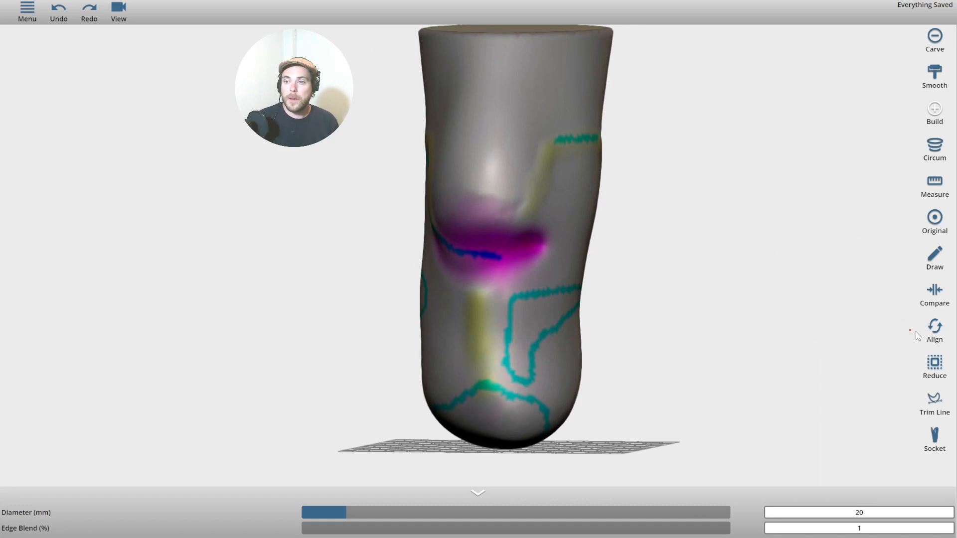
right_drag(797, 279, 837, 277)
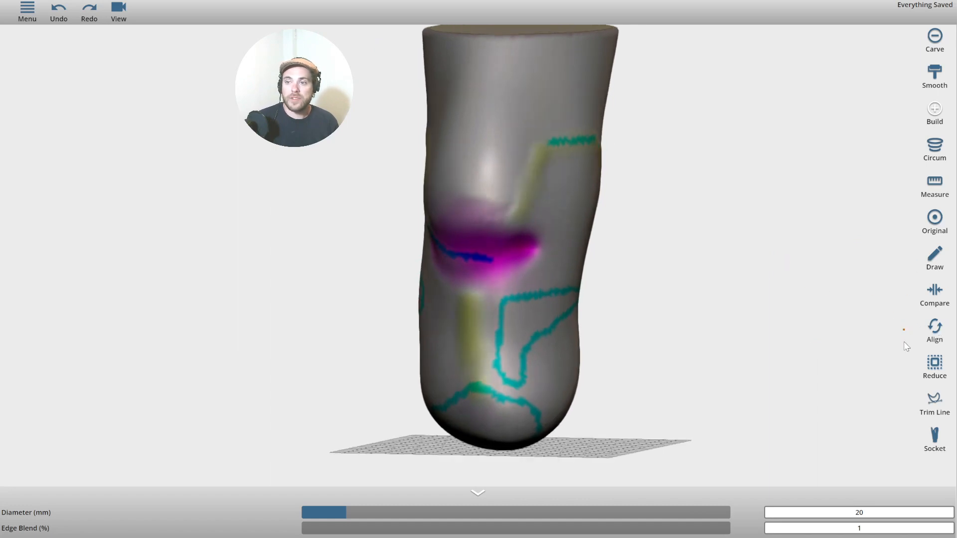
right_drag(904, 343, 955, 358)
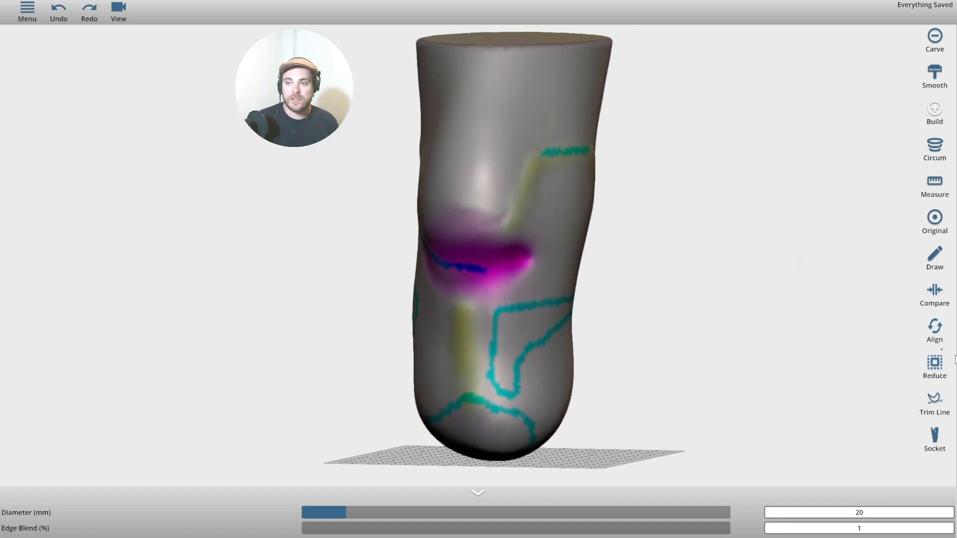
click(939, 330)
Align the limb at sagittal -1, coronal 1, transverse -6, A/P -21 mm and M/L -3 mm.
right_drag(797, 297, 683, 288)
scroll(680, 290, up, 1)
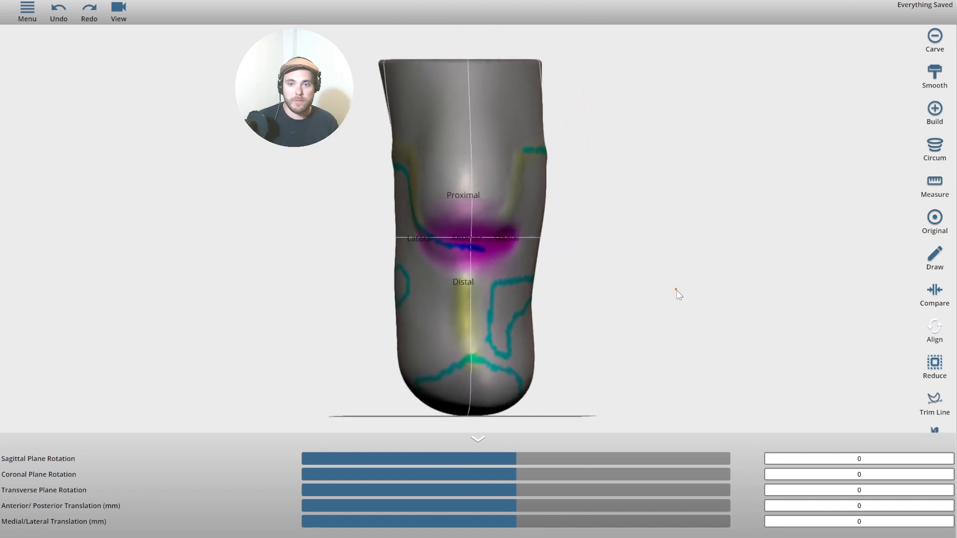
drag(529, 460, 537, 490)
drag(711, 317, 577, 277)
click(494, 490)
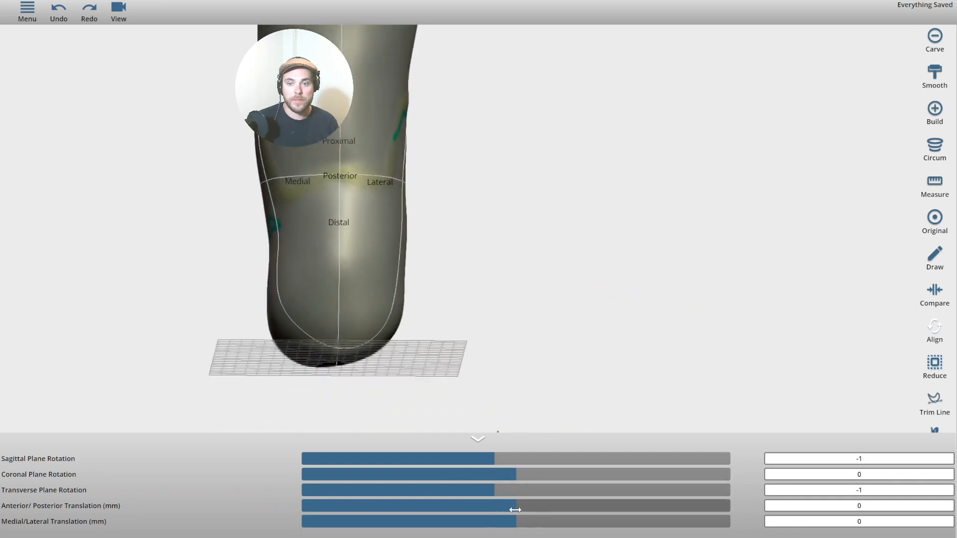
drag(514, 506, 447, 506)
click(387, 490)
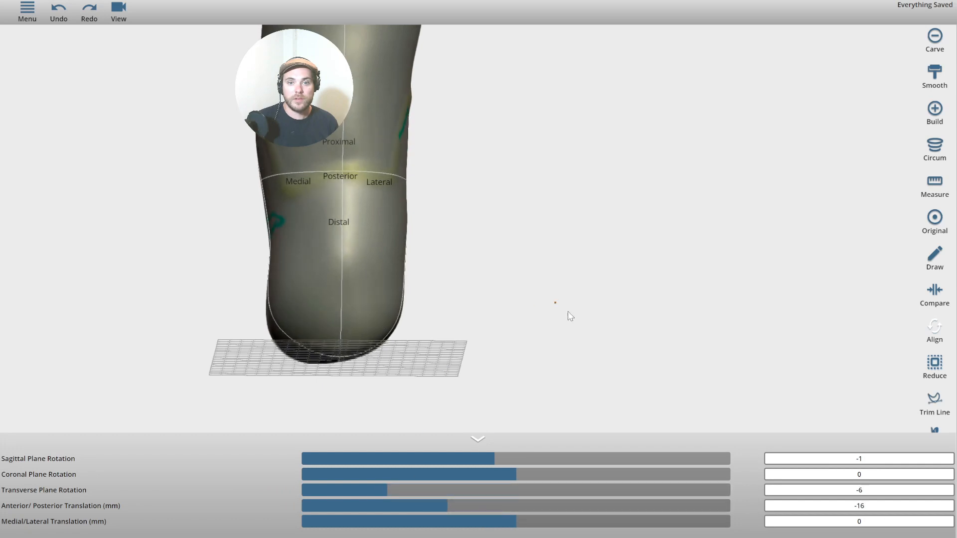
drag(571, 316, 914, 331)
drag(367, 501, 421, 502)
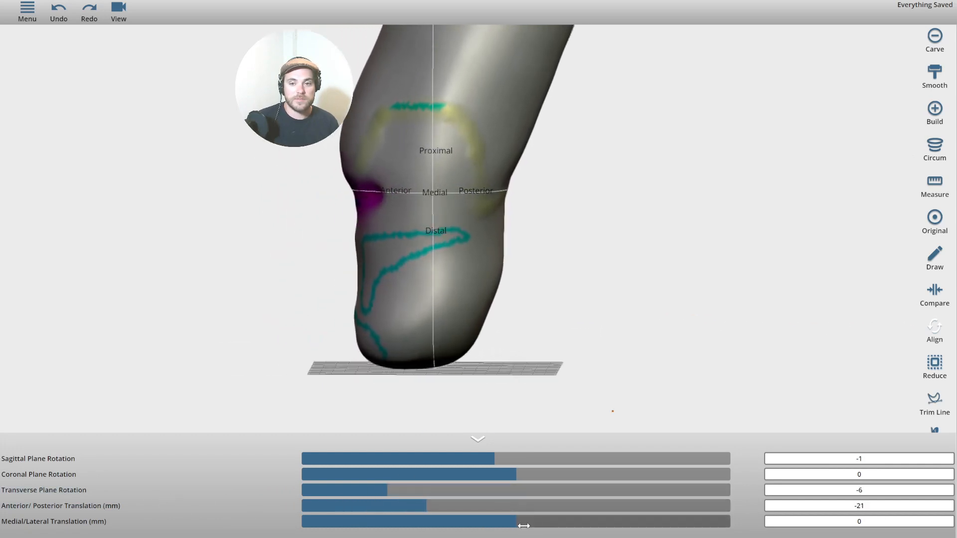
mouse_move(521, 522)
mouse_down()
mouse_move(474, 522)
mouse_move(528, 523)
mouse_move(503, 522)
mouse_up()
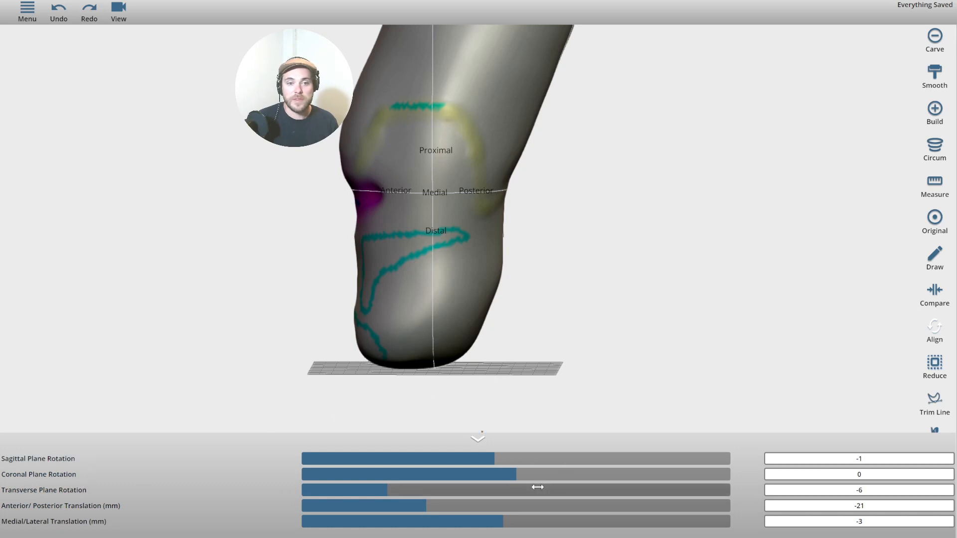
drag(517, 474, 538, 474)
Collapse the alignment panel and zoom out to a raised three-quarter view of the whole leg.
drag(238, 317, 567, 387)
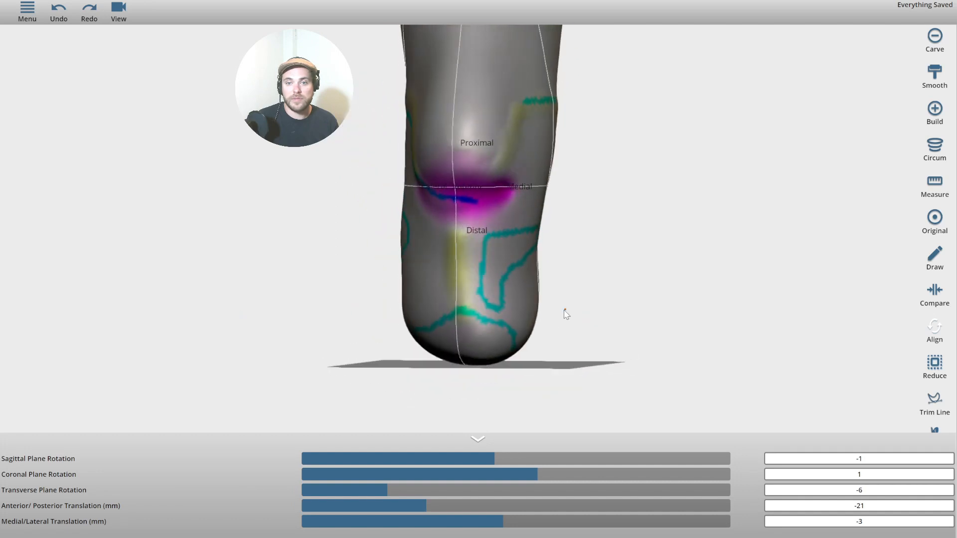
drag(637, 316, 588, 295)
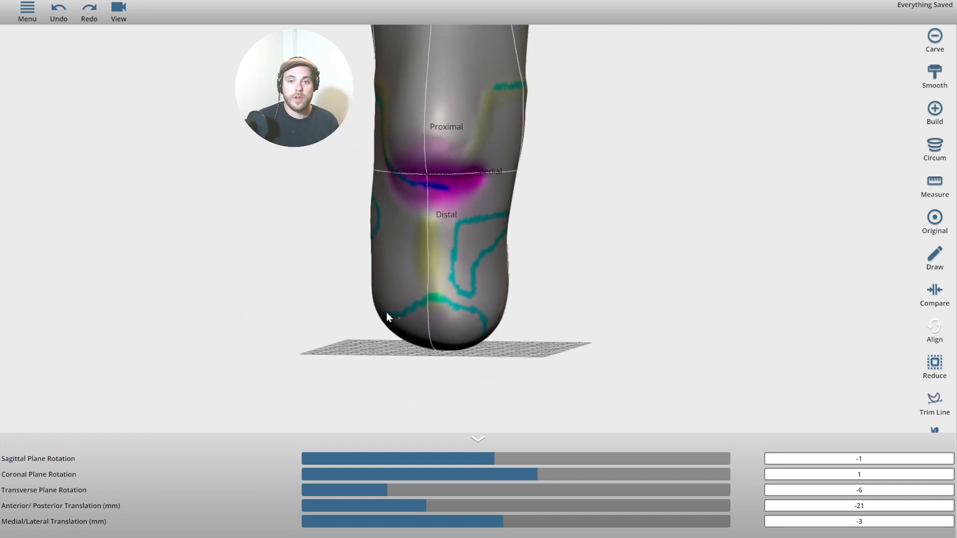
drag(631, 352, 703, 247)
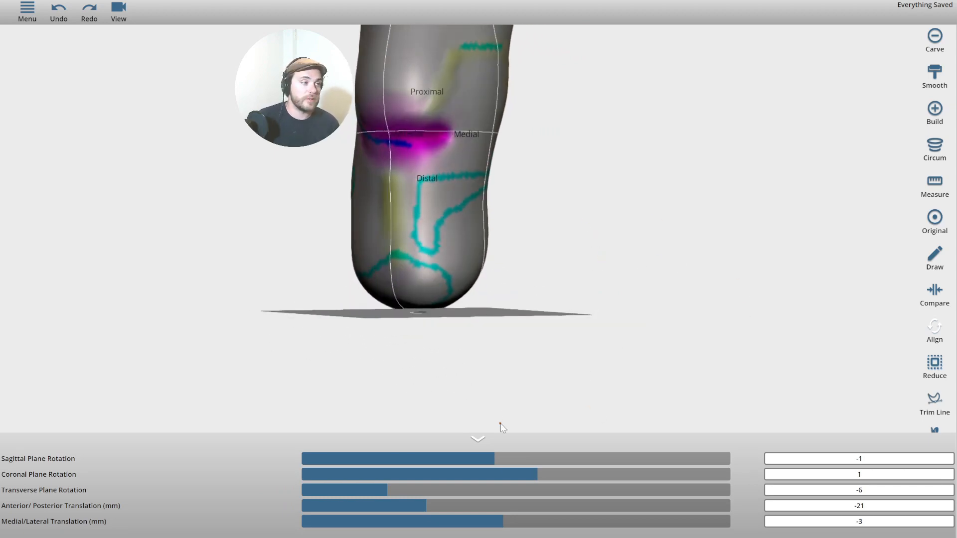
drag(570, 331, 698, 374)
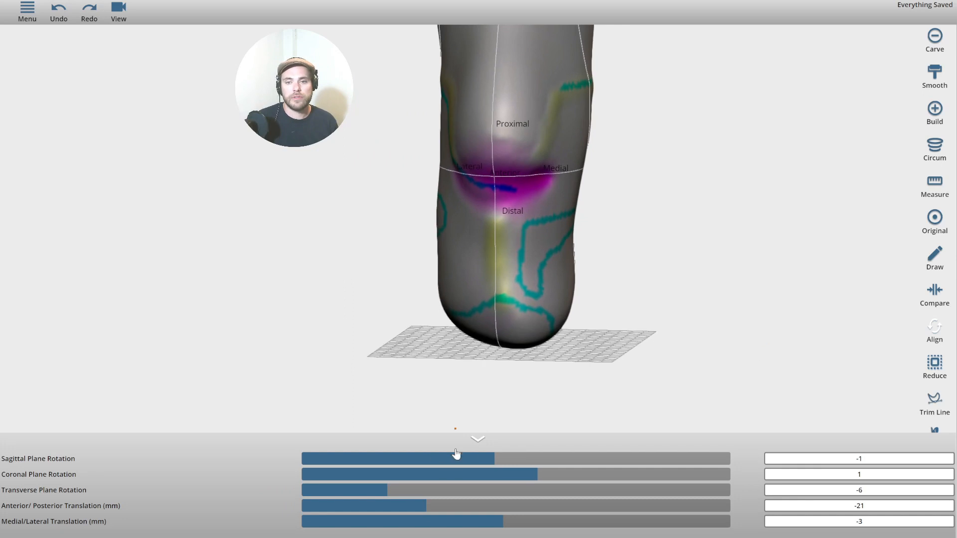
click(481, 439)
drag(833, 308, 749, 347)
scroll(833, 320, down, 3)
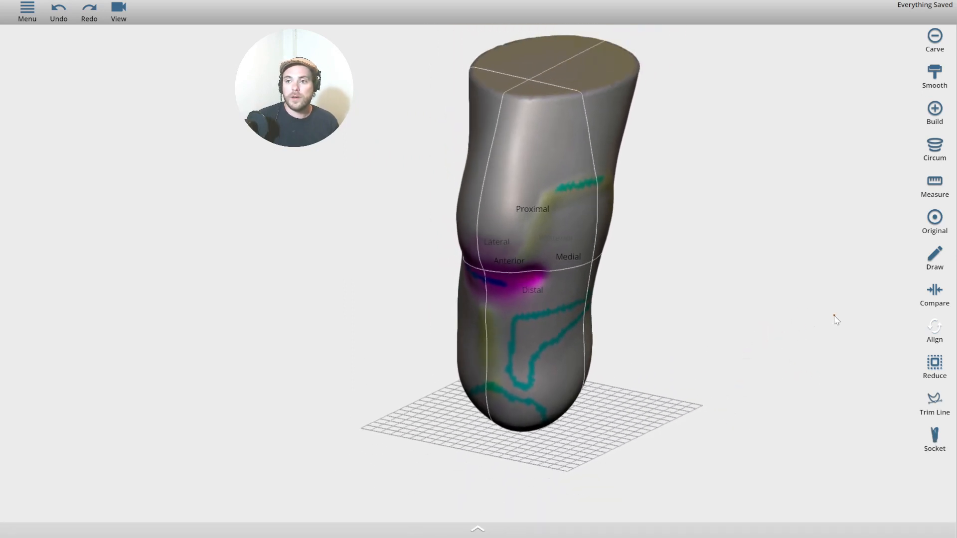
Set the Global Reduction slider to 3 percent, then collapse the reduction settings.
click(935, 366)
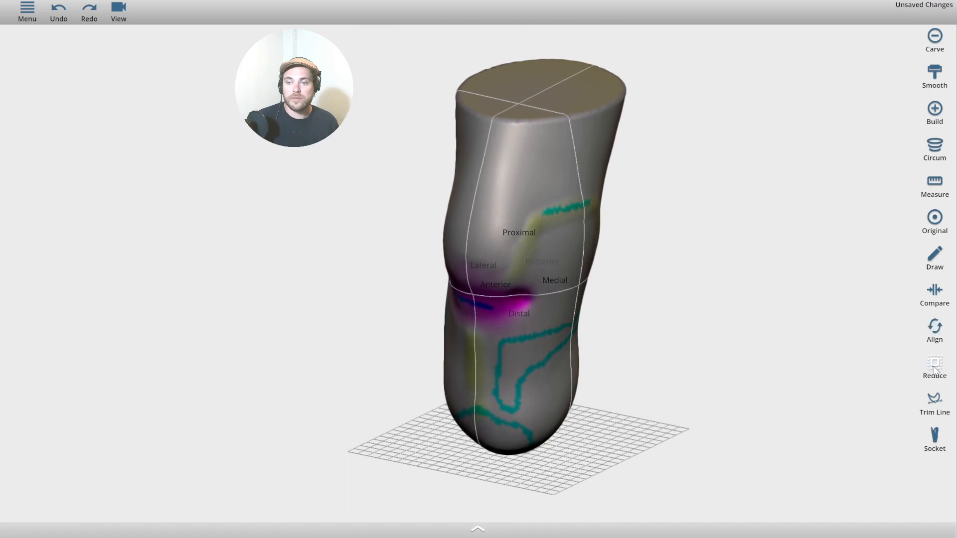
click(479, 530)
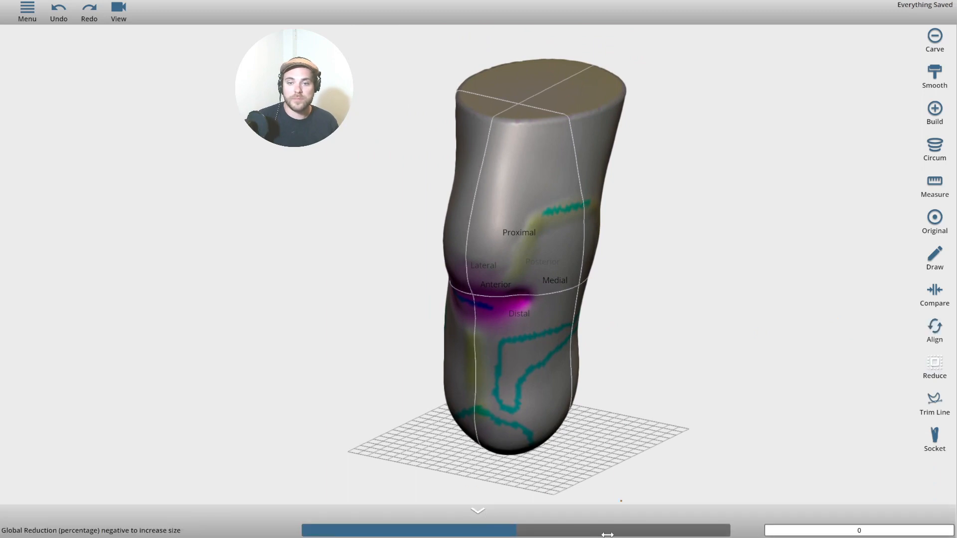
scroll(675, 256, up, 5)
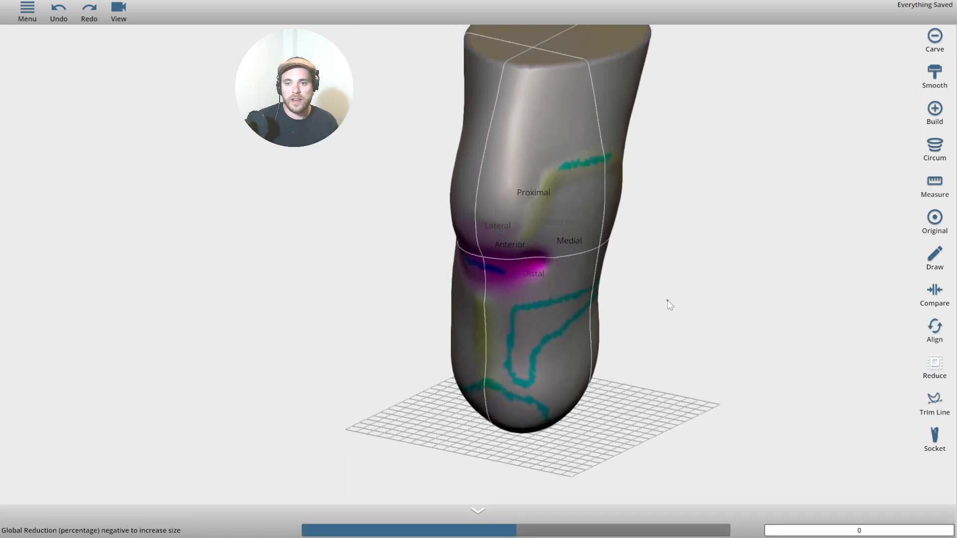
scroll(639, 299, down, 2)
drag(639, 344, 624, 333)
scroll(624, 334, up, 3)
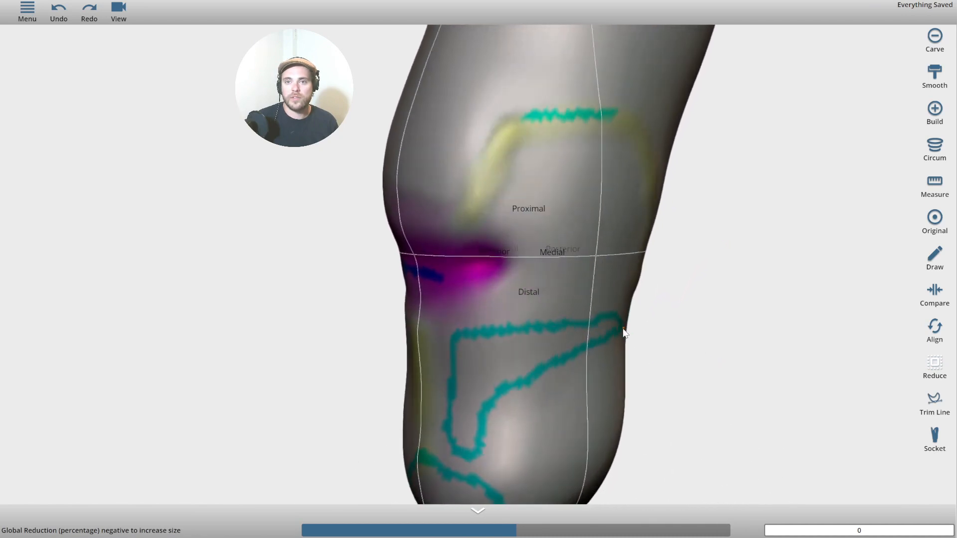
scroll(630, 336, down, 4)
drag(513, 532, 581, 531)
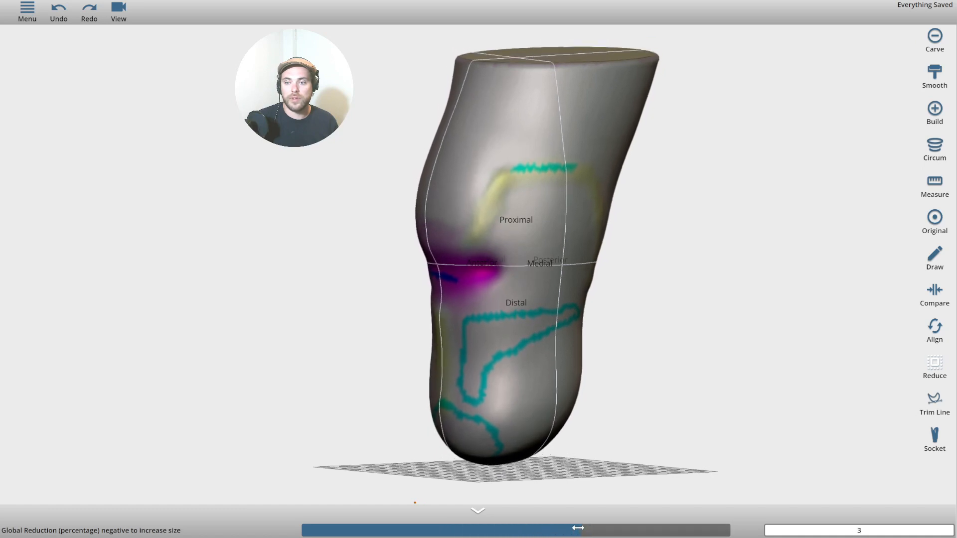
scroll(711, 358, up, 2)
scroll(699, 360, down, 2)
middle_drag(697, 357, 708, 290)
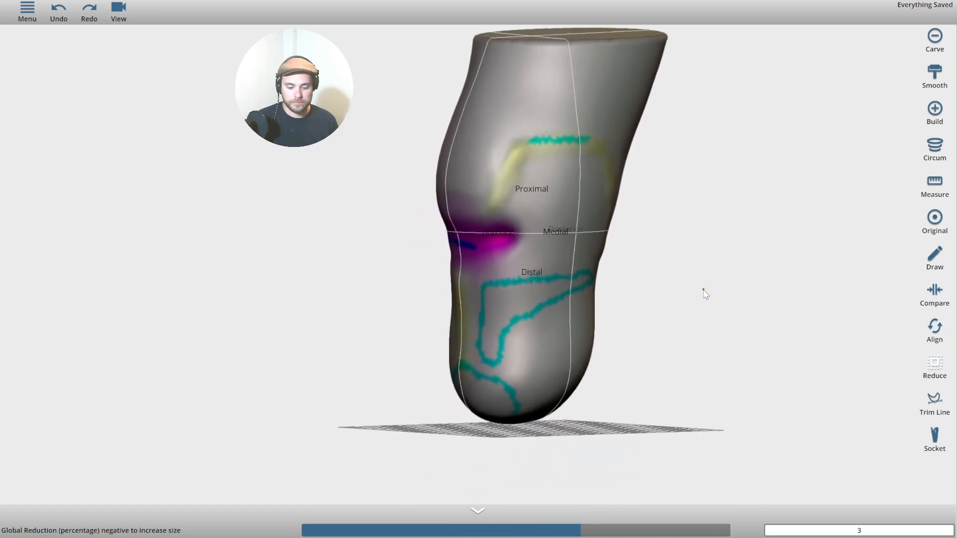
click(478, 514)
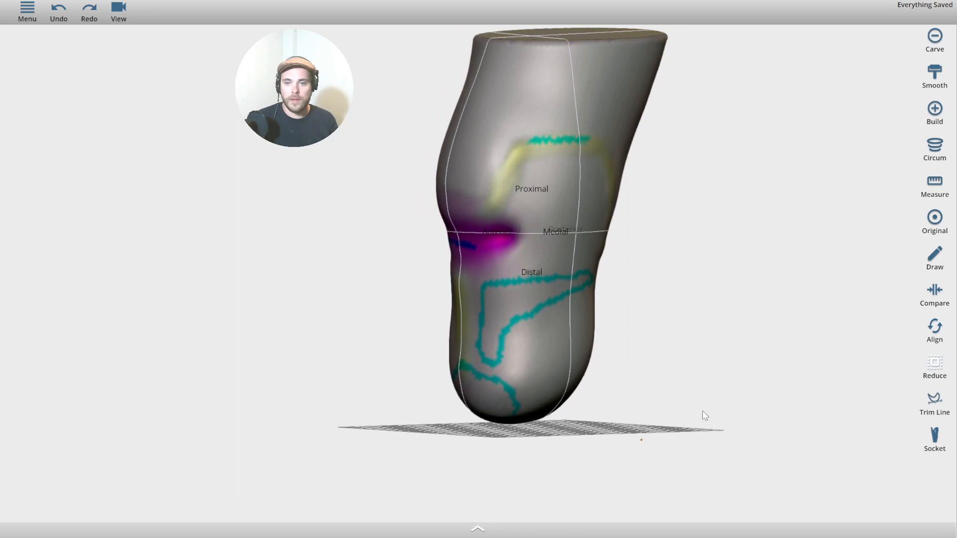
click(943, 410)
Shift the trim line along the leg and pull its first points up into a peak at the marking.
middle_drag(818, 304, 736, 310)
scroll(649, 277, up, 3)
middle_drag(643, 260, 638, 315)
scroll(638, 260, down, 3)
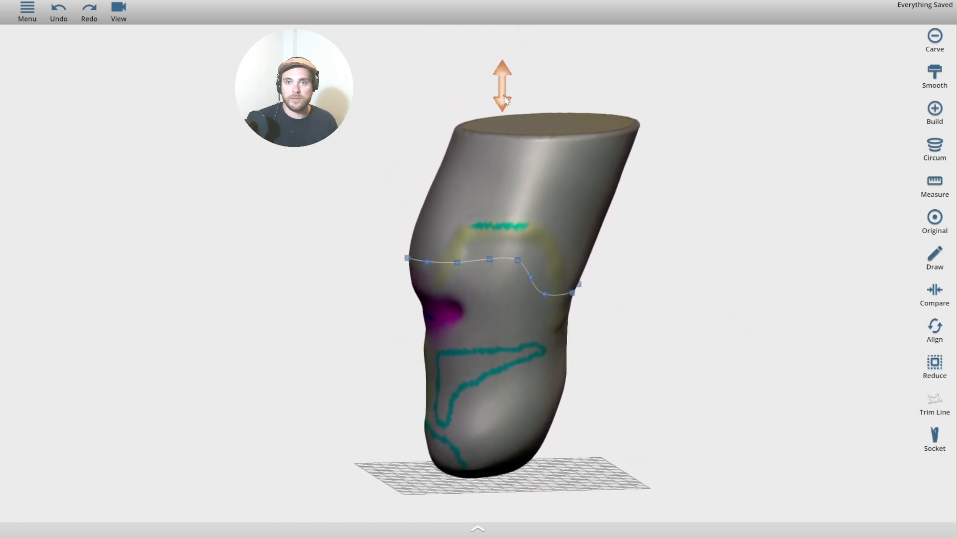
drag(505, 99, 505, 126)
scroll(532, 301, down, 4)
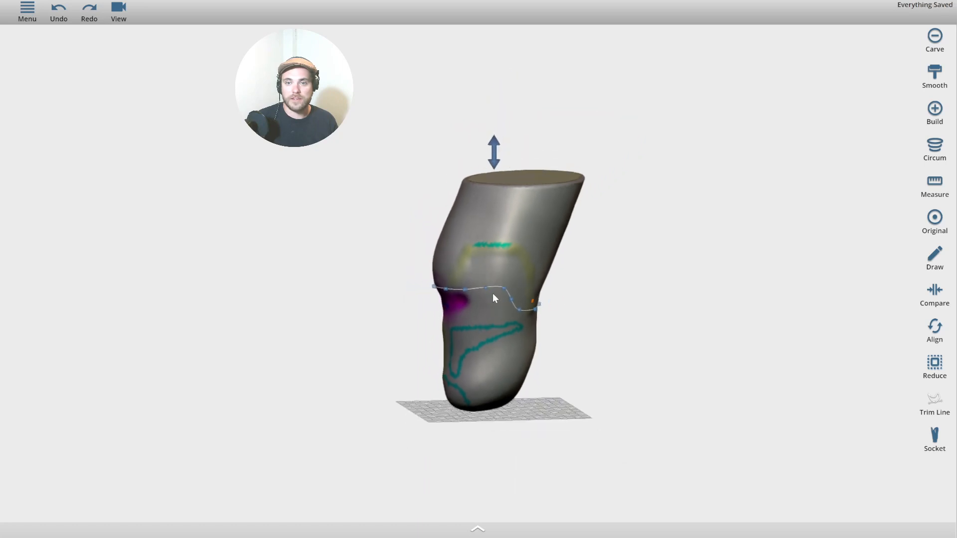
scroll(495, 298, up, 5)
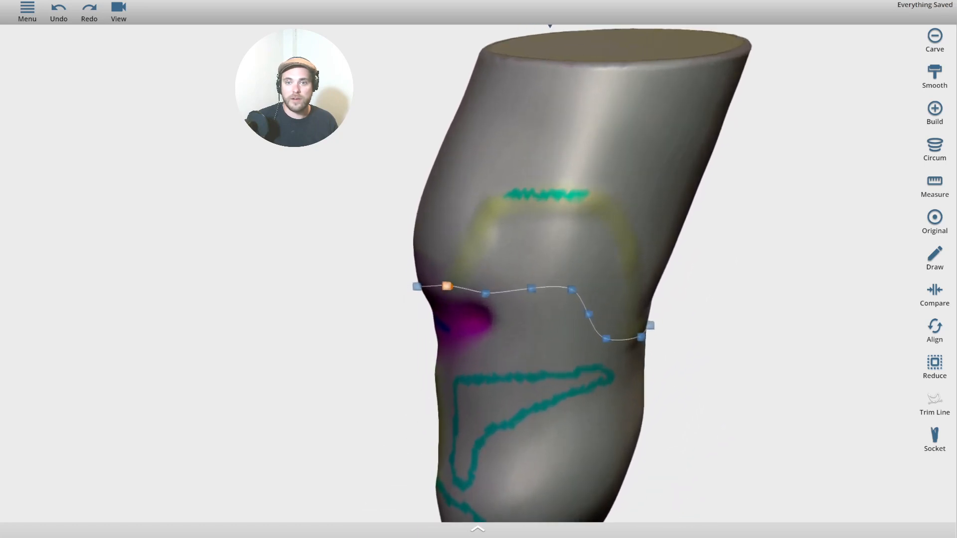
drag(487, 296, 480, 249)
drag(541, 291, 520, 206)
drag(571, 288, 584, 205)
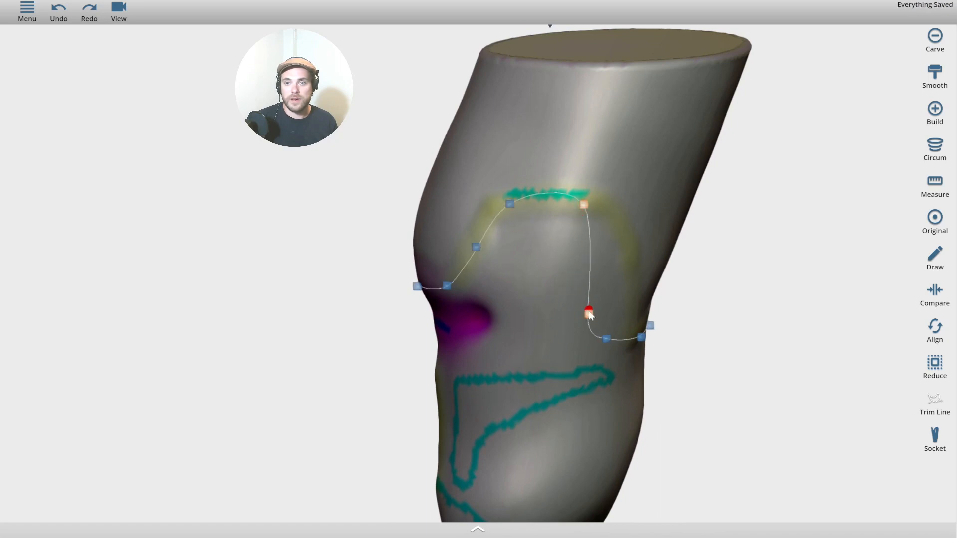
drag(589, 313, 632, 250)
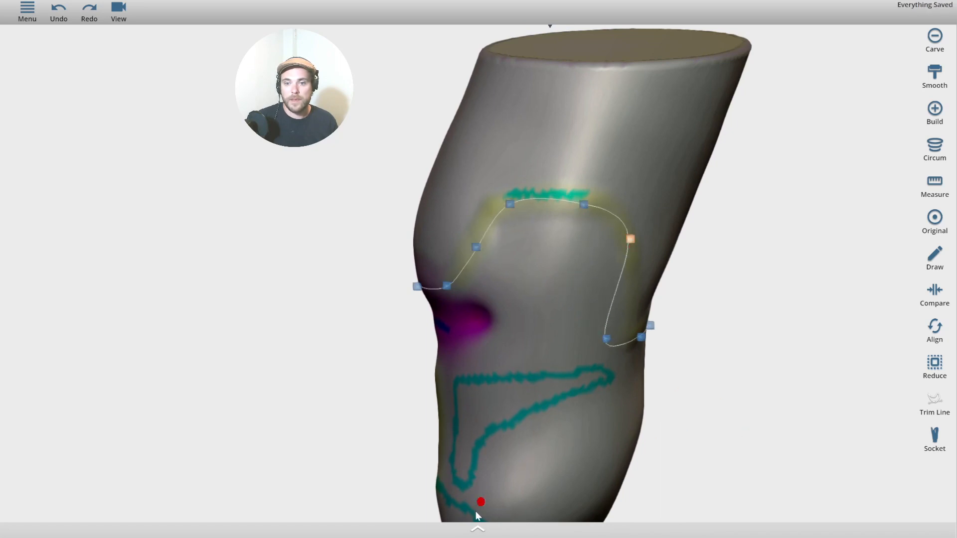
Show the control point options and raise the trim line points on the opposite side over the marking.
click(477, 530)
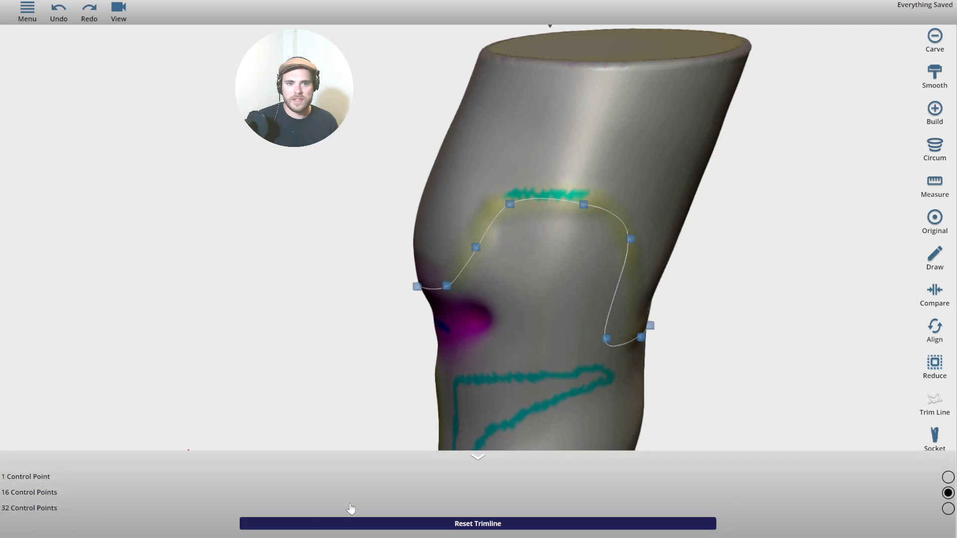
drag(302, 341, 408, 370)
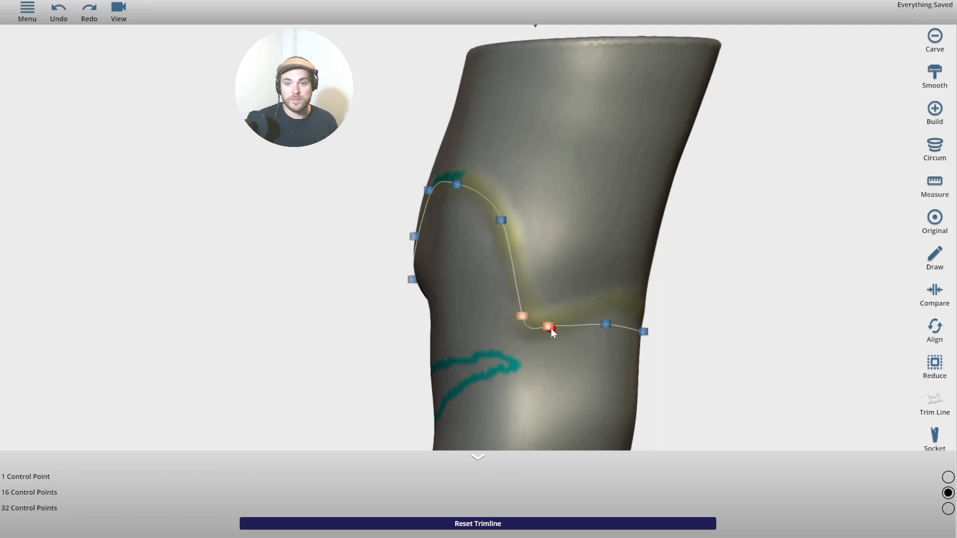
drag(549, 326, 622, 303)
drag(761, 319, 415, 319)
mouse_move(358, 341)
mouse_down()
mouse_move(353, 313)
mouse_move(359, 328)
mouse_up()
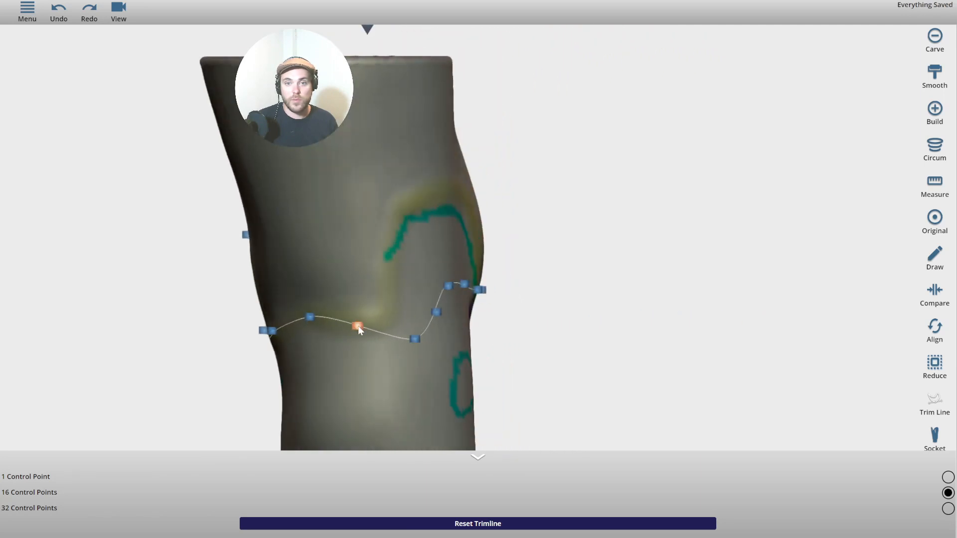
drag(417, 346, 396, 236)
drag(449, 287, 429, 194)
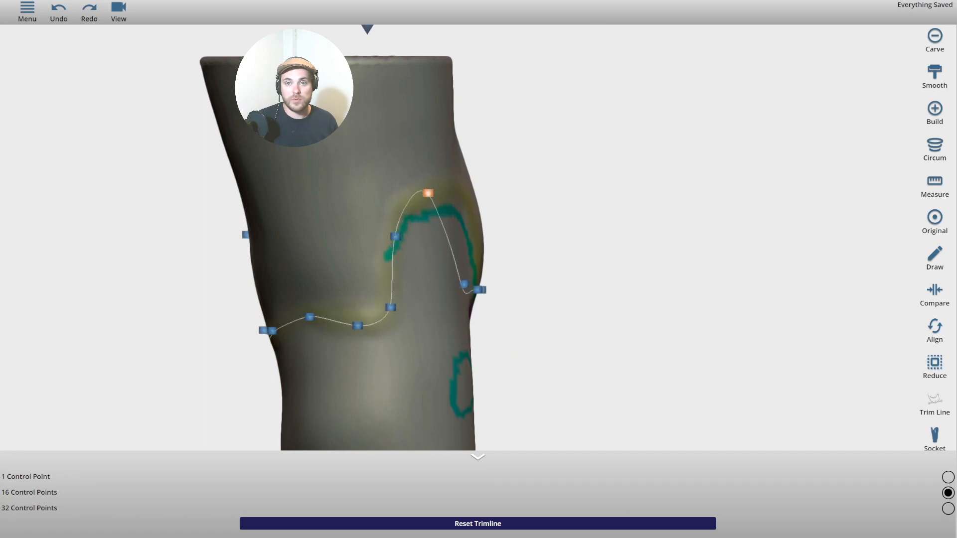
Refine the front and back trim line points so they follow the upper teal knee marking.
drag(604, 227, 435, 245)
drag(344, 300, 363, 203)
drag(393, 302, 397, 240)
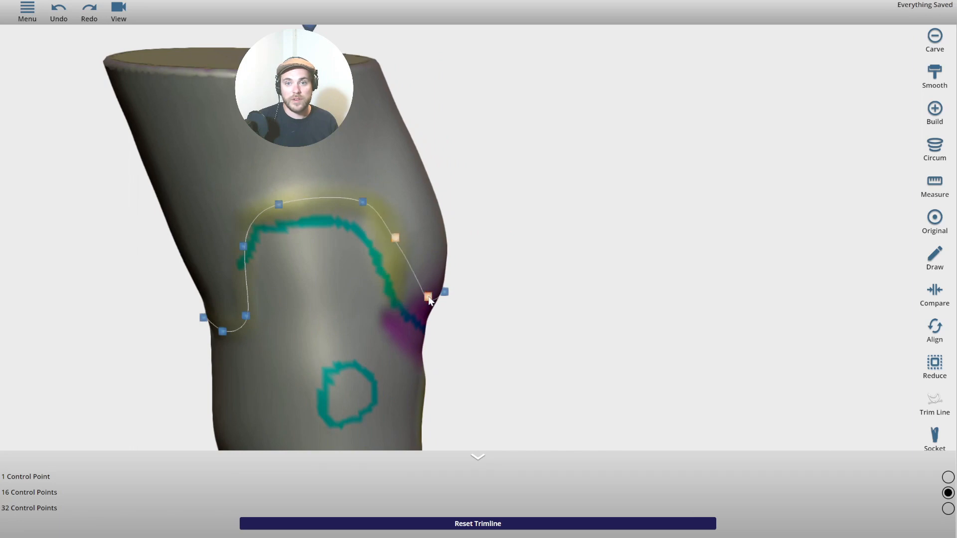
drag(429, 298, 398, 302)
drag(496, 321, 262, 293)
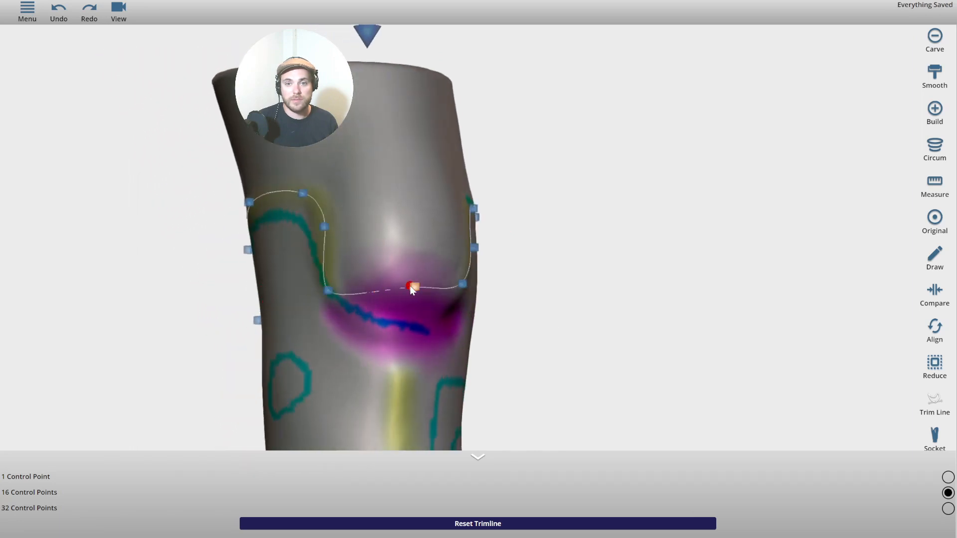
drag(410, 285, 394, 321)
drag(589, 352, 393, 311)
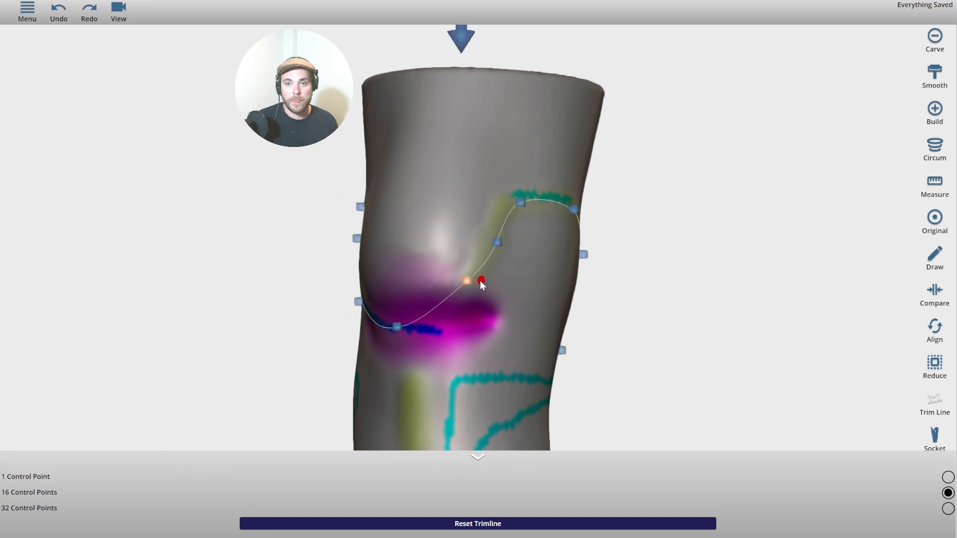
drag(470, 281, 466, 313)
drag(653, 296, 543, 289)
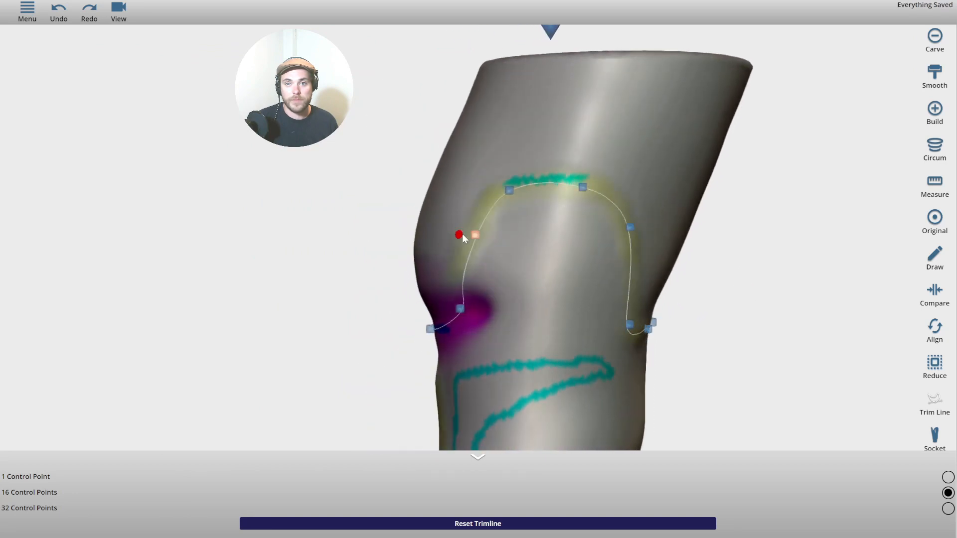
mouse_move(483, 238)
mouse_down()
mouse_move(466, 235)
mouse_move(474, 239)
mouse_up()
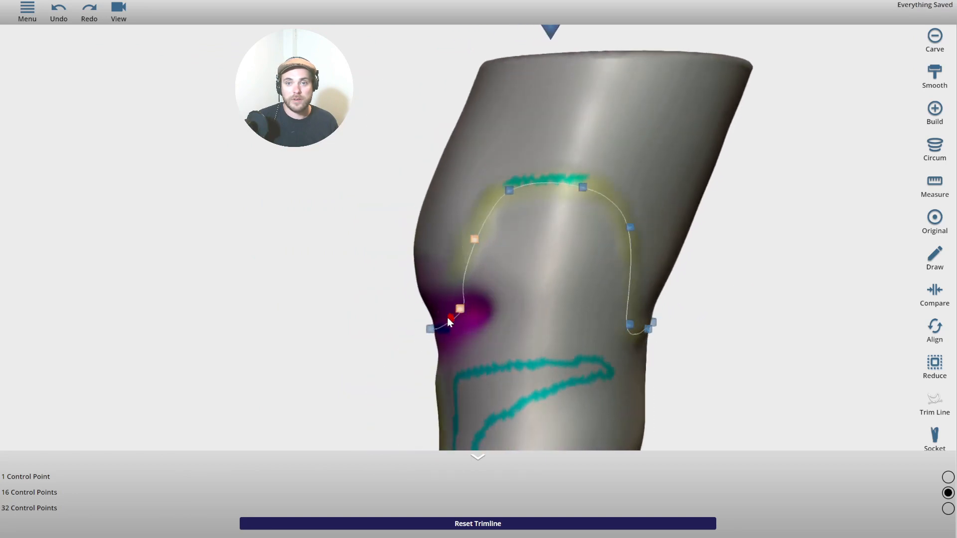
drag(307, 254, 400, 234)
scroll(424, 305, up, 2)
scroll(406, 322, down, 1)
drag(306, 285, 473, 310)
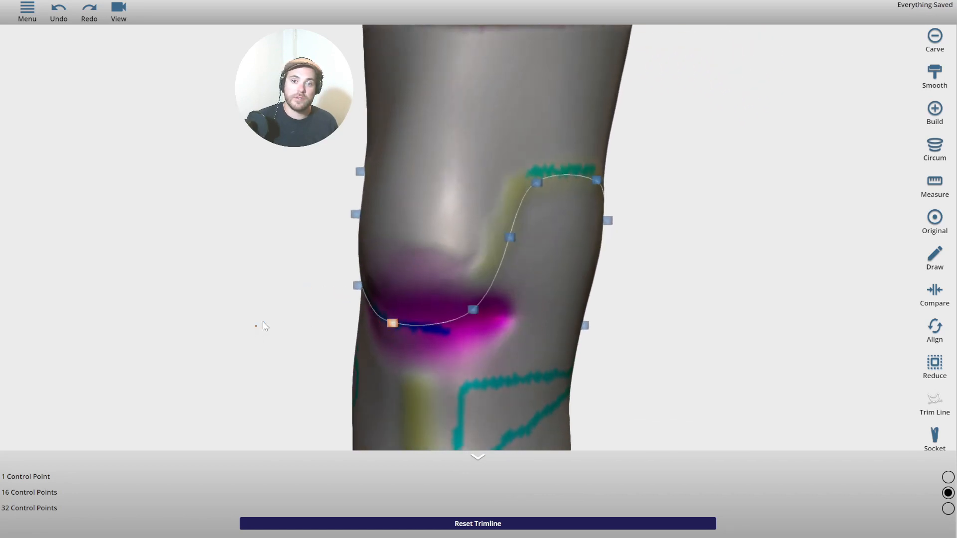
Orbit the leg to review the 16-point trim line from front, side and back.
drag(259, 324, 616, 273)
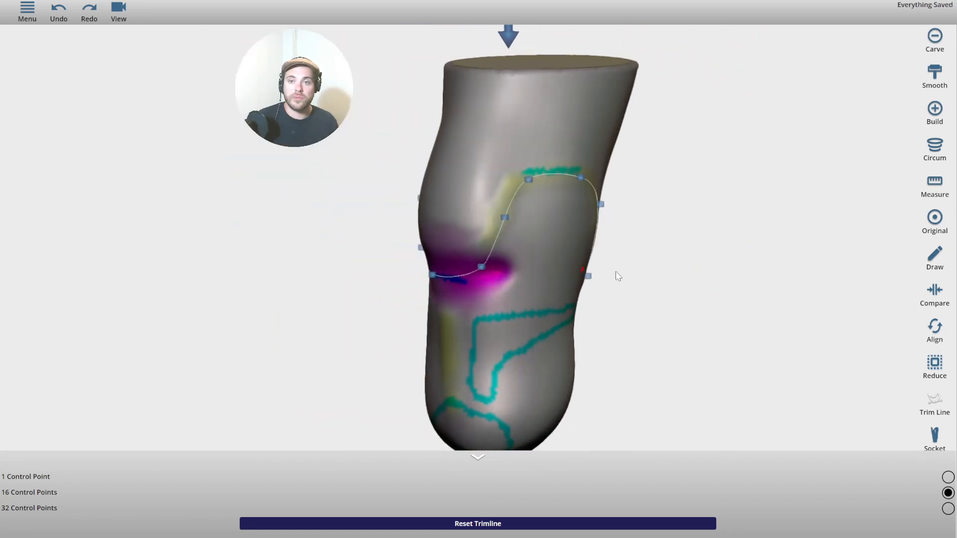
right_drag(870, 326, 763, 291)
drag(762, 291, 620, 292)
right_drag(864, 377, 808, 349)
drag(866, 353, 818, 296)
right_drag(819, 296, 817, 314)
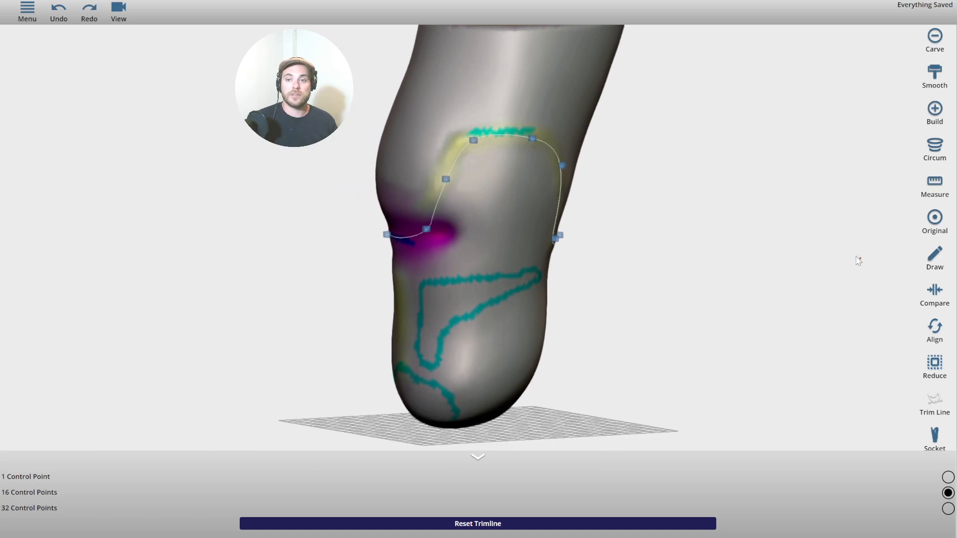
drag(858, 260, 631, 309)
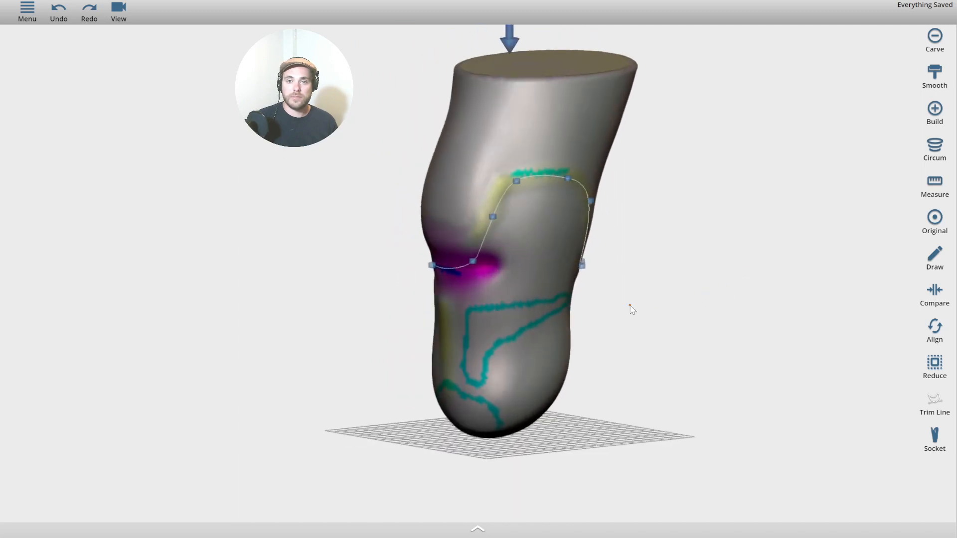
Generate a 4 mm-thick socket without liner offset or connector around the trimmed limb.
click(934, 293)
click(28, 13)
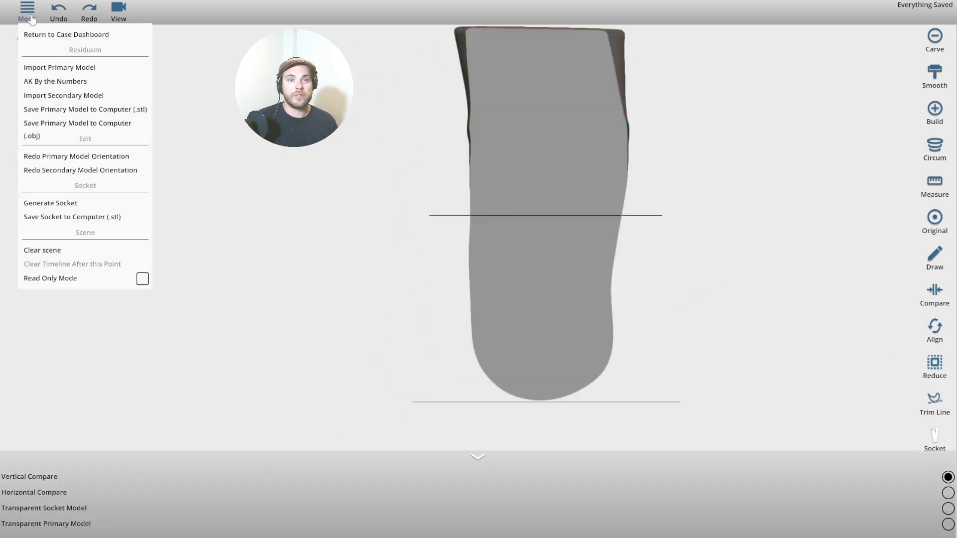
click(73, 203)
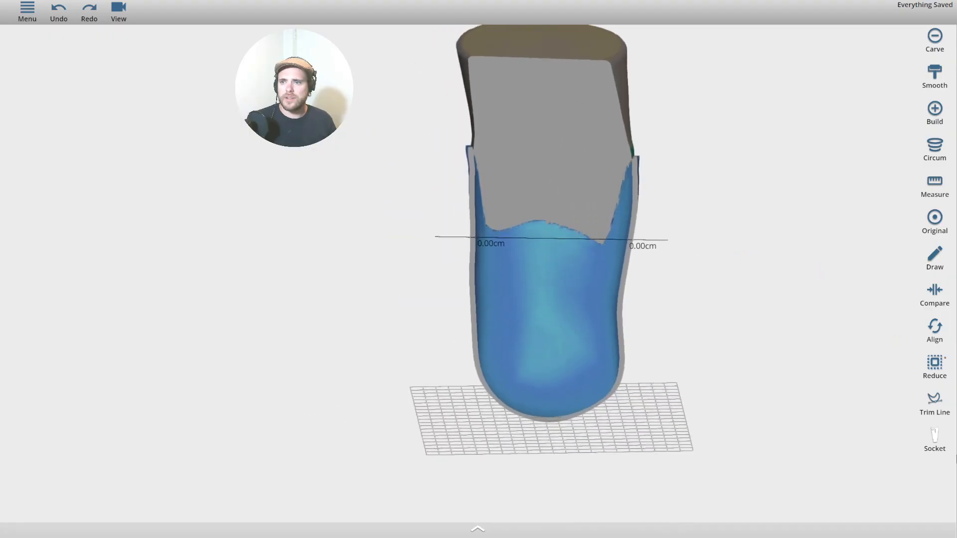
Turn on horizontal comparison and make the socket and limb models transparent.
click(467, 530)
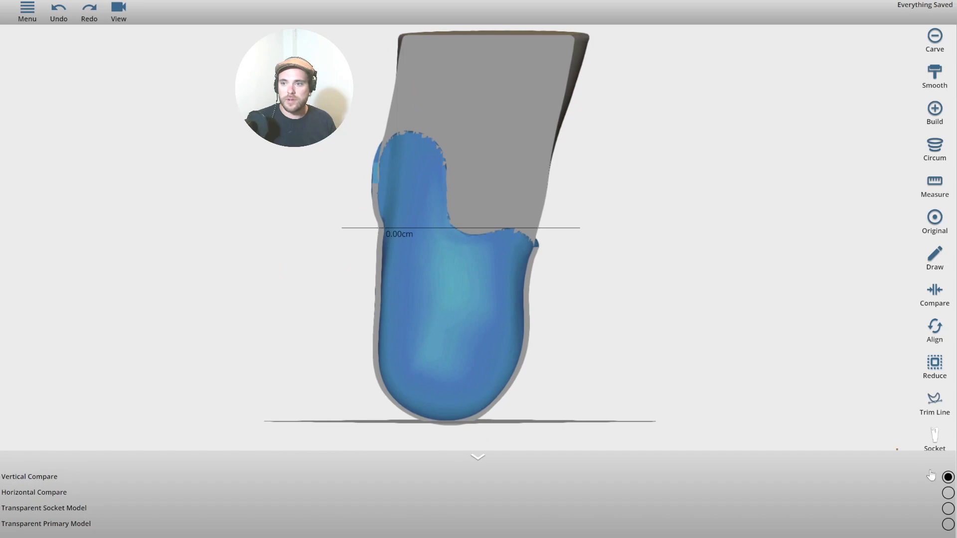
click(947, 494)
click(948, 508)
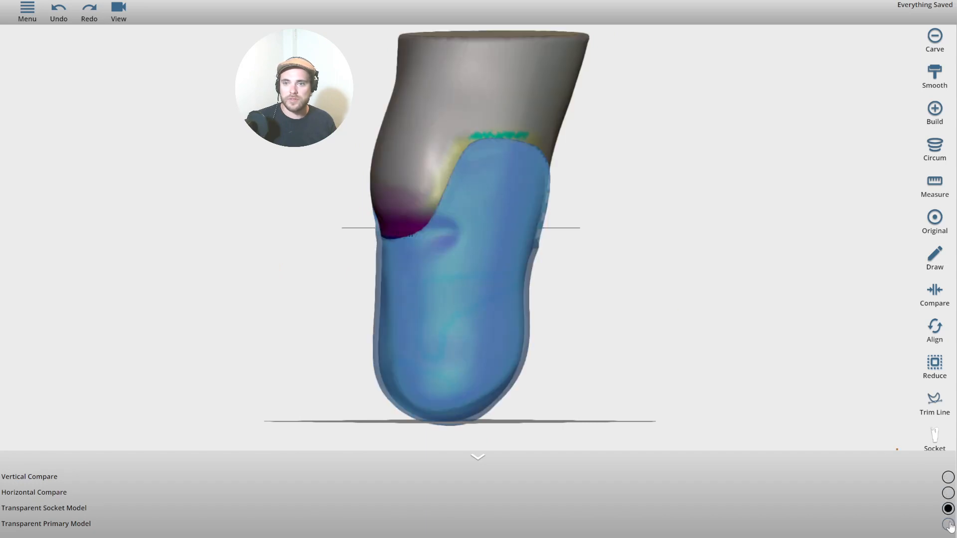
click(948, 525)
Collapse the comparison options and orbit around the blue socket to inspect its rim.
drag(670, 280, 396, 239)
scroll(406, 217, up, 5)
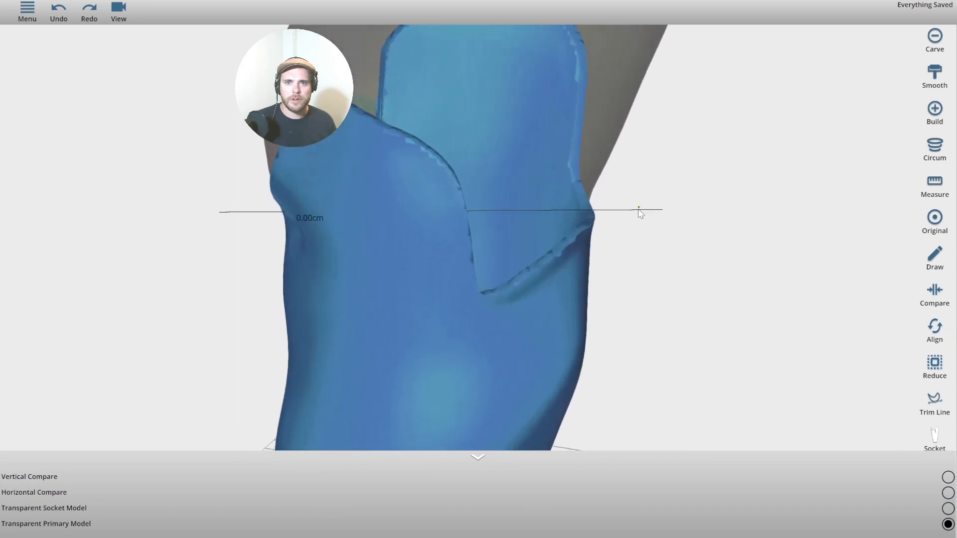
drag(641, 211, 519, 417)
scroll(377, 108, down, 3)
scroll(386, 121, up, 5)
scroll(388, 123, down, 2)
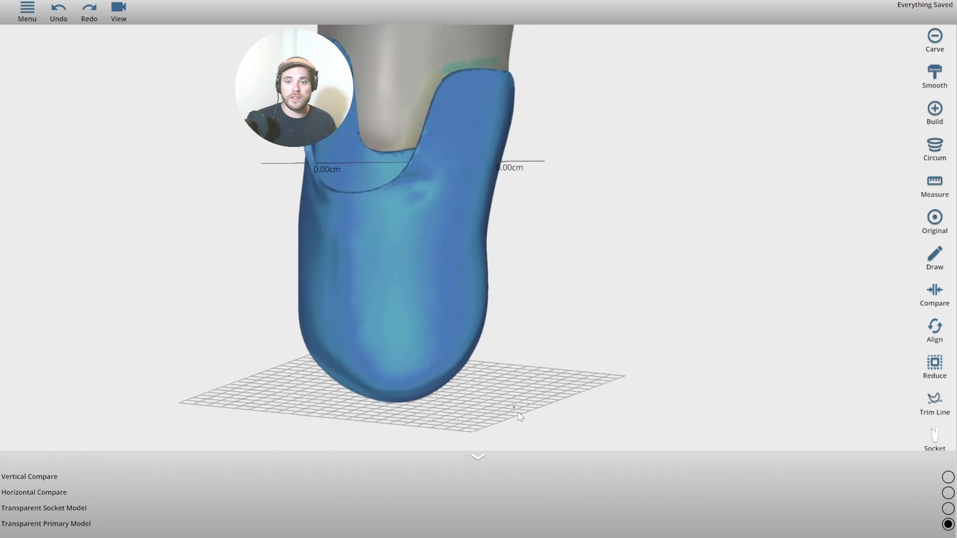
click(477, 459)
drag(597, 372, 659, 429)
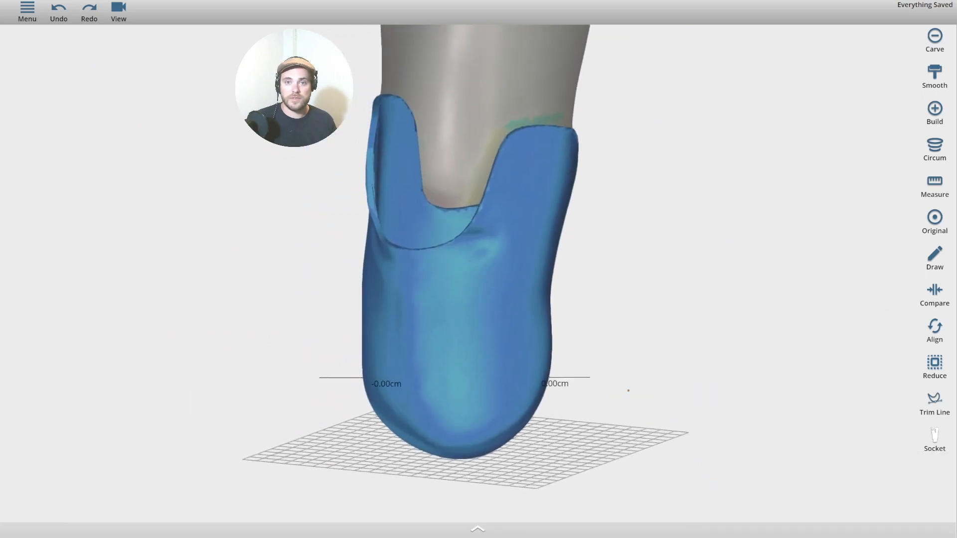
drag(657, 293, 644, 277)
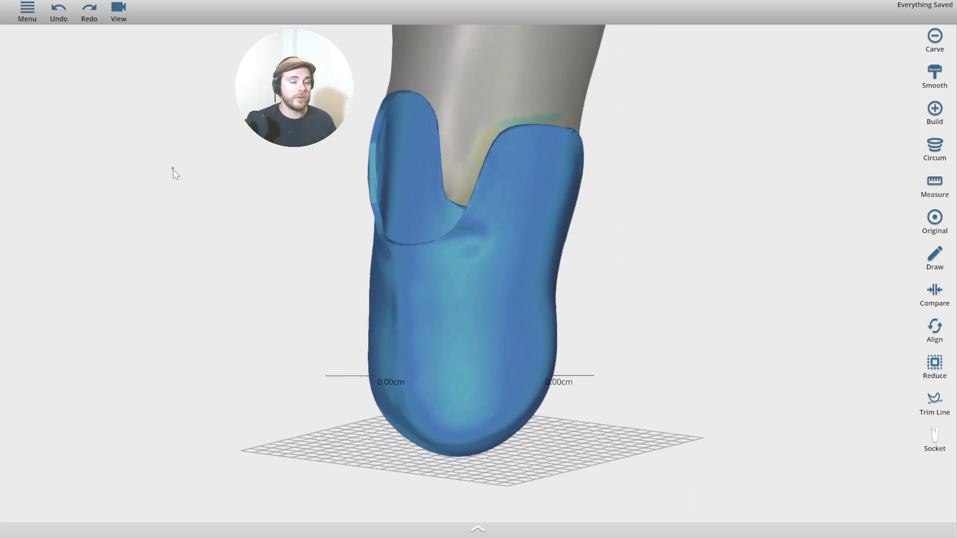
drag(173, 170, 119, 170)
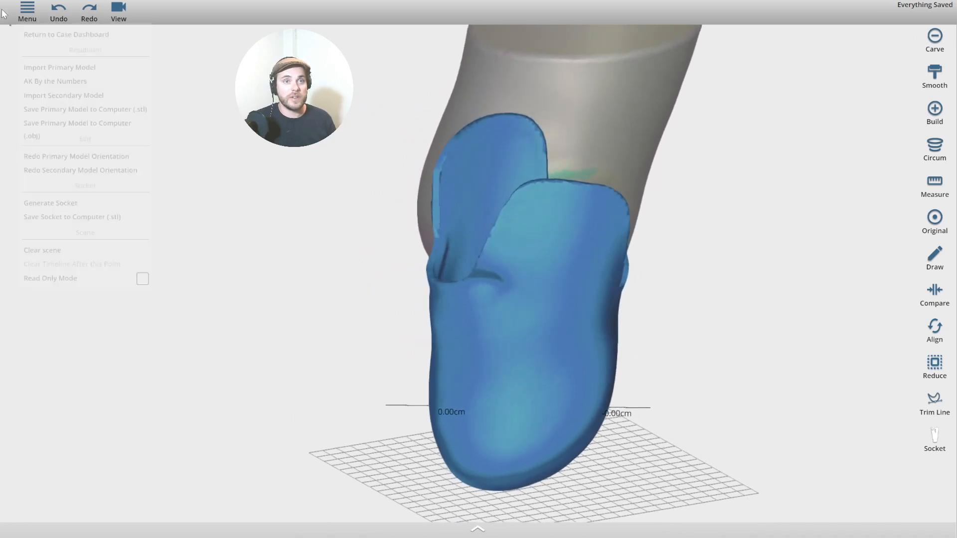
Download the socket as SocketModel (6).stl using Save Socket to Computer (.stl).
click(28, 10)
click(27, 10)
click(27, 10)
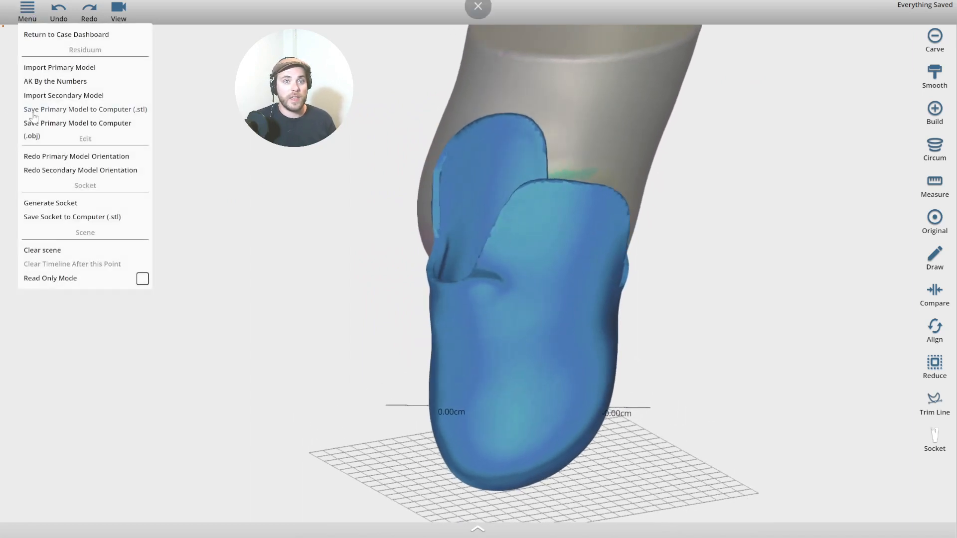
click(47, 219)
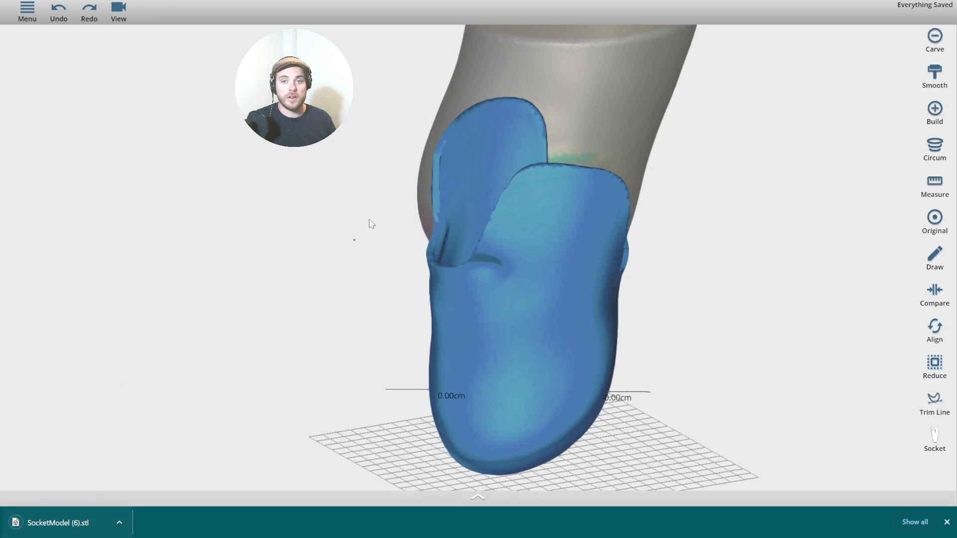
drag(225, 260, 336, 226)
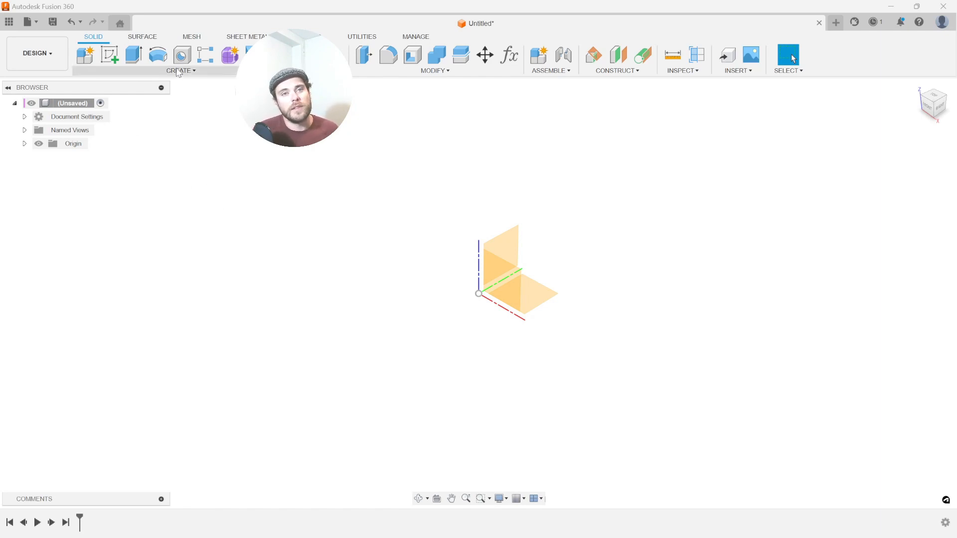
Insert the socket STL from the computer into the Untitled design and orbit the imported mesh.
click(194, 39)
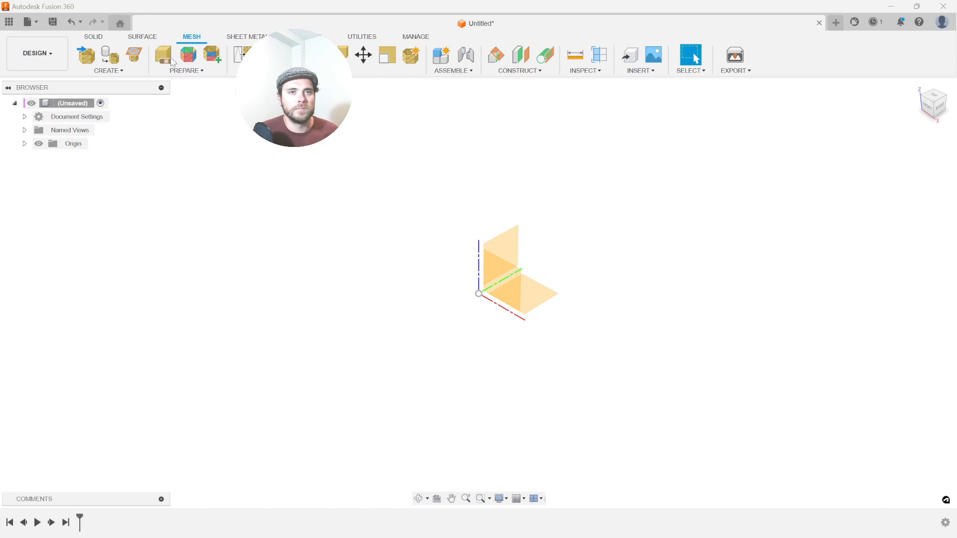
click(90, 60)
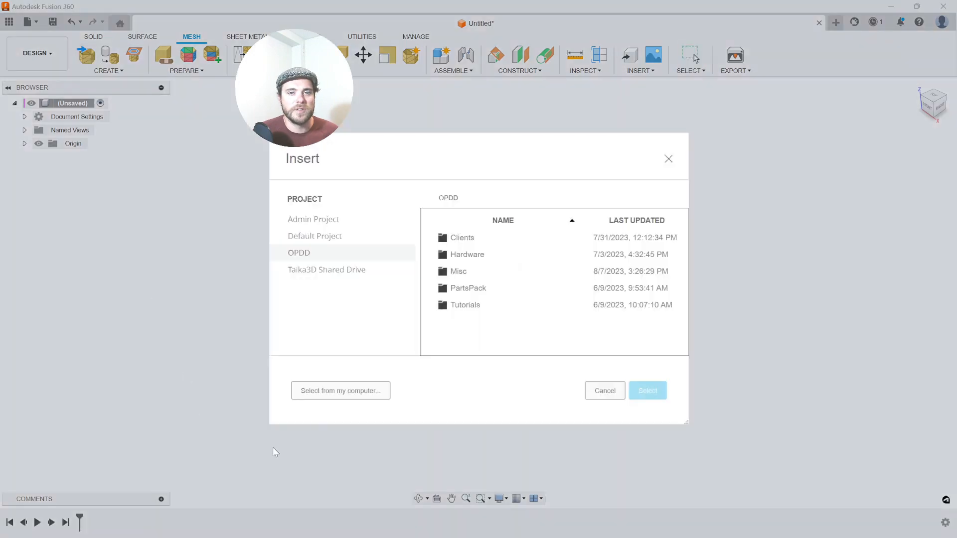
click(349, 391)
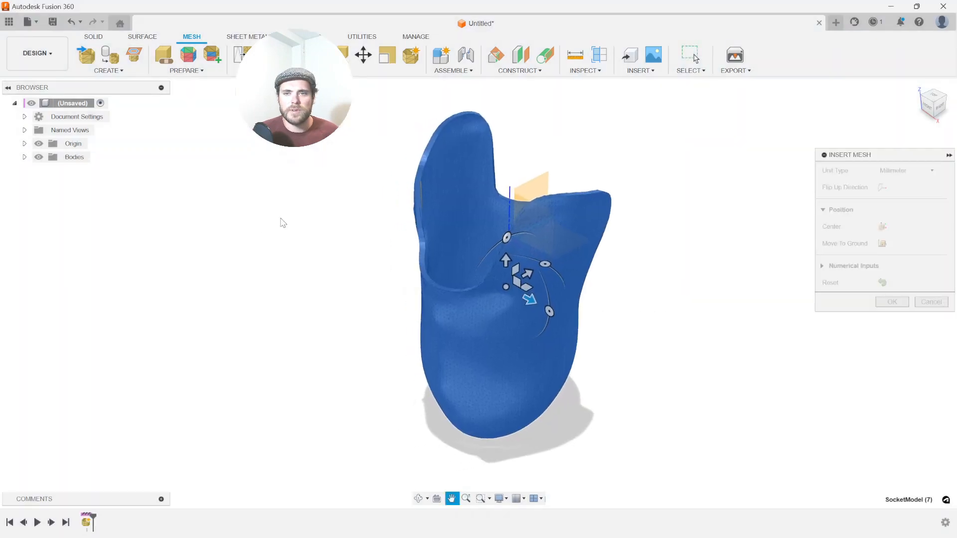
shift+middle_drag(382, 238, 762, 249)
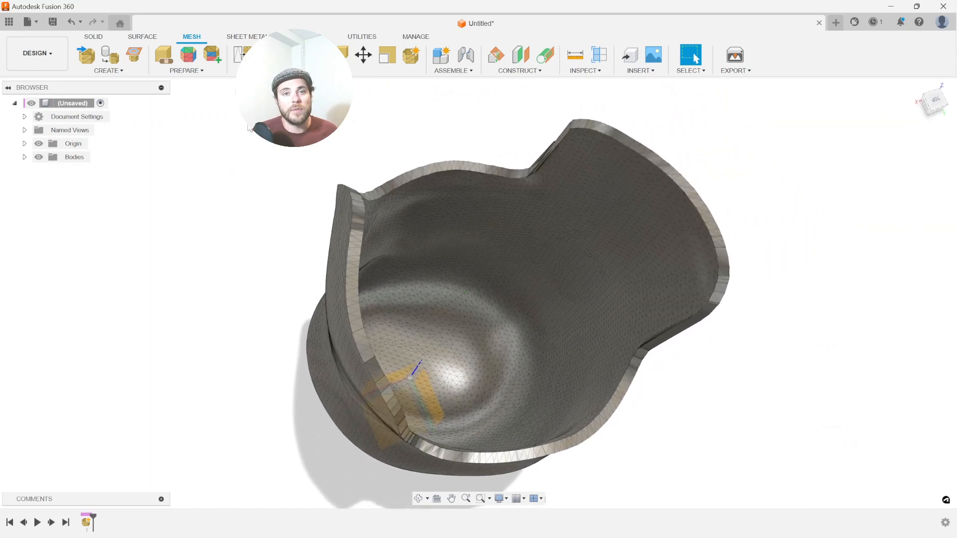
Generate Fast face groups at 25° on the socket mesh, previewed and displayed in colour.
click(195, 59)
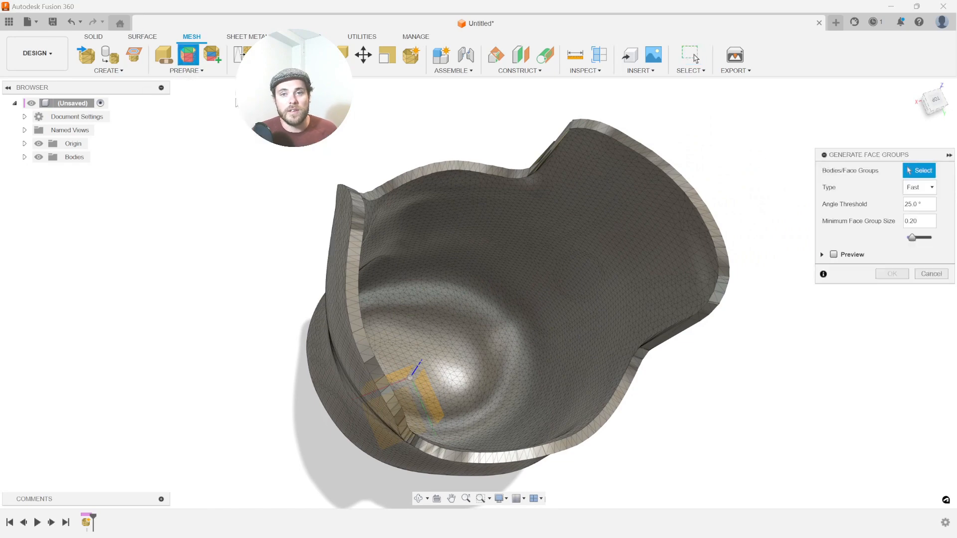
click(441, 192)
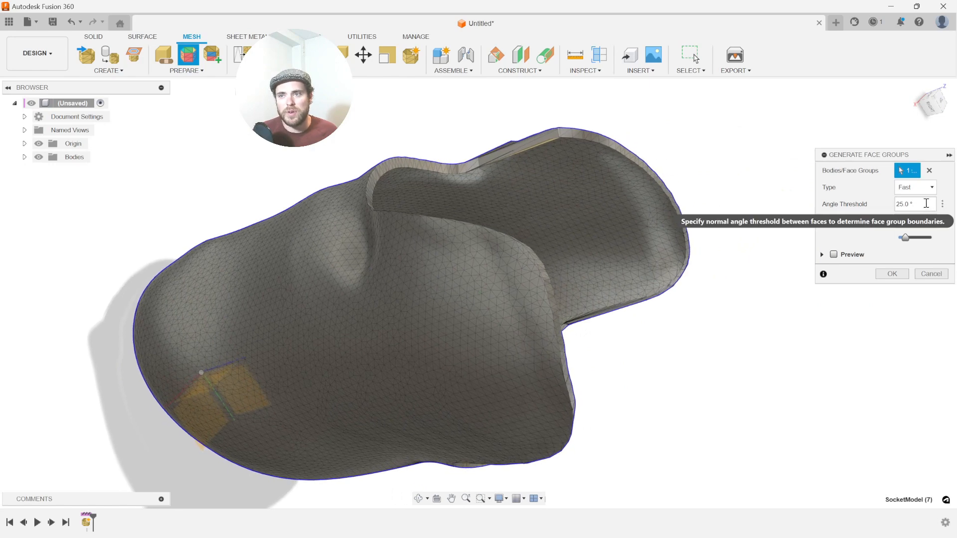
click(833, 255)
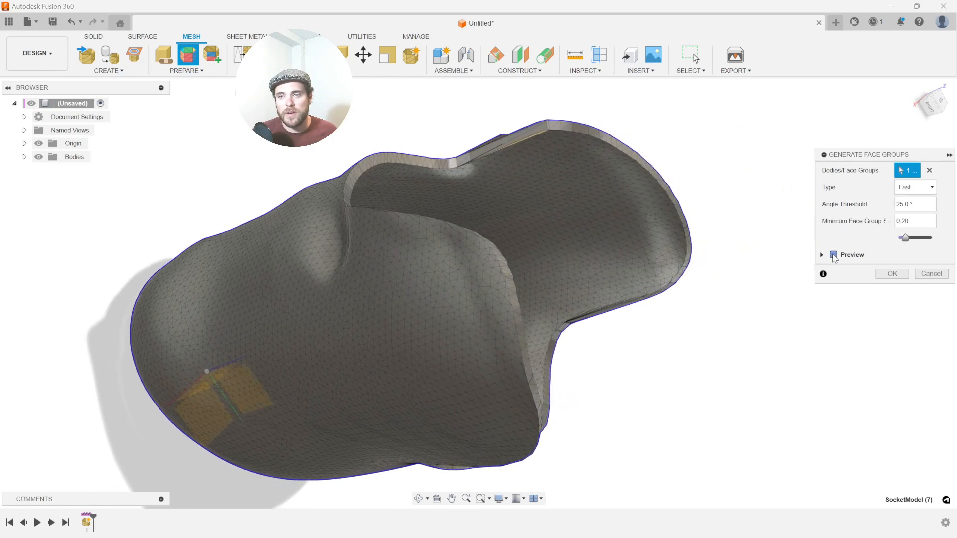
shift+middle_drag(701, 351, 700, 368)
click(586, 71)
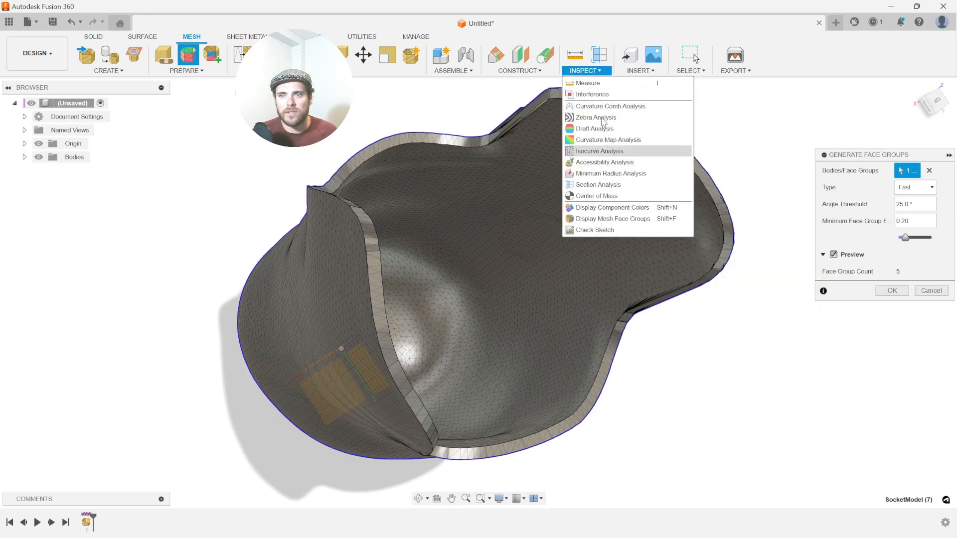
click(643, 218)
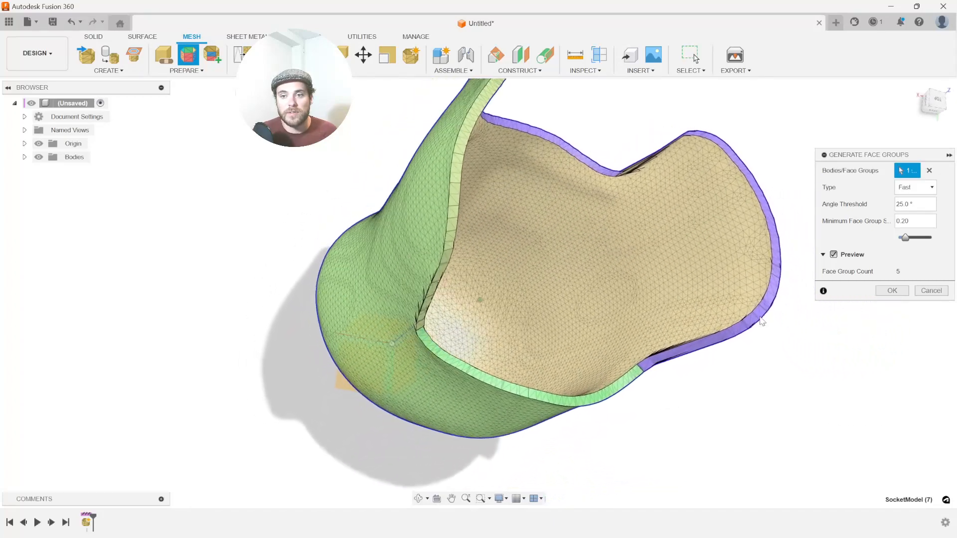
click(890, 291)
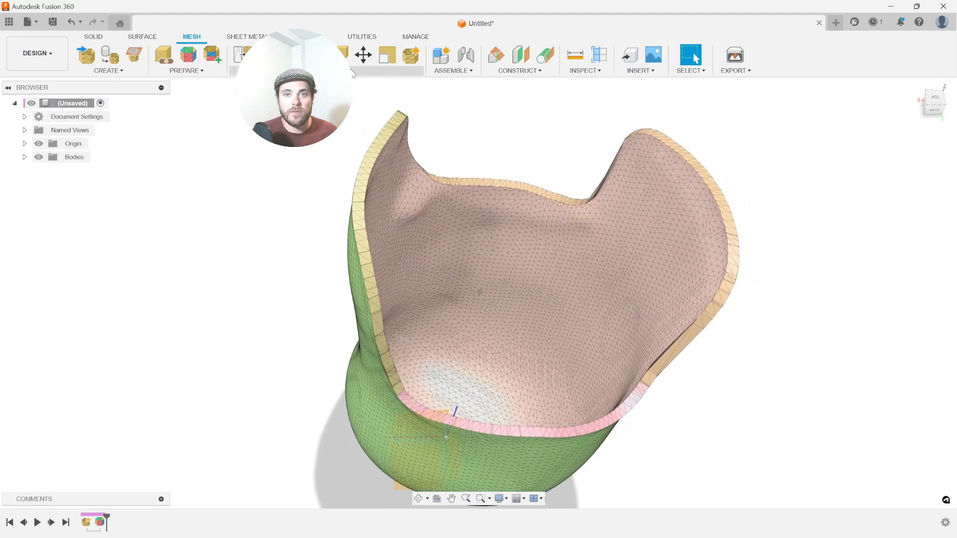
Separate the socket's inner face group into its own body using Select Face Groups.
click(301, 174)
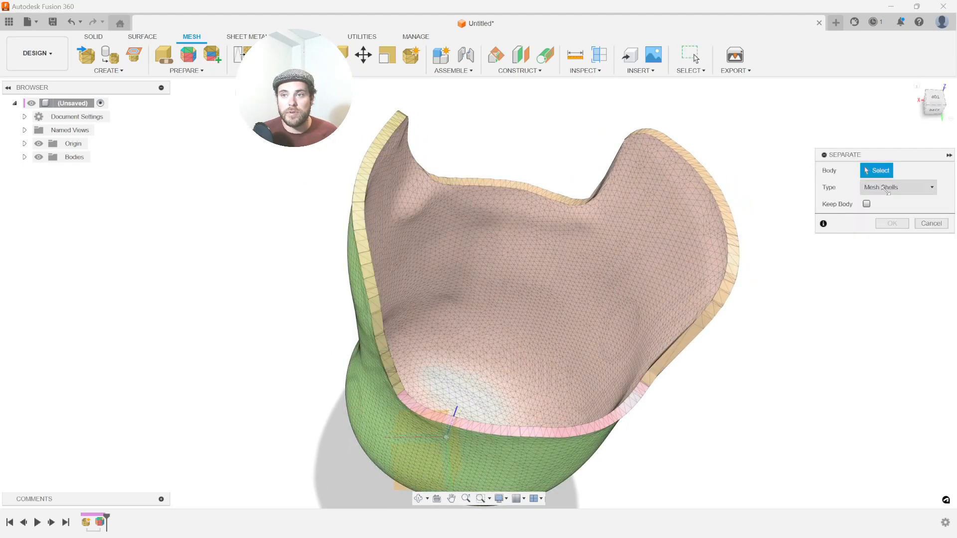
click(895, 225)
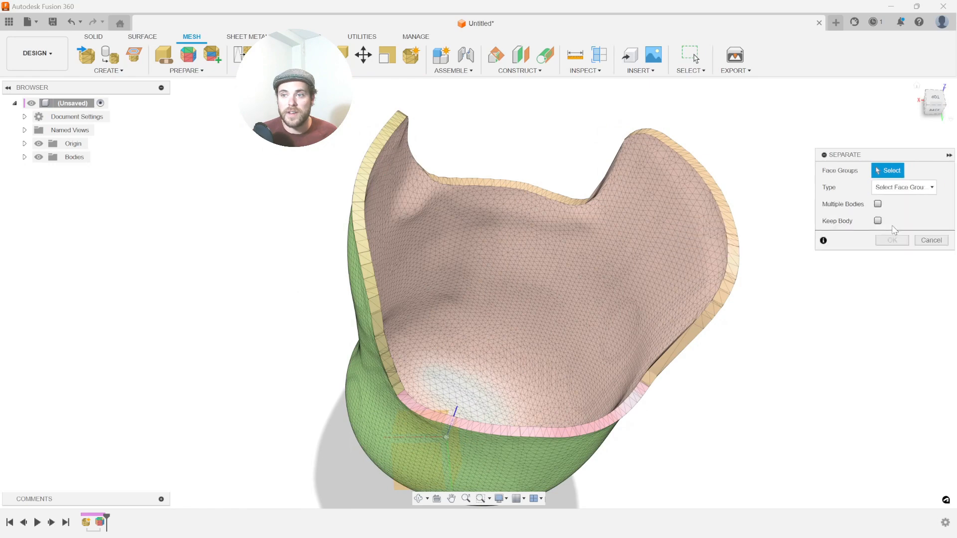
click(470, 276)
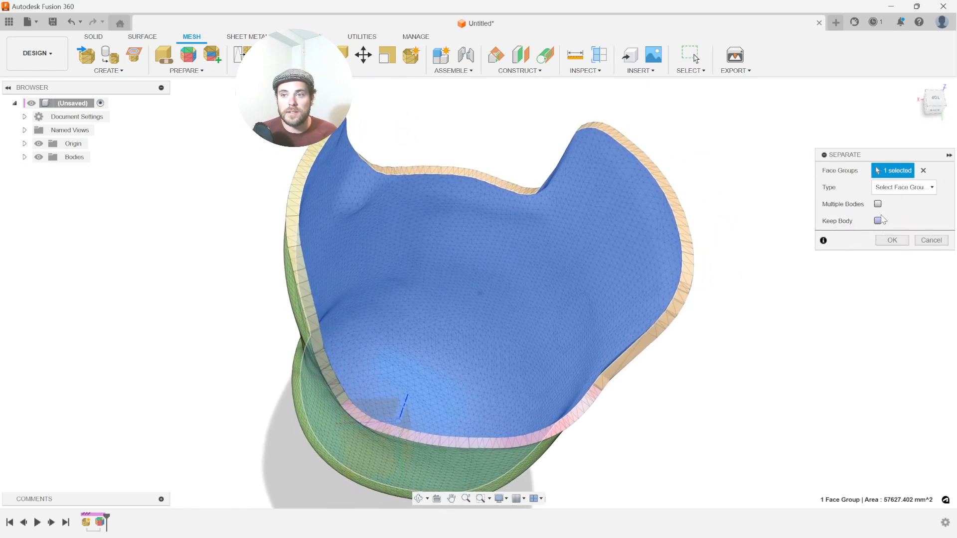
click(892, 240)
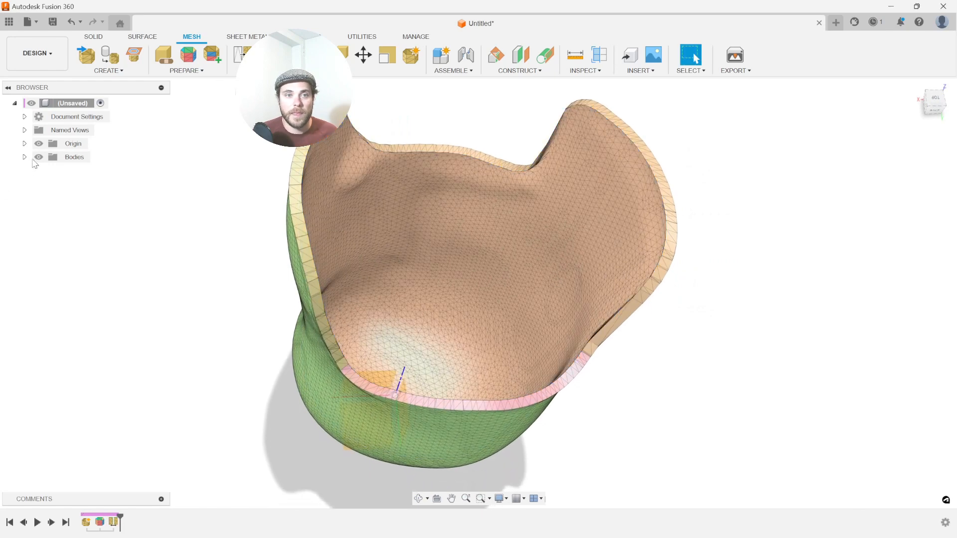
Hide MeshBody3, the outer shell, leaving only MeshBody2 visible.
click(86, 171)
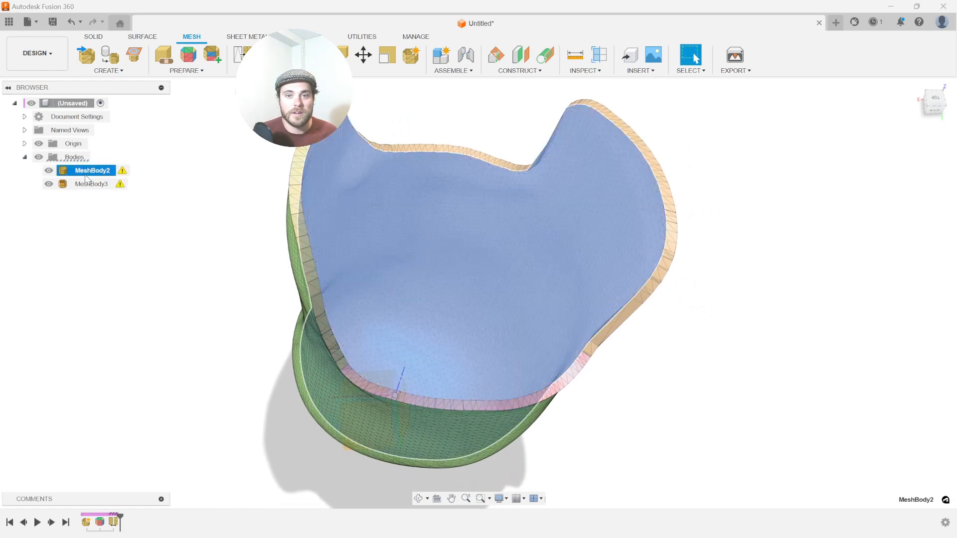
click(87, 185)
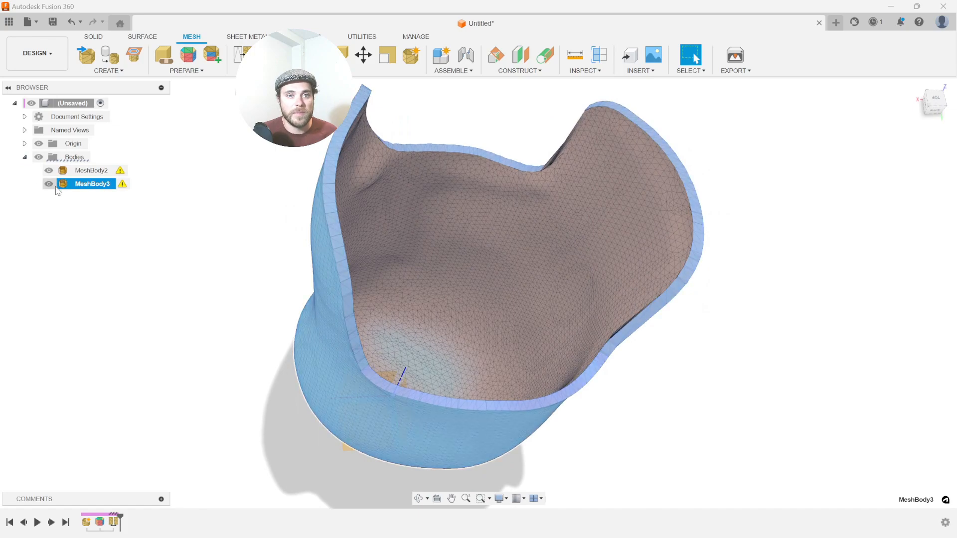
click(48, 184)
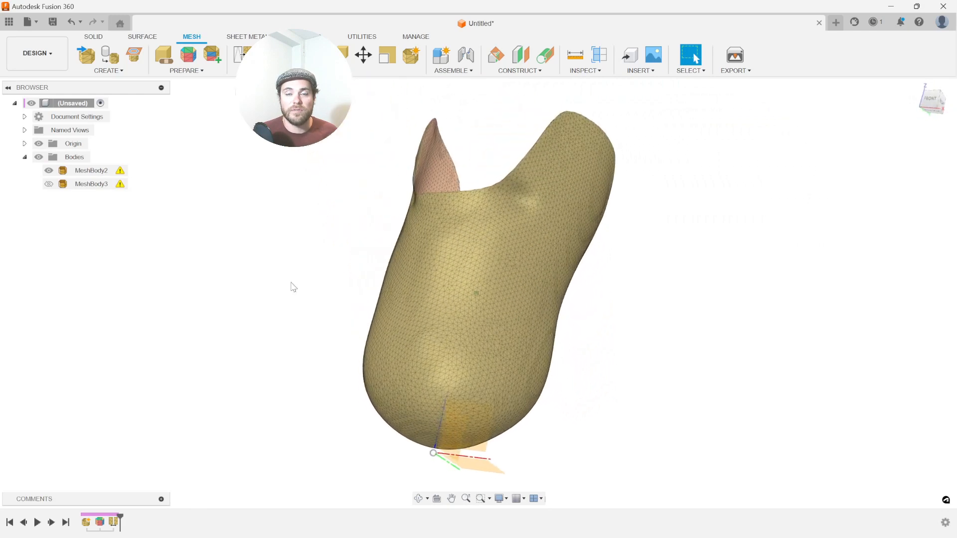
Launch Quad Remesher 1.2 on MeshBody2 with quad output and a 2000 target quad count.
click(414, 39)
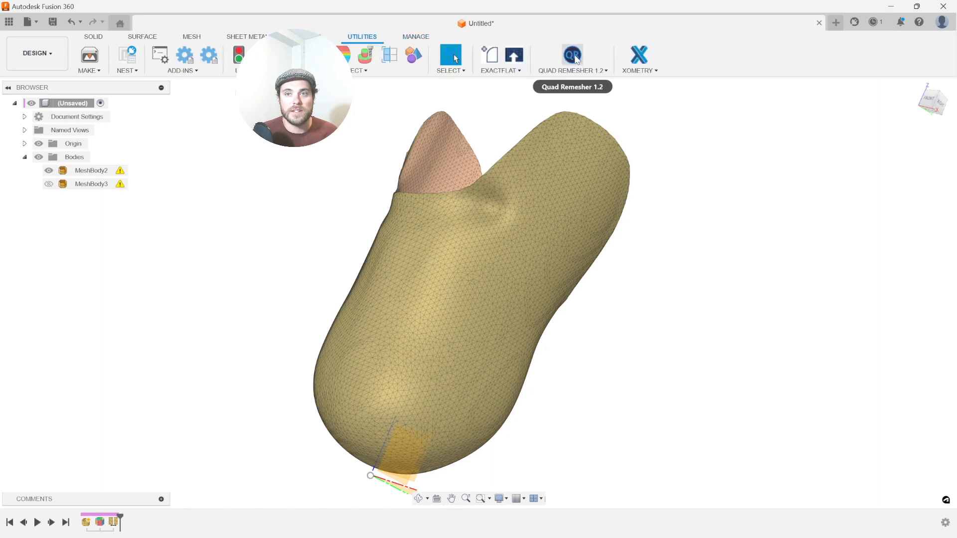
click(573, 57)
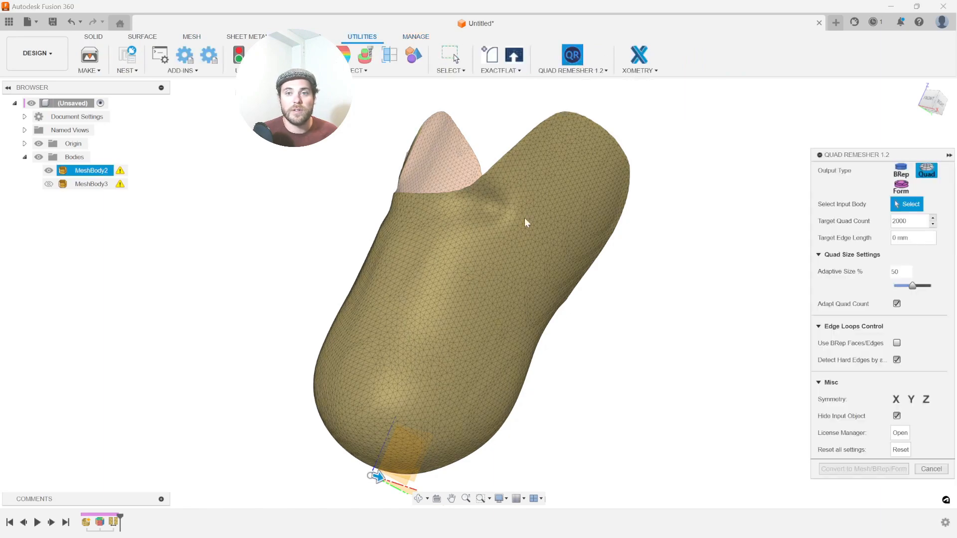